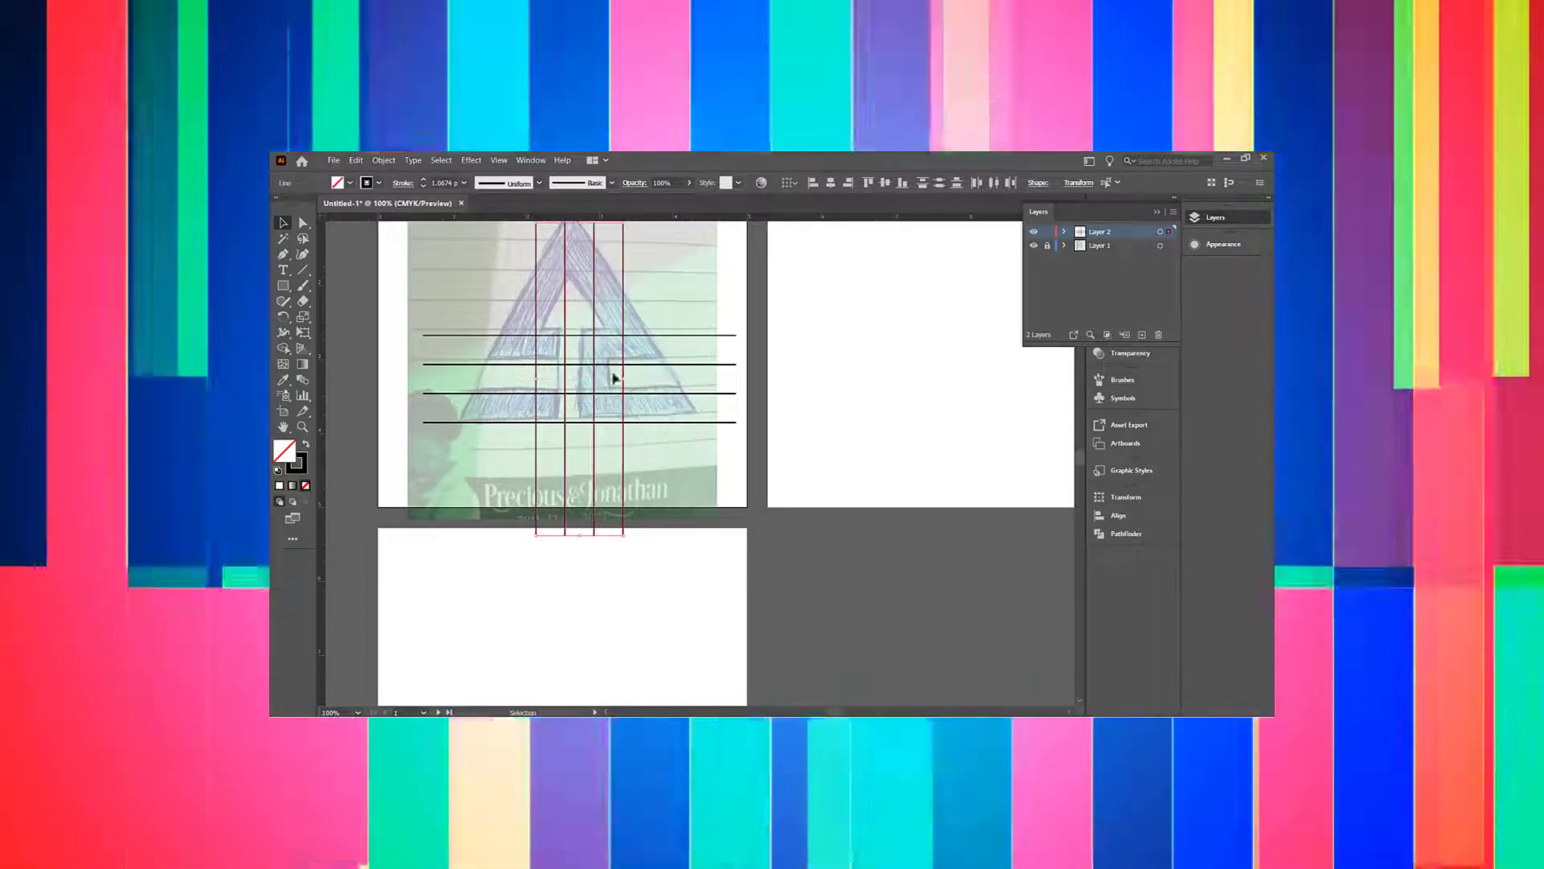
Step: Move the four vertical lines up to the artboard top and lengthen the two diagonals
{"action": "scroll", "coordinate": [614, 375], "scroll_direction": "up", "scroll_amount": 1}
{"action": "scroll", "coordinate": [611, 333], "scroll_direction": "down", "scroll_amount": 1}
{"action": "scroll", "coordinate": [582, 300], "scroll_direction": "down", "scroll_amount": 2}
{"action": "left_click_drag", "start_coordinate": [590, 331], "coordinate": [571, 250]}
{"action": "scroll", "coordinate": [588, 287], "scroll_direction": "up", "scroll_amount": 1}
{"action": "scroll", "coordinate": [633, 327], "scroll_direction": "up", "scroll_amount": 2}
{"action": "scroll", "coordinate": [683, 407], "scroll_direction": "down", "scroll_amount": 1}
{"action": "left_click_drag", "start_coordinate": [554, 326], "coordinate": [541, 312]}
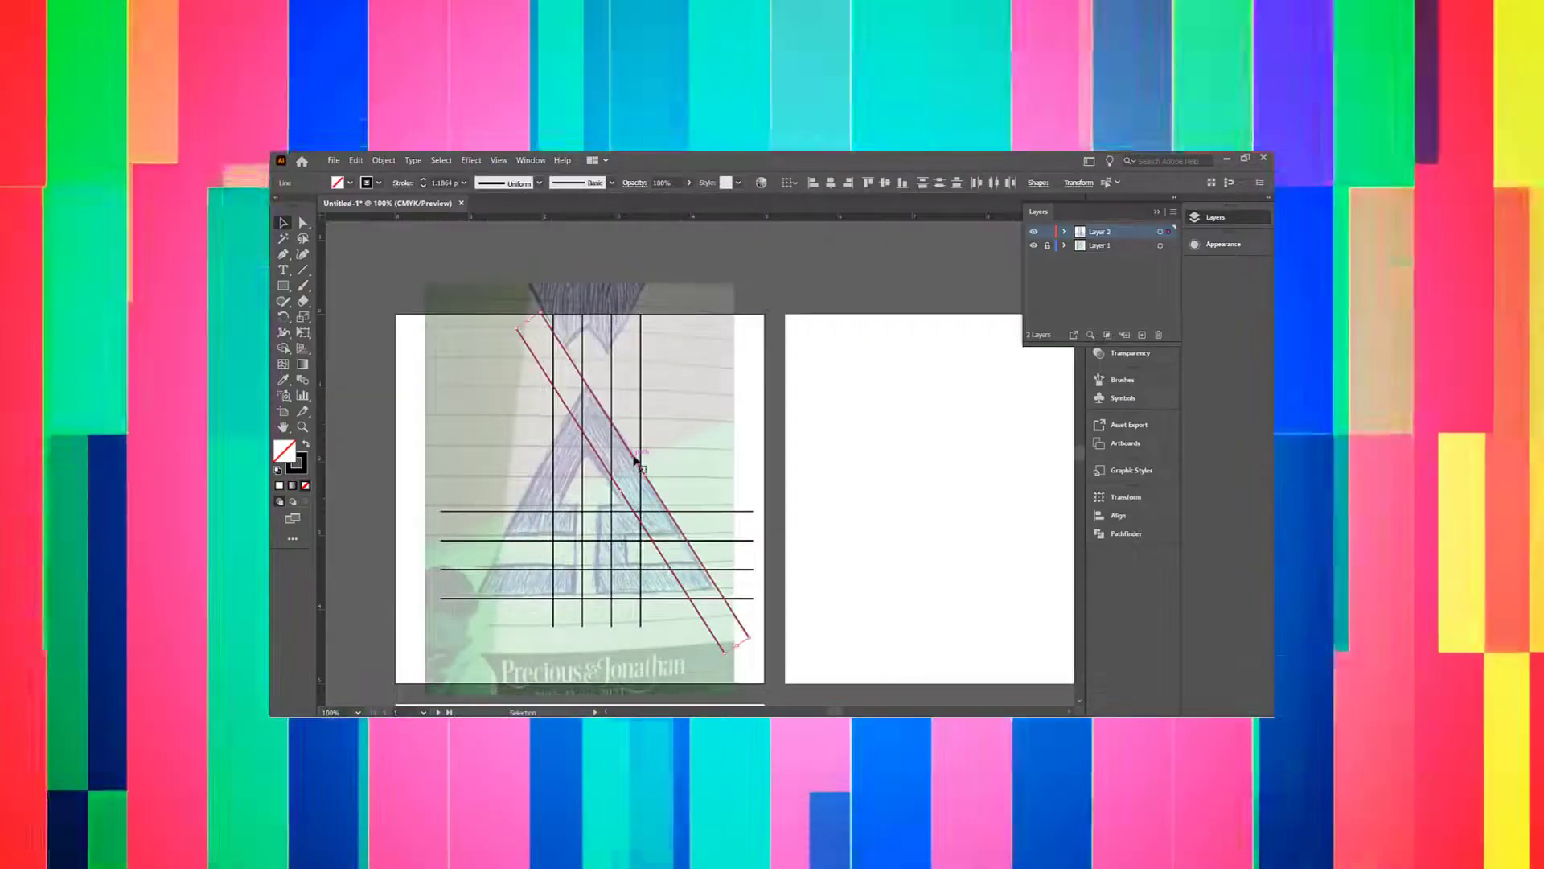
Step: Make a mirrored Reflect copy of the diagonal lines
{"action": "right_click", "coordinate": [695, 513]}
{"action": "left_click", "coordinate": [852, 653]}
{"action": "left_click", "coordinate": [705, 524]}
{"action": "left_click", "coordinate": [613, 396]}
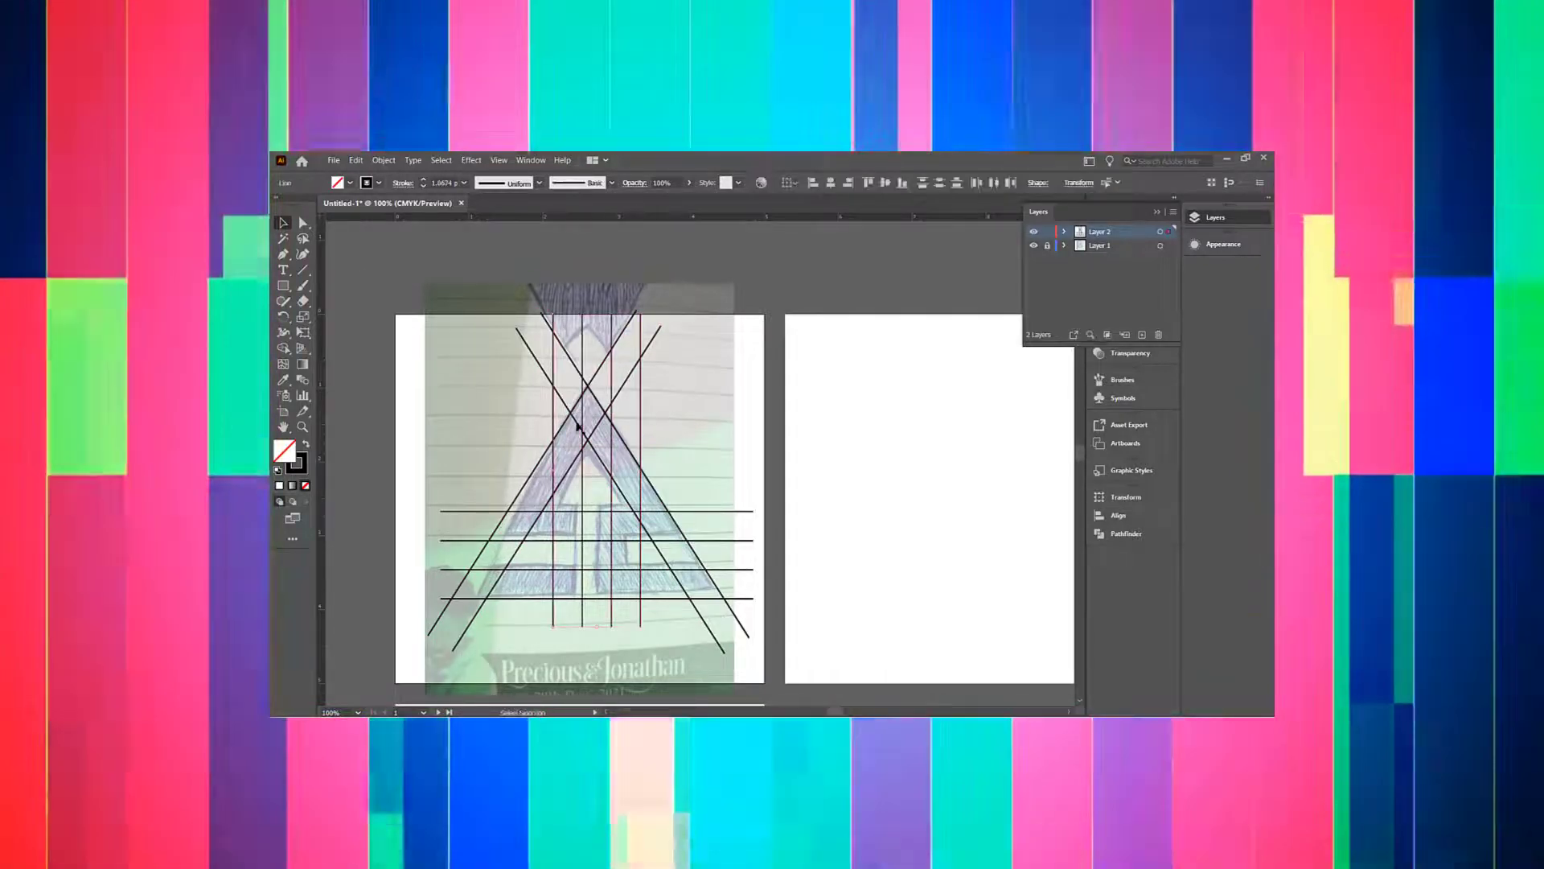
Step: Centre the vertical lines on the diagonals' crossing and select all the construction lines
{"action": "left_click_drag", "start_coordinate": [581, 427], "coordinate": [573, 428]}
{"action": "left_click", "coordinate": [684, 482]}
{"action": "scroll", "coordinate": [551, 508], "scroll_direction": "up", "scroll_amount": 1}
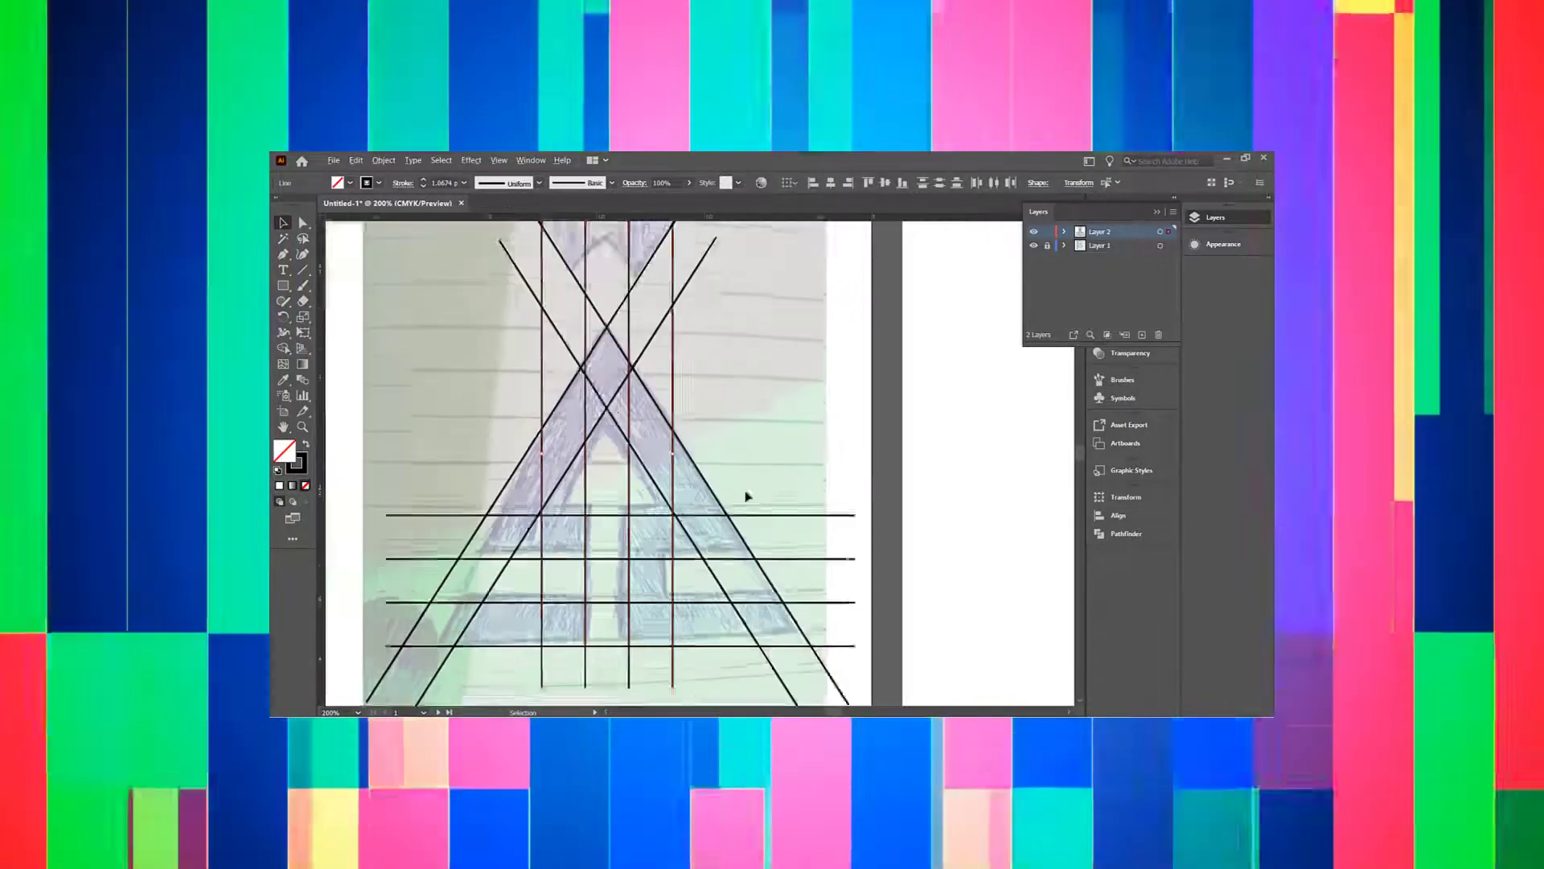
{"action": "scroll", "coordinate": [753, 492], "scroll_direction": "down", "scroll_amount": 1}
Step: Merge the regions of the A into shapes with the Shape Builder tool
{"action": "left_click_drag", "start_coordinate": [986, 317], "coordinate": [499, 627]}
{"action": "key", "text": "shift+m"}
{"action": "scroll", "coordinate": [547, 627], "scroll_direction": "up", "scroll_amount": 1}
{"action": "mouse_move", "coordinate": [678, 390]}
{"action": "left_mouse_down"}
{"action": "mouse_move", "coordinate": [641, 396]}
{"action": "mouse_move", "coordinate": [850, 467]}
{"action": "left_mouse_up"}
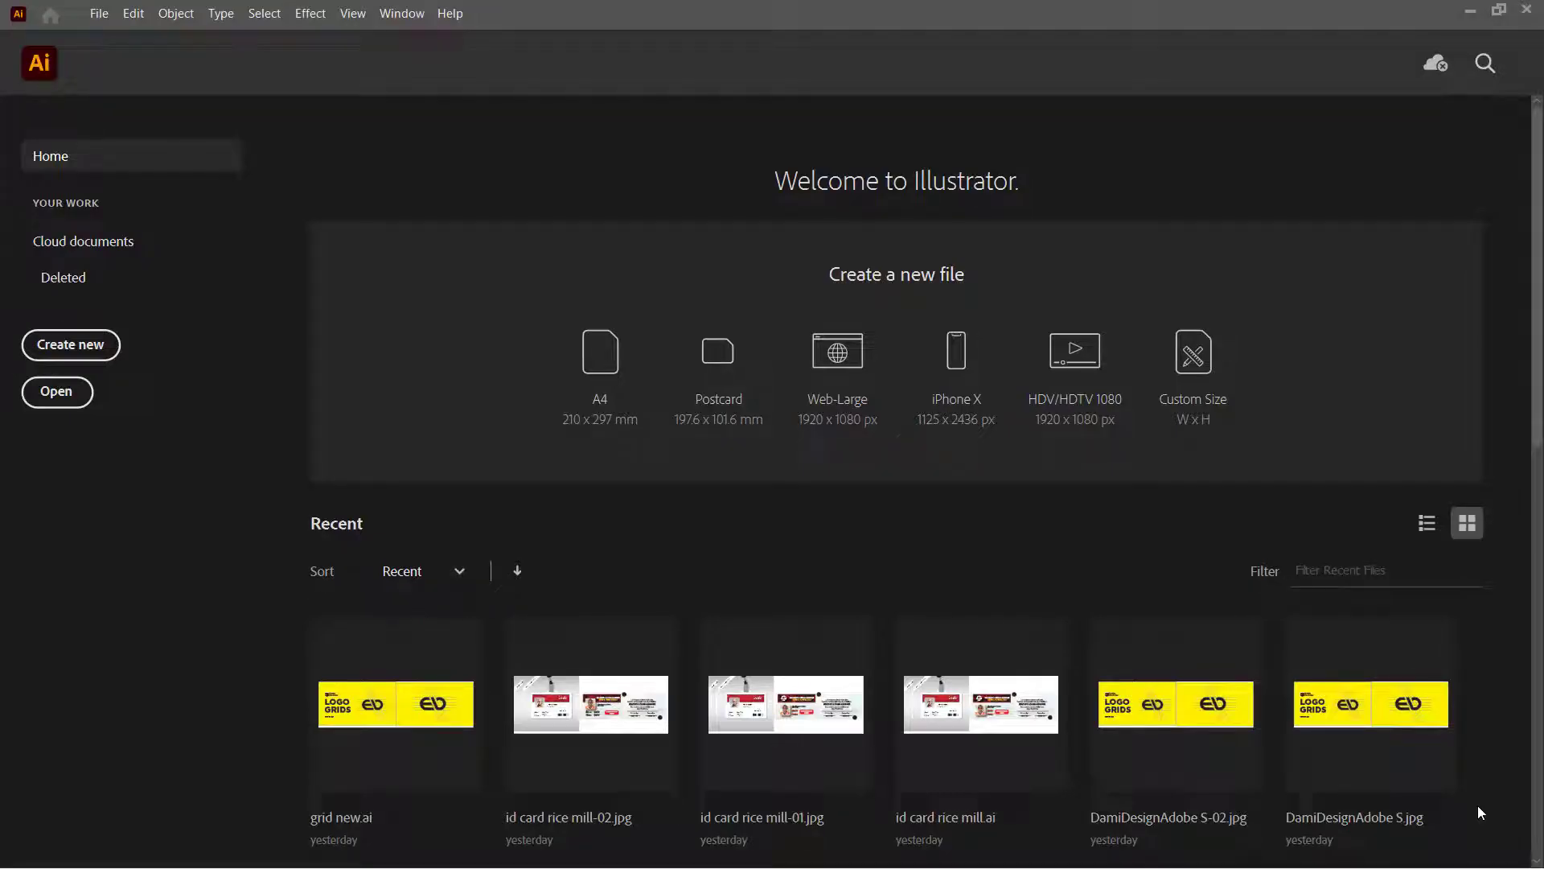
Step: Create a new document in inches, 5 in wide by 5 in high, with 3 artboards
{"action": "left_click", "coordinate": [70, 345]}
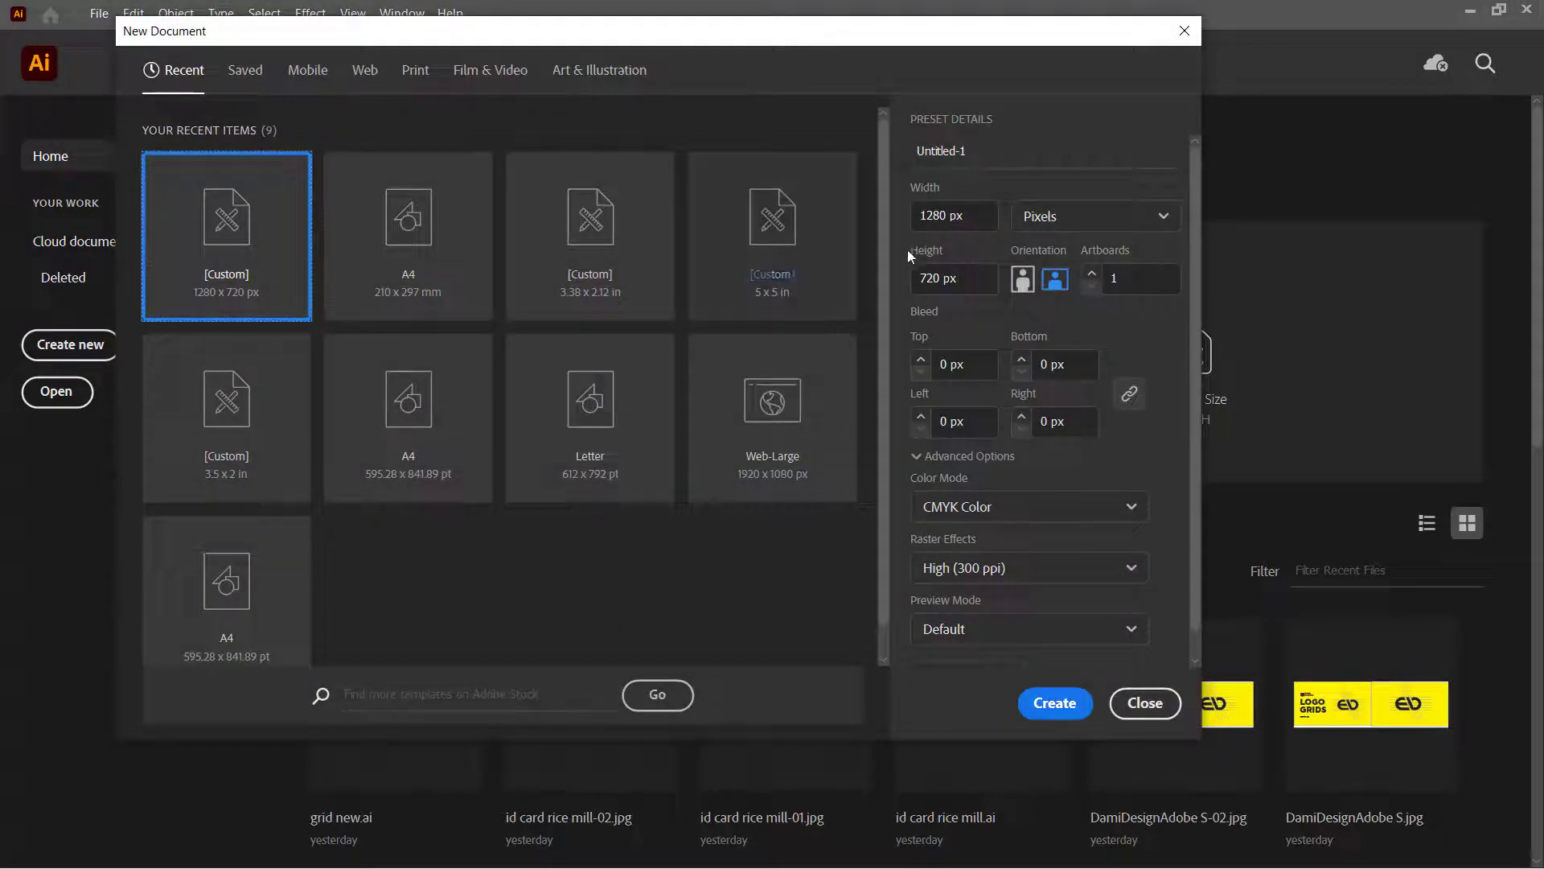
{"action": "left_click", "coordinate": [1068, 215]}
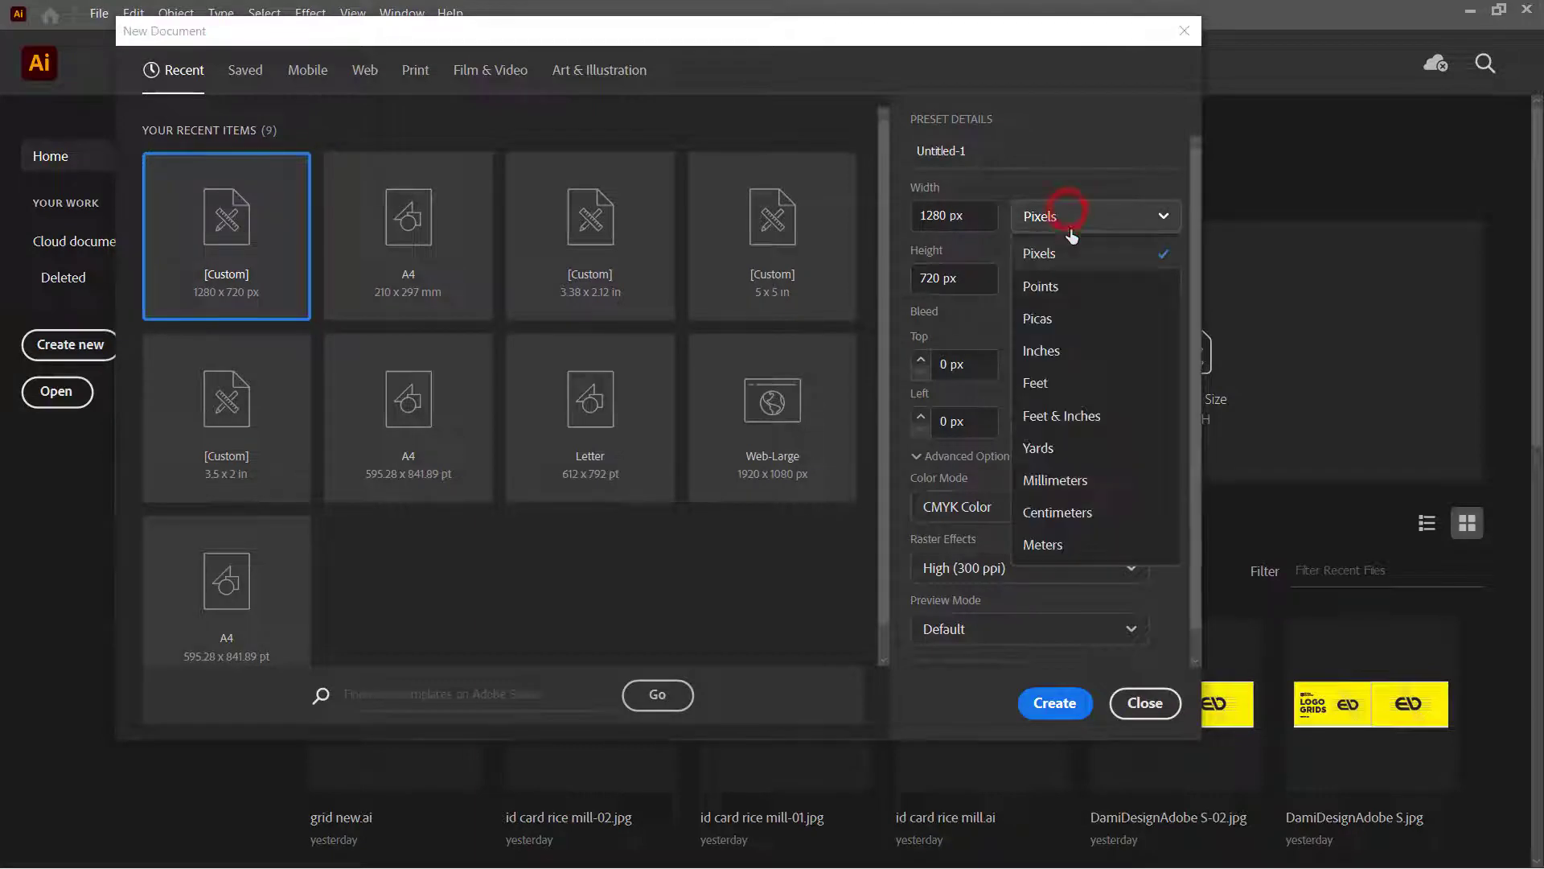
{"action": "left_click", "coordinate": [1068, 363]}
{"action": "left_click", "coordinate": [989, 214]}
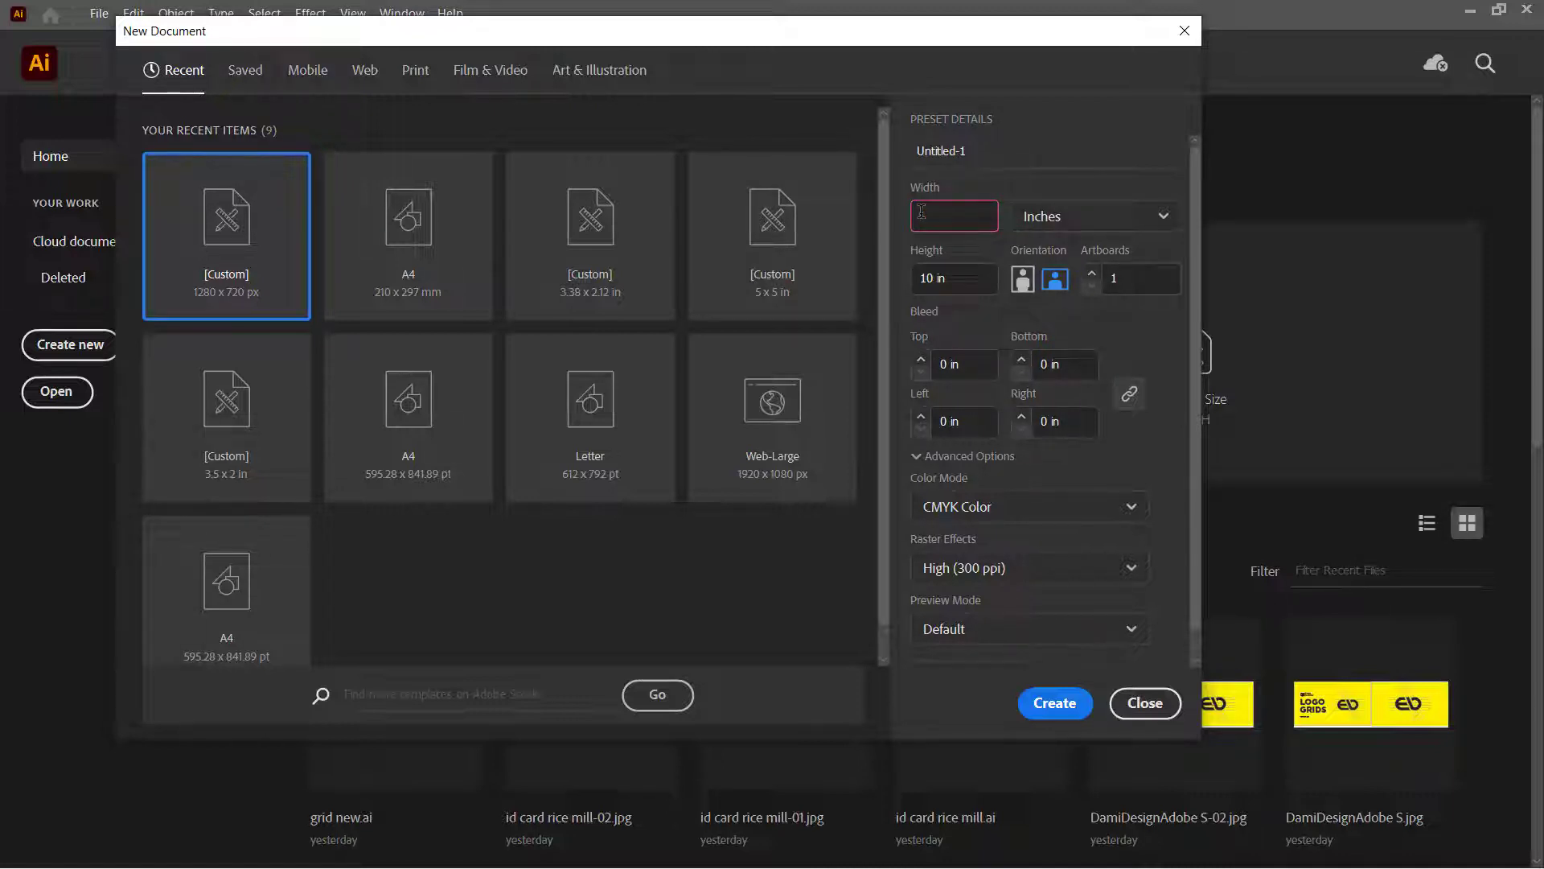
{"action": "type", "text": "5"}
{"action": "left_click", "coordinate": [973, 279]}
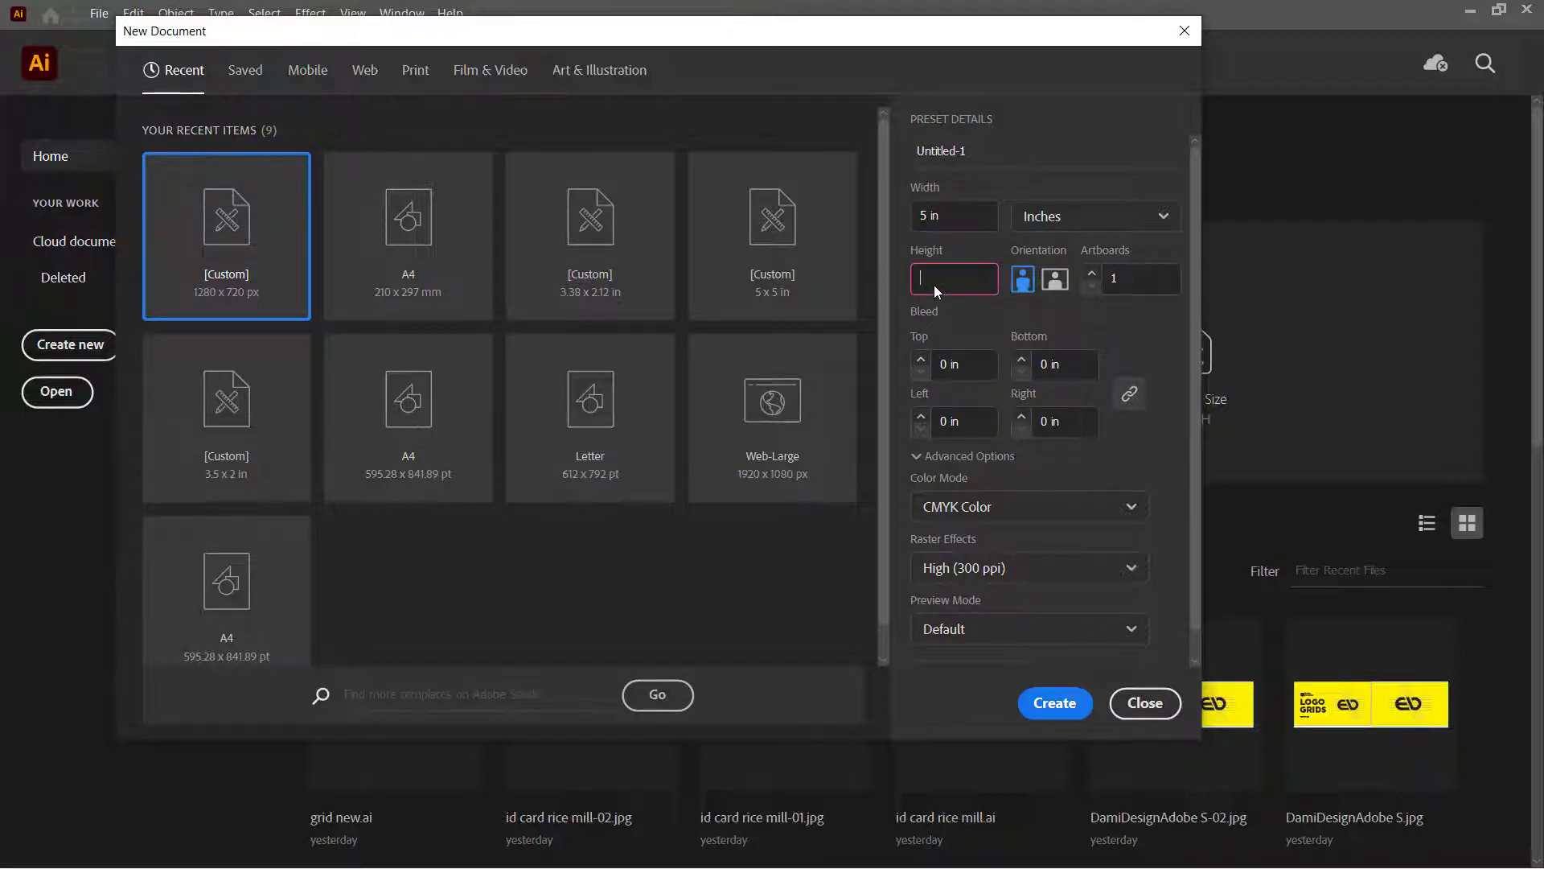
{"action": "type", "text": "5"}
{"action": "left_click", "coordinate": [1095, 279]}
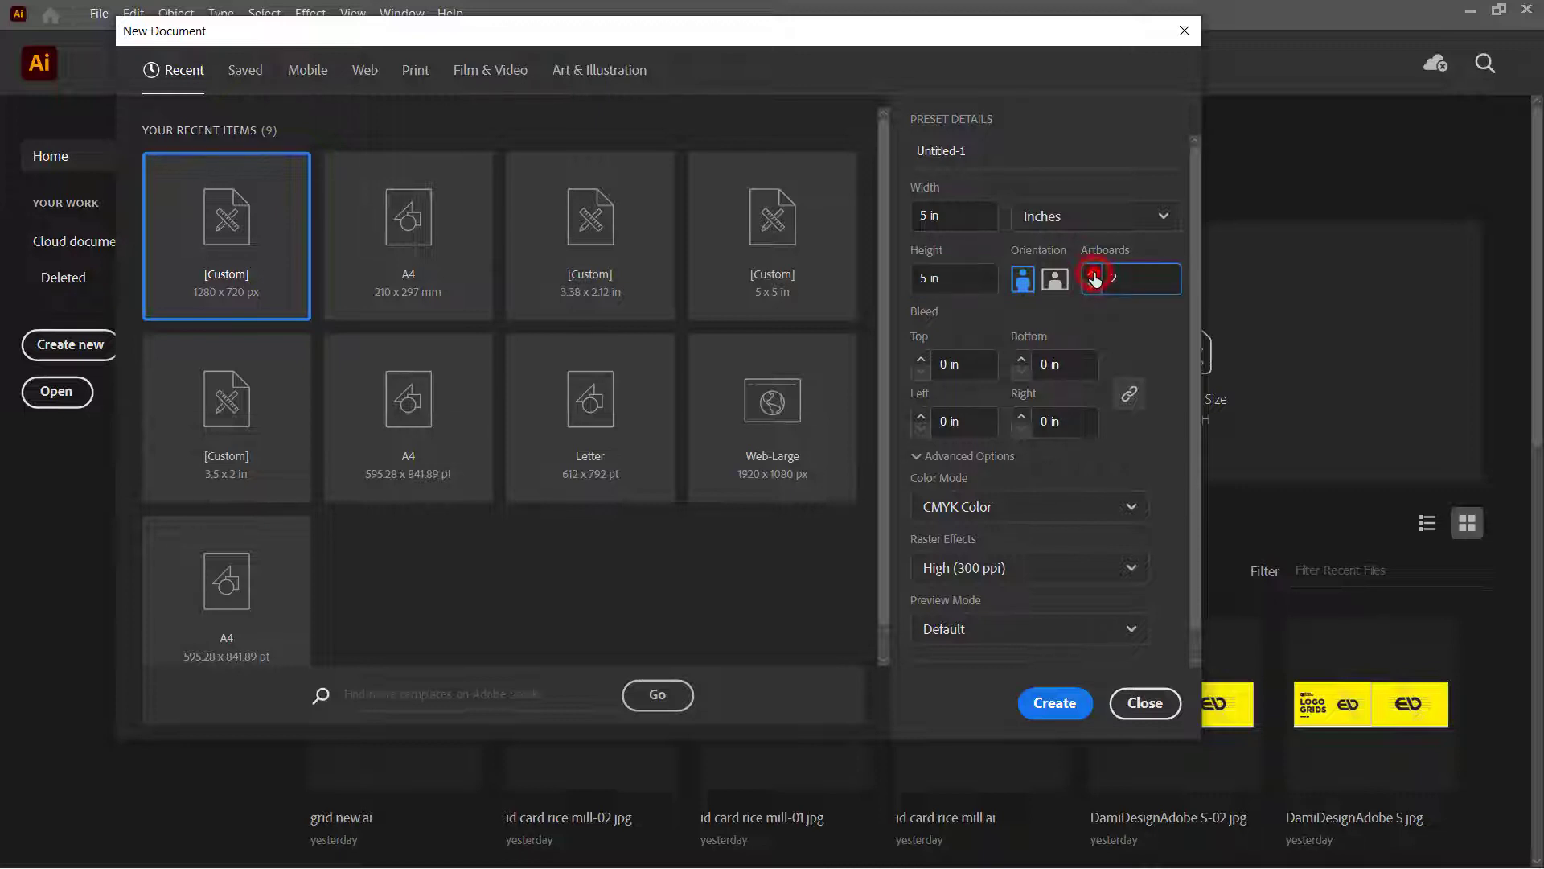
{"action": "left_click", "coordinate": [1095, 278]}
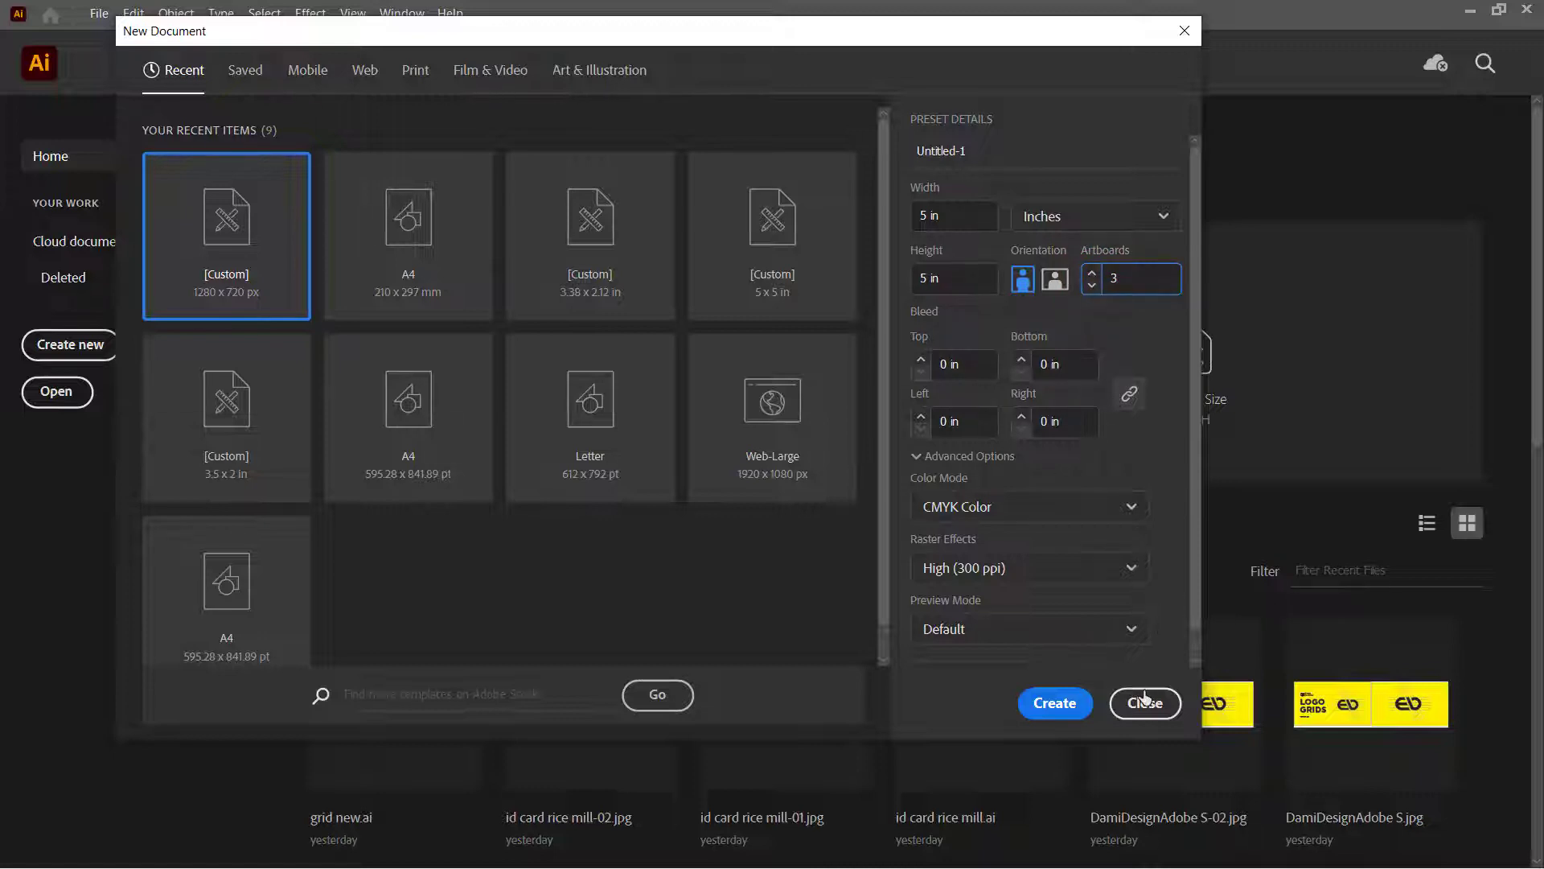
{"action": "left_click", "coordinate": [1050, 705]}
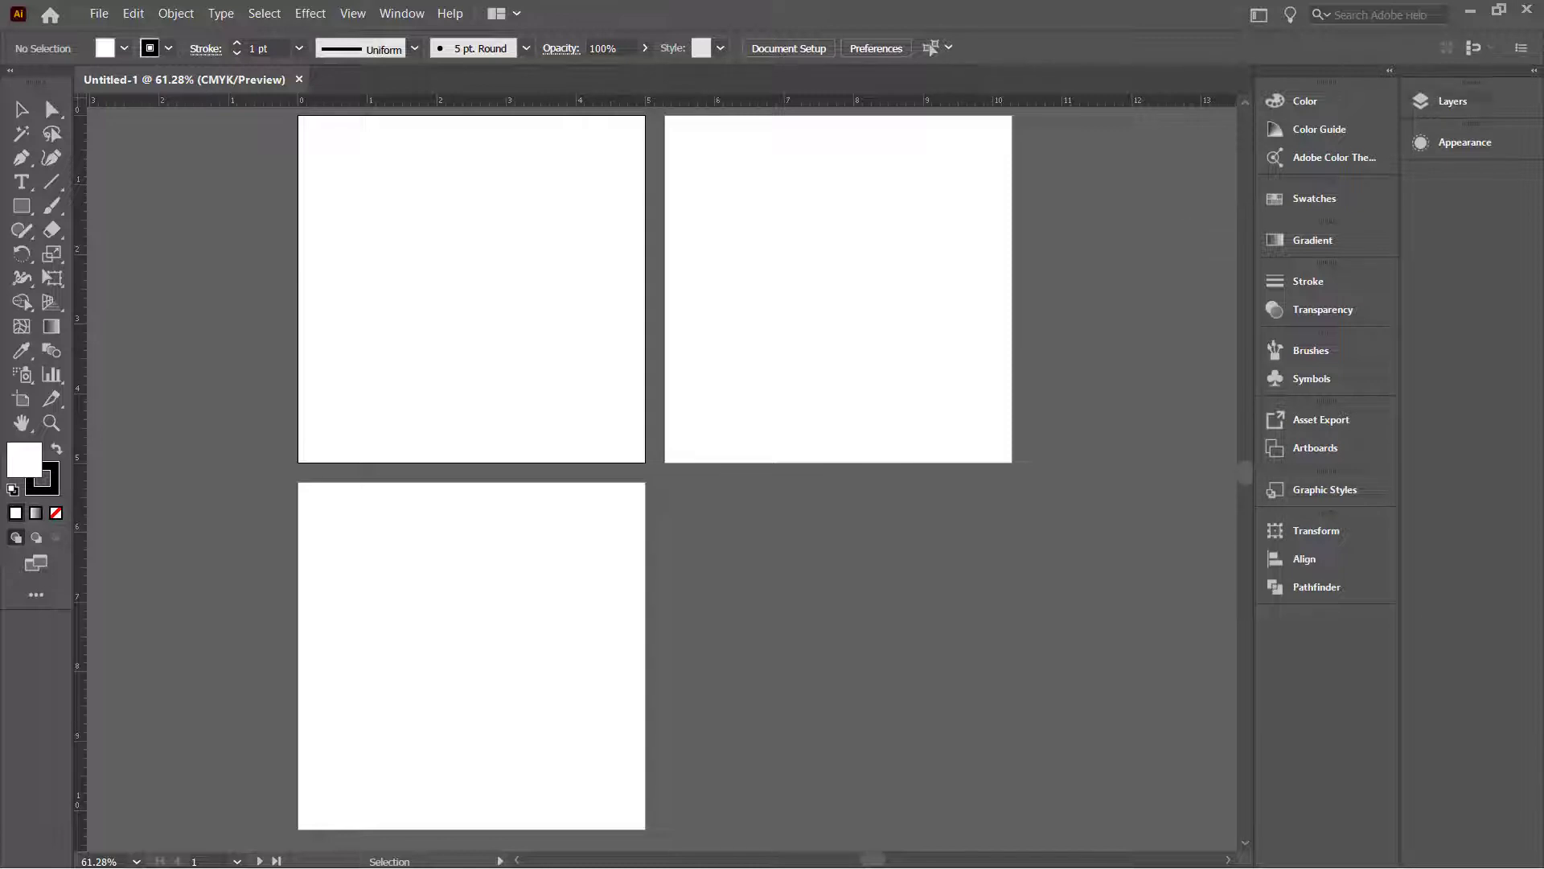
Step: Show the Artboards panel and switch to artboard editing
{"action": "left_click", "coordinate": [536, 289]}
{"action": "left_click", "coordinate": [1323, 444]}
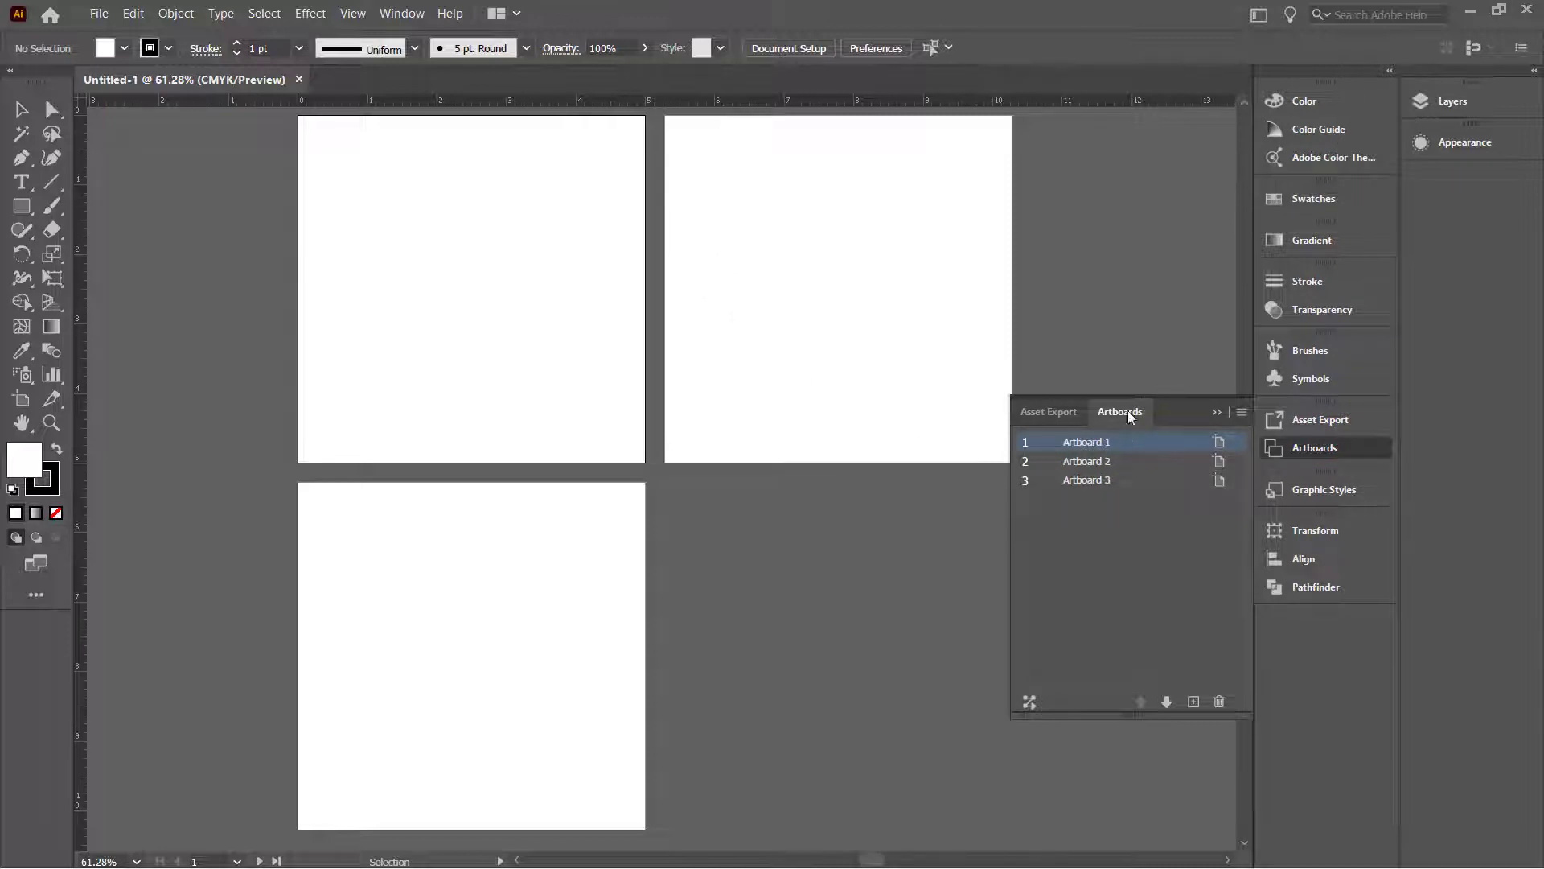
{"action": "scroll", "coordinate": [715, 400], "scroll_direction": "down", "scroll_amount": 2}
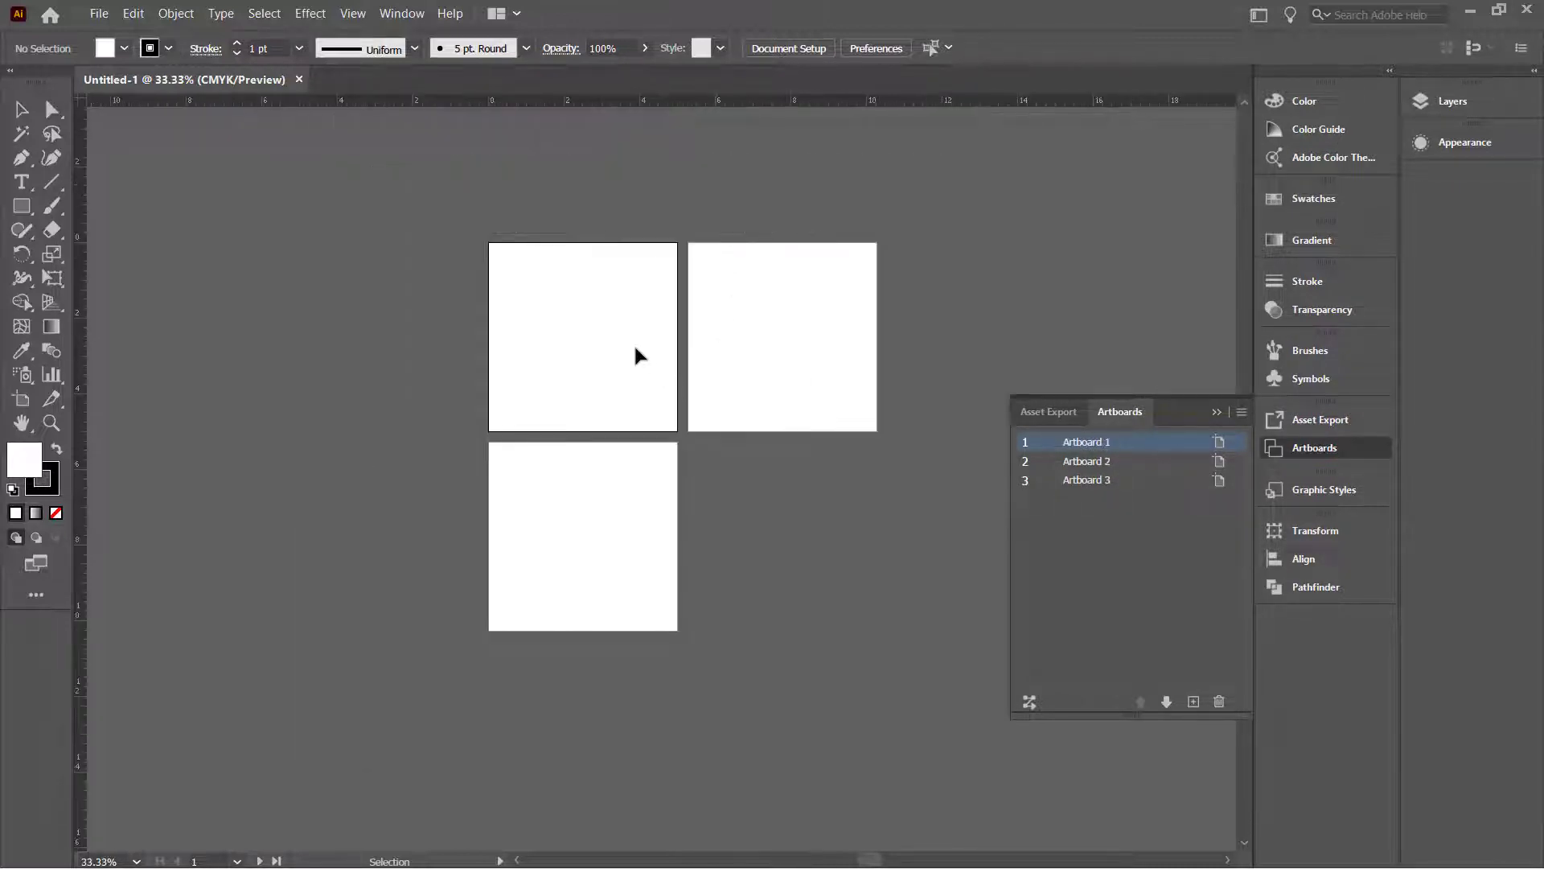
{"action": "left_click", "coordinate": [21, 398]}
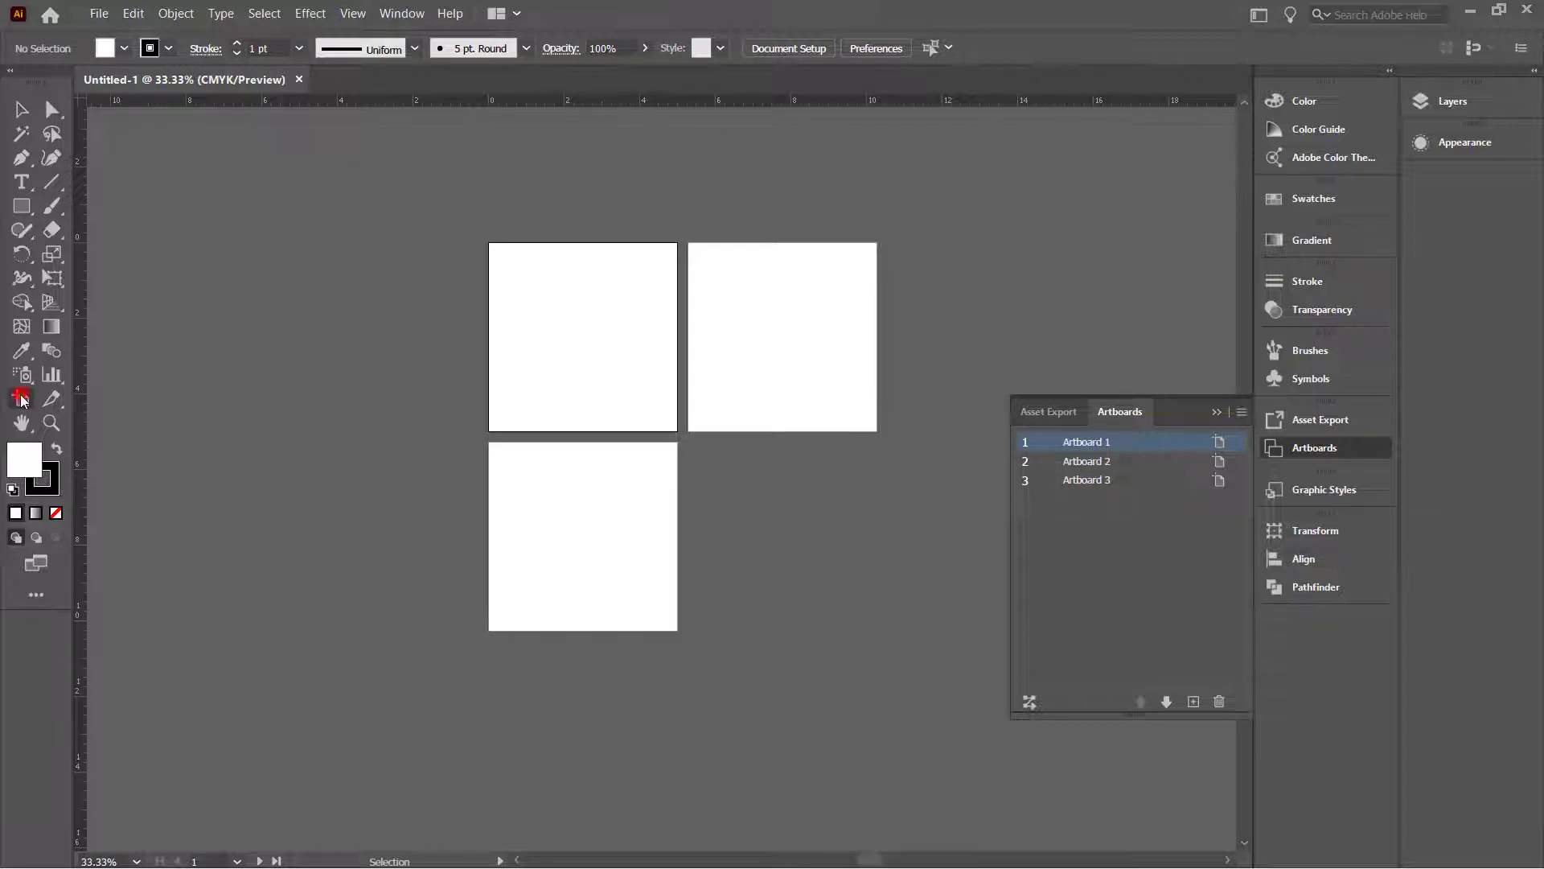
{"action": "scroll", "coordinate": [576, 264], "scroll_direction": "up", "scroll_amount": 3}
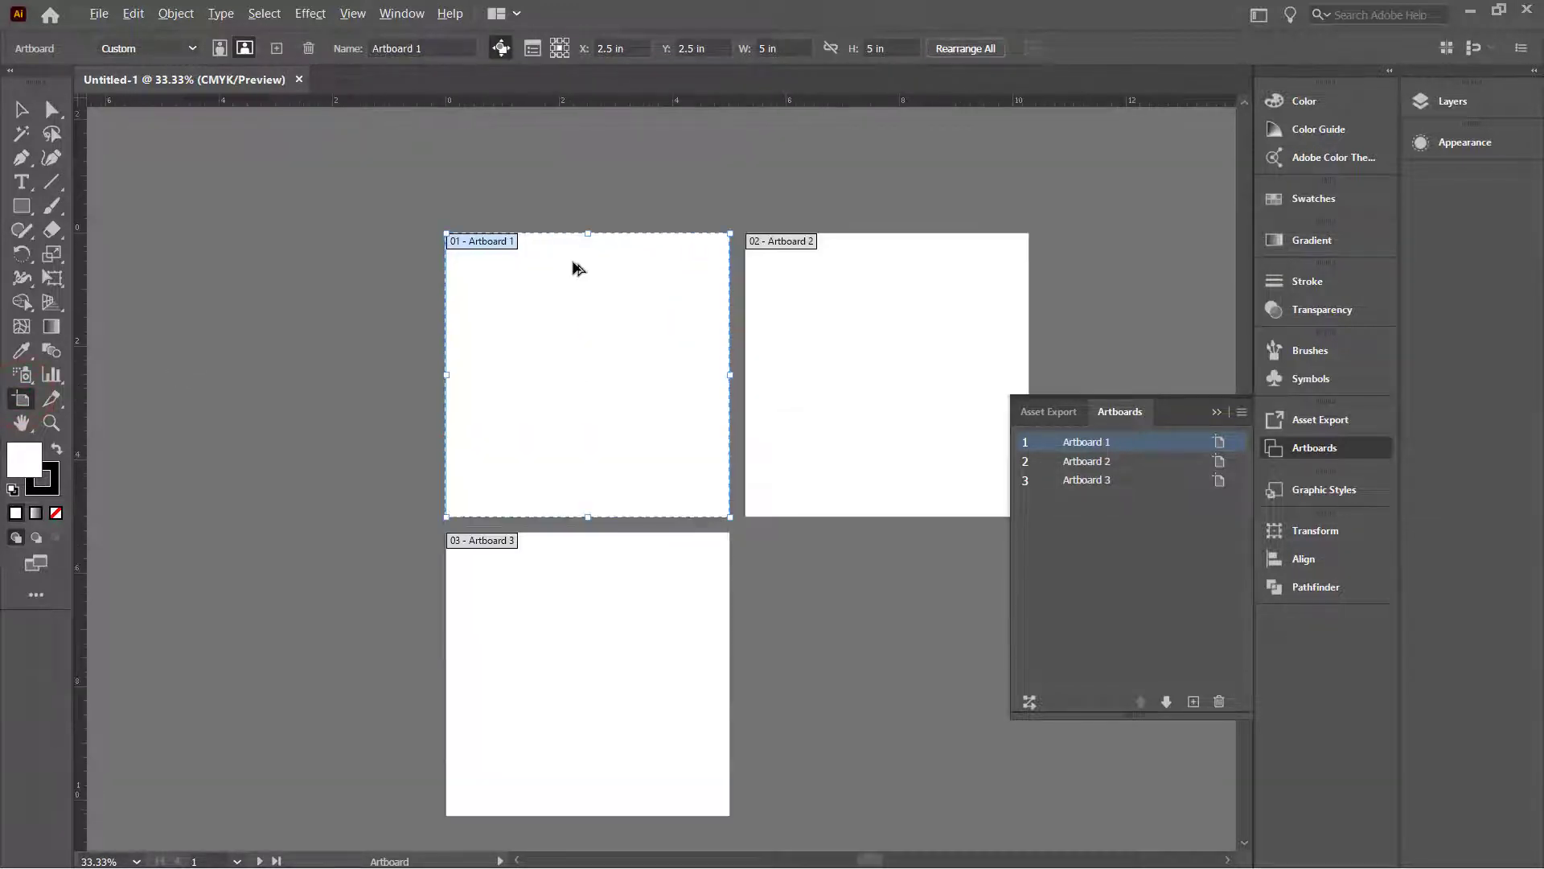
{"action": "scroll", "coordinate": [577, 267], "scroll_direction": "down", "scroll_amount": 1}
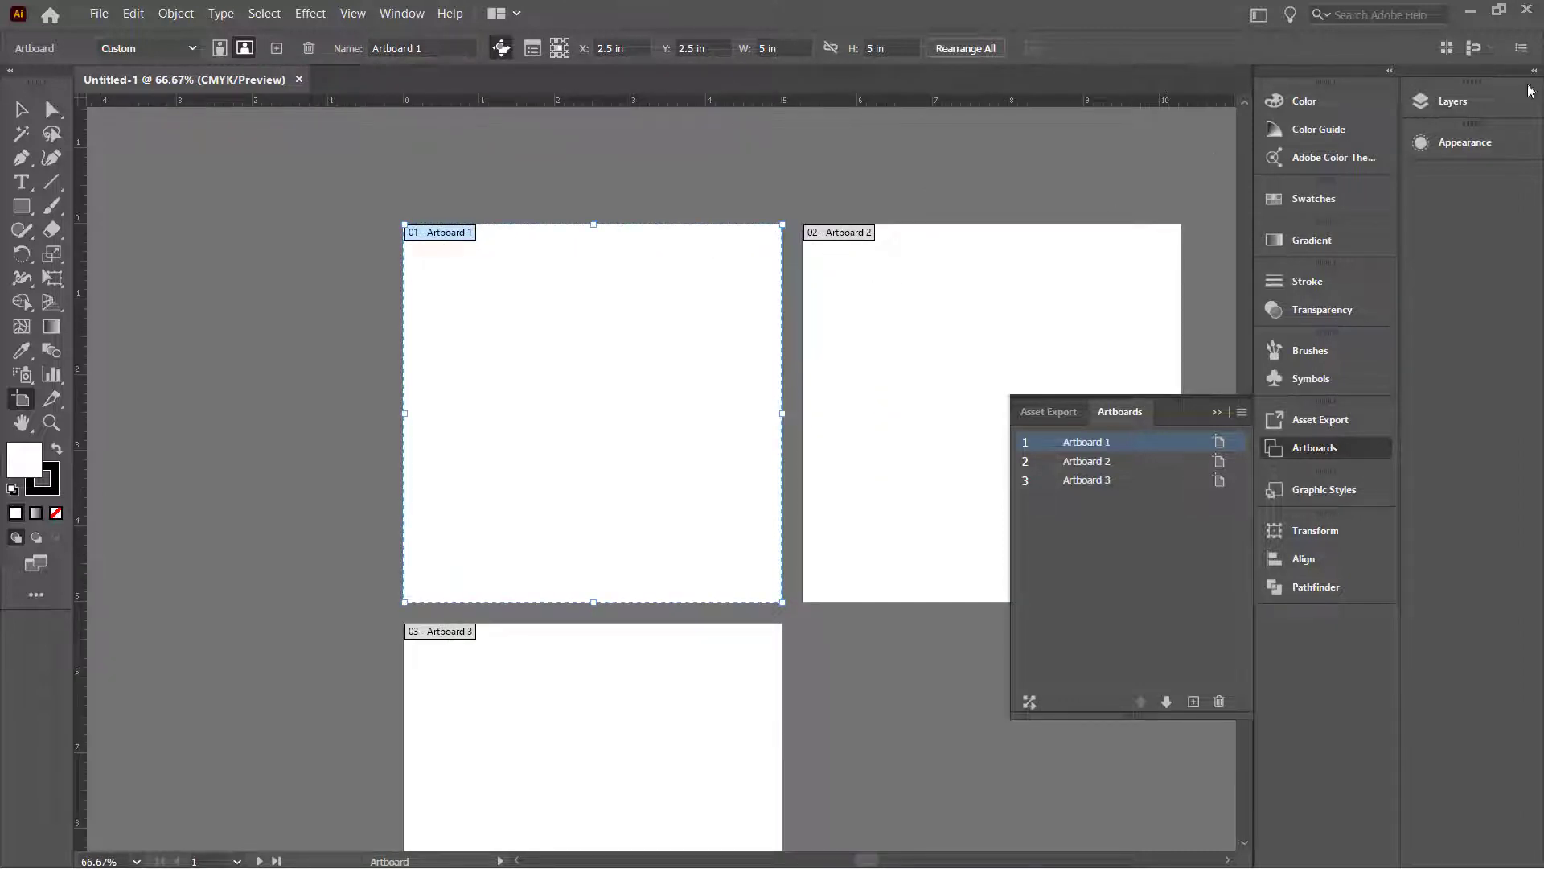
Step: Show the Layers panel, return to the Selection tool, and paste in the sketch photo
{"action": "left_click", "coordinate": [1472, 100]}
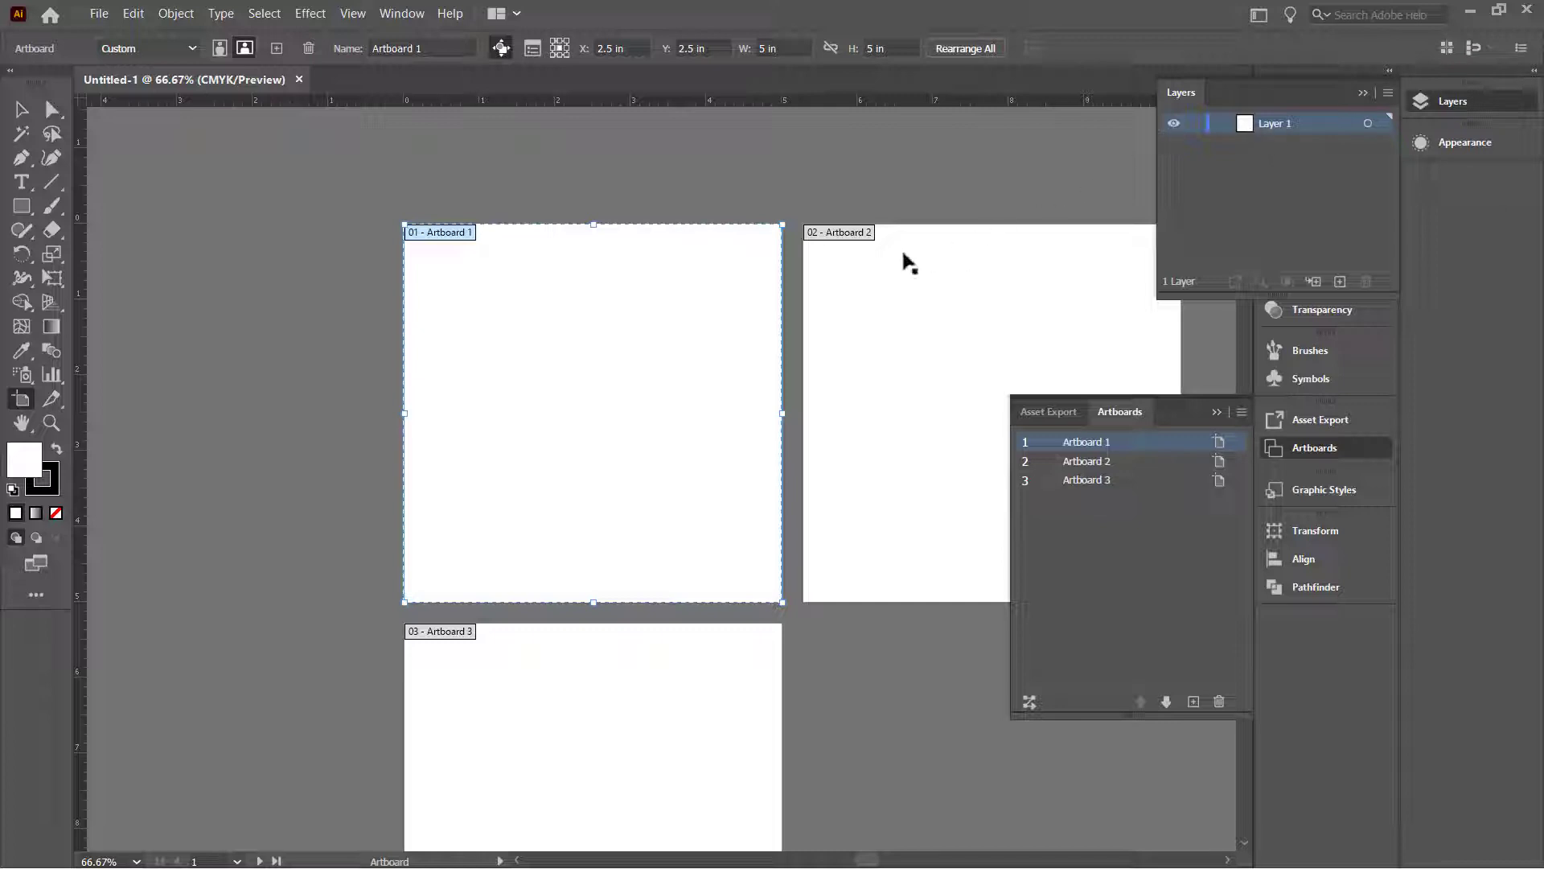
{"action": "left_click", "coordinate": [818, 201]}
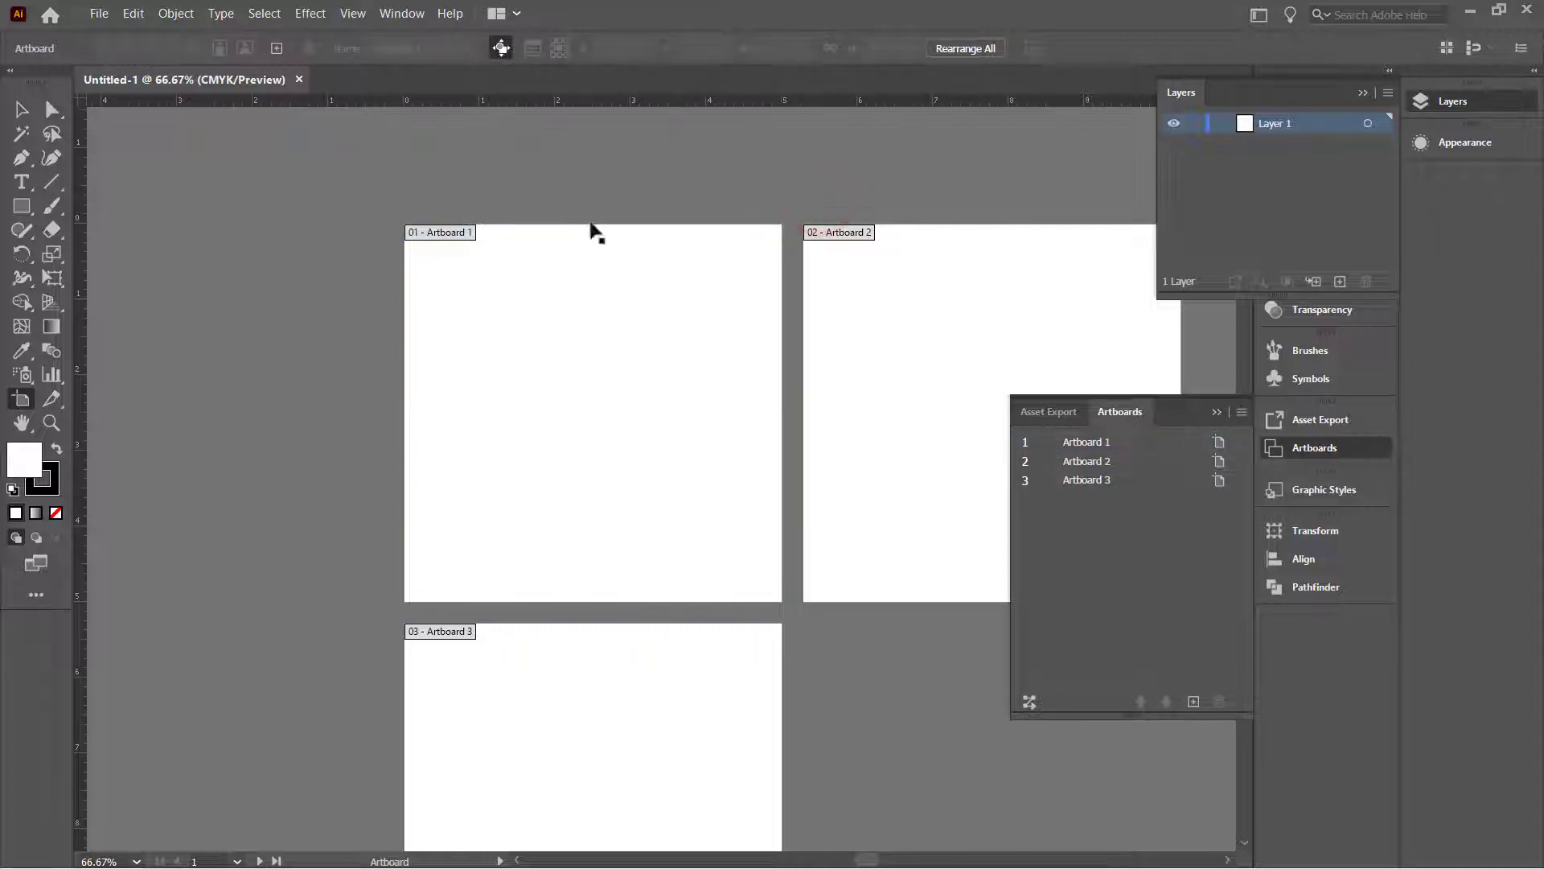
{"action": "left_click", "coordinate": [19, 108]}
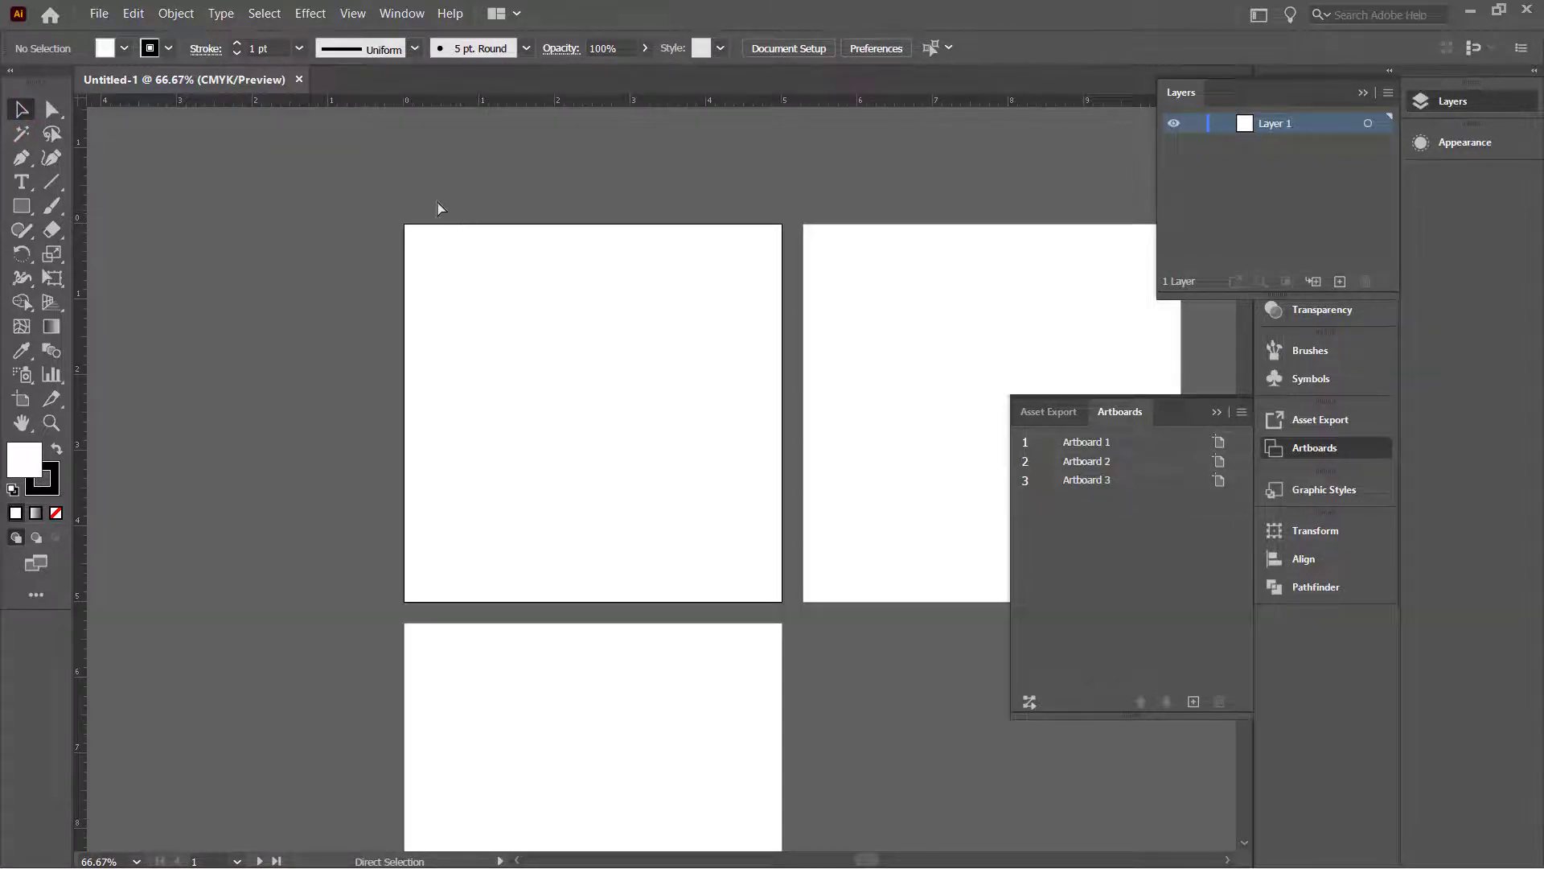
{"action": "key", "text": "ctrl+v"}
Step: Rotate the sketch photo upright, scale it down, and fit it onto the first artboard
{"action": "scroll", "coordinate": [568, 317], "scroll_direction": "down", "scroll_amount": 7}
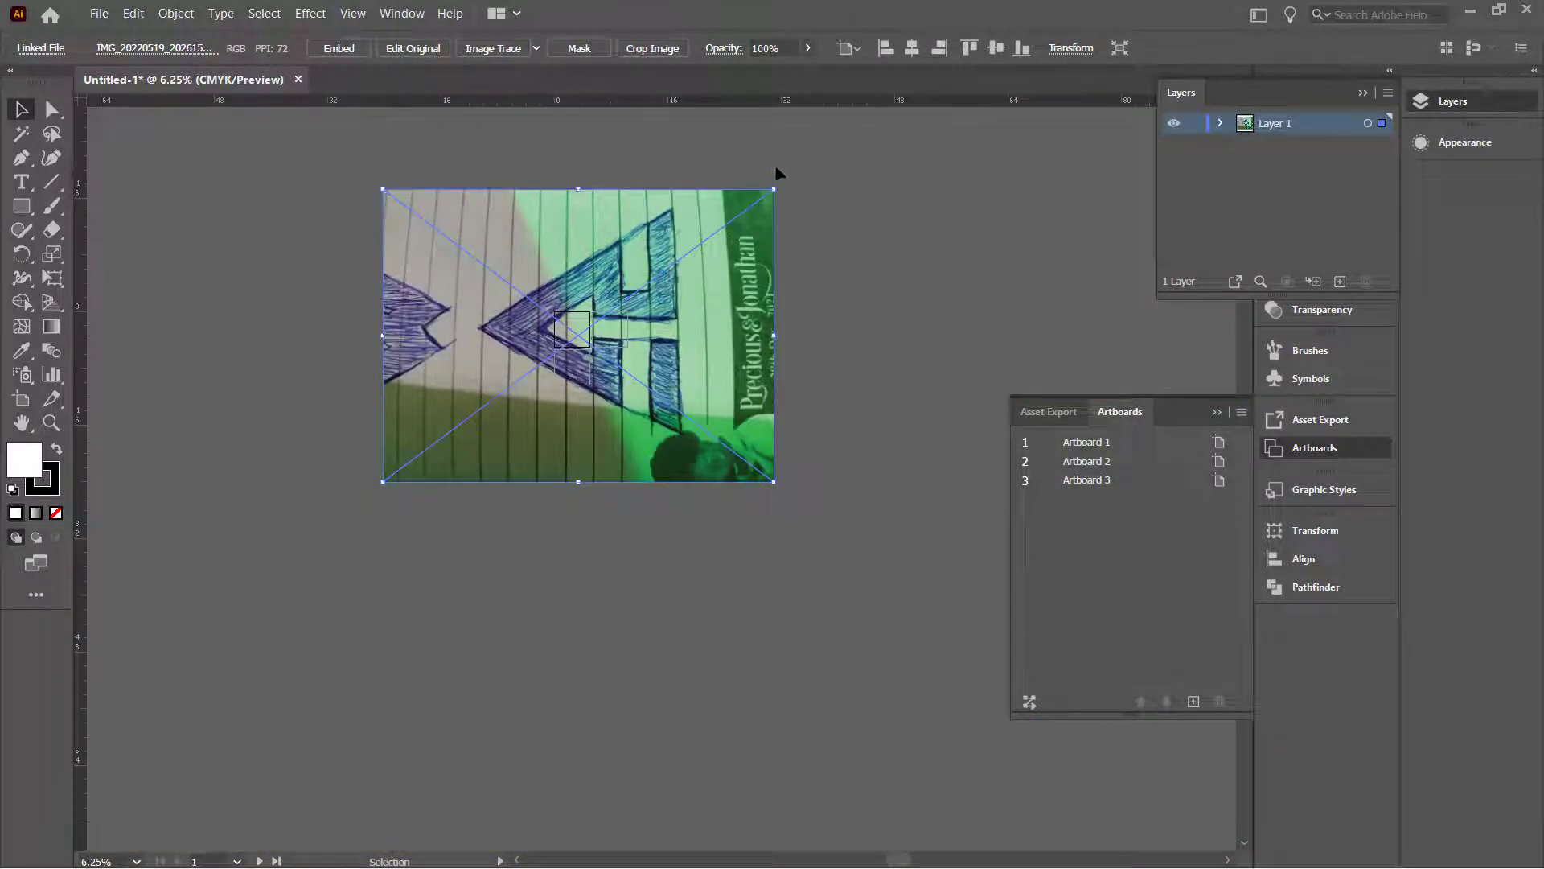
{"action": "left_click_drag", "start_coordinate": [778, 184], "coordinate": [715, 505]}
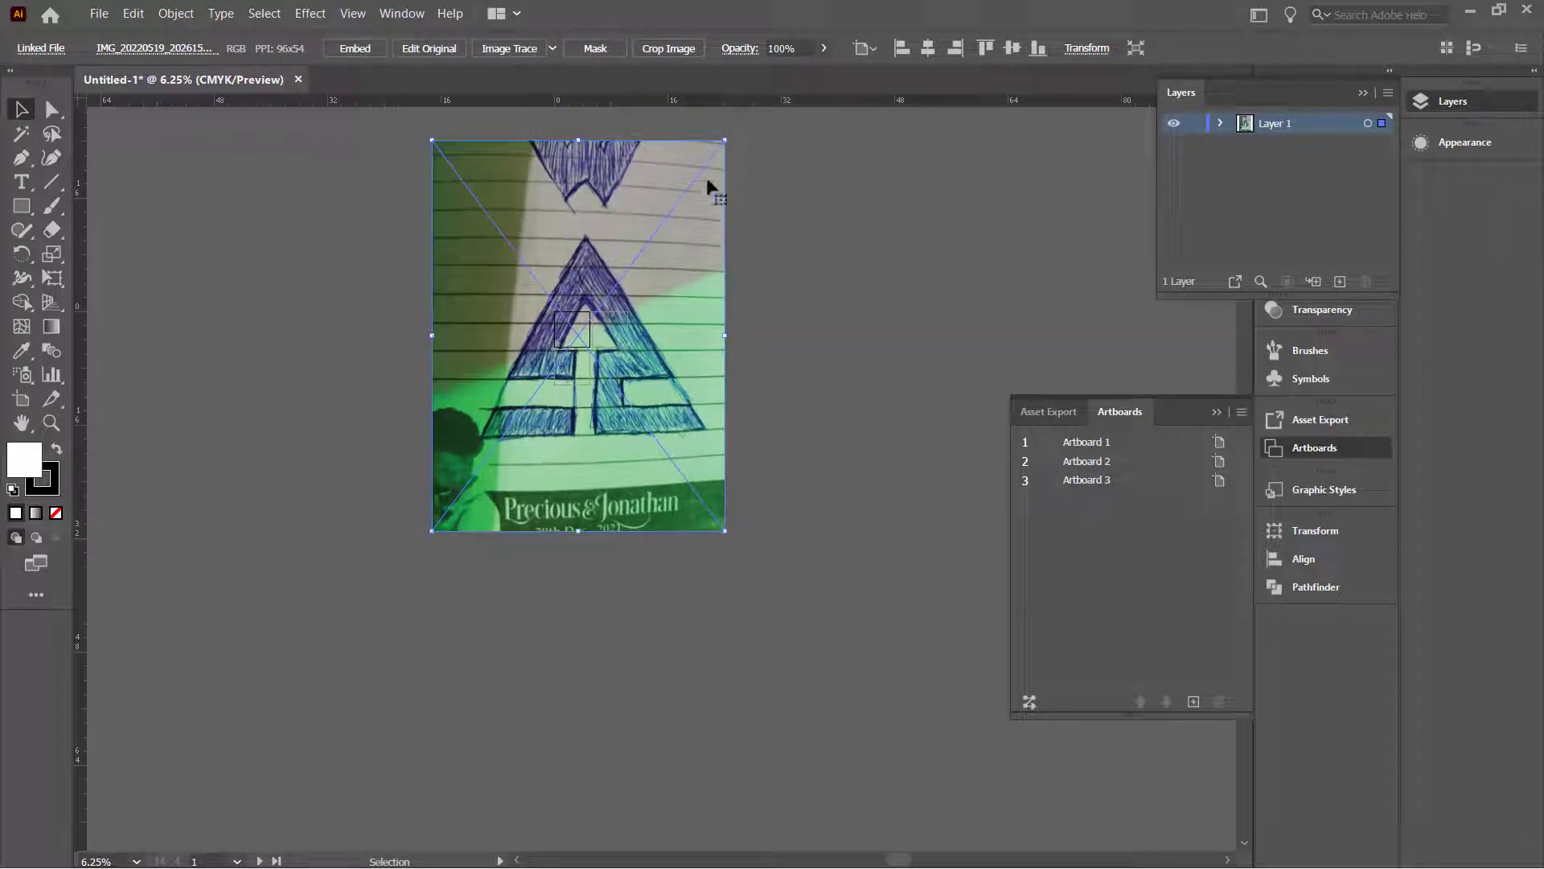
{"action": "left_click_drag", "start_coordinate": [727, 137], "coordinate": [624, 479]}
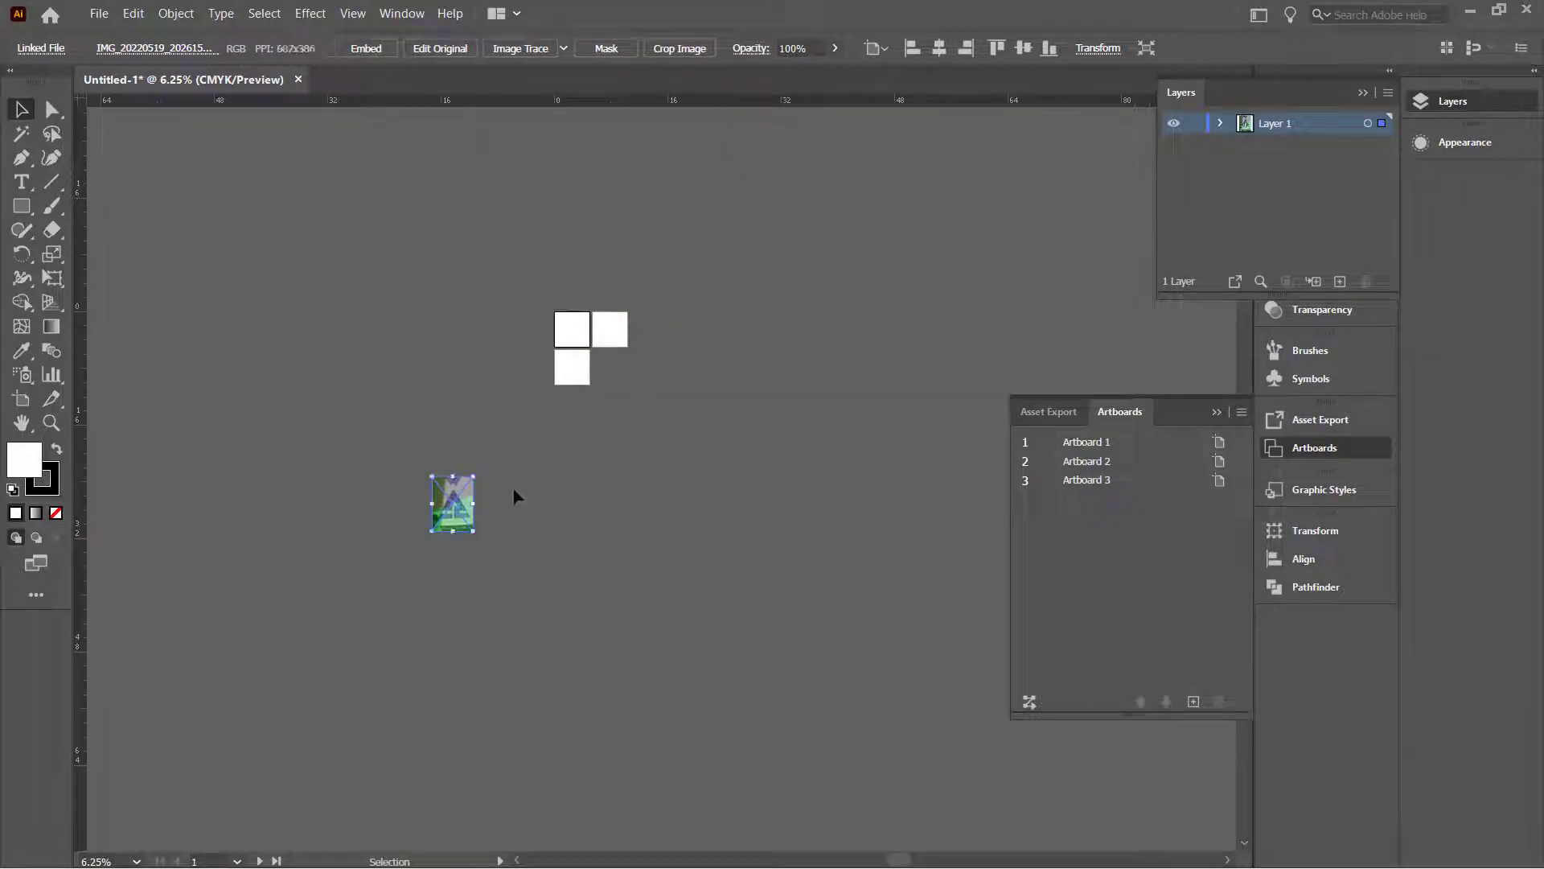
{"action": "left_click_drag", "start_coordinate": [467, 506], "coordinate": [591, 338]}
{"action": "scroll", "coordinate": [587, 338], "scroll_direction": "up", "scroll_amount": 3}
{"action": "scroll", "coordinate": [587, 338], "scroll_direction": "up", "scroll_amount": 2}
{"action": "scroll", "coordinate": [592, 342], "scroll_direction": "down", "scroll_amount": 1}
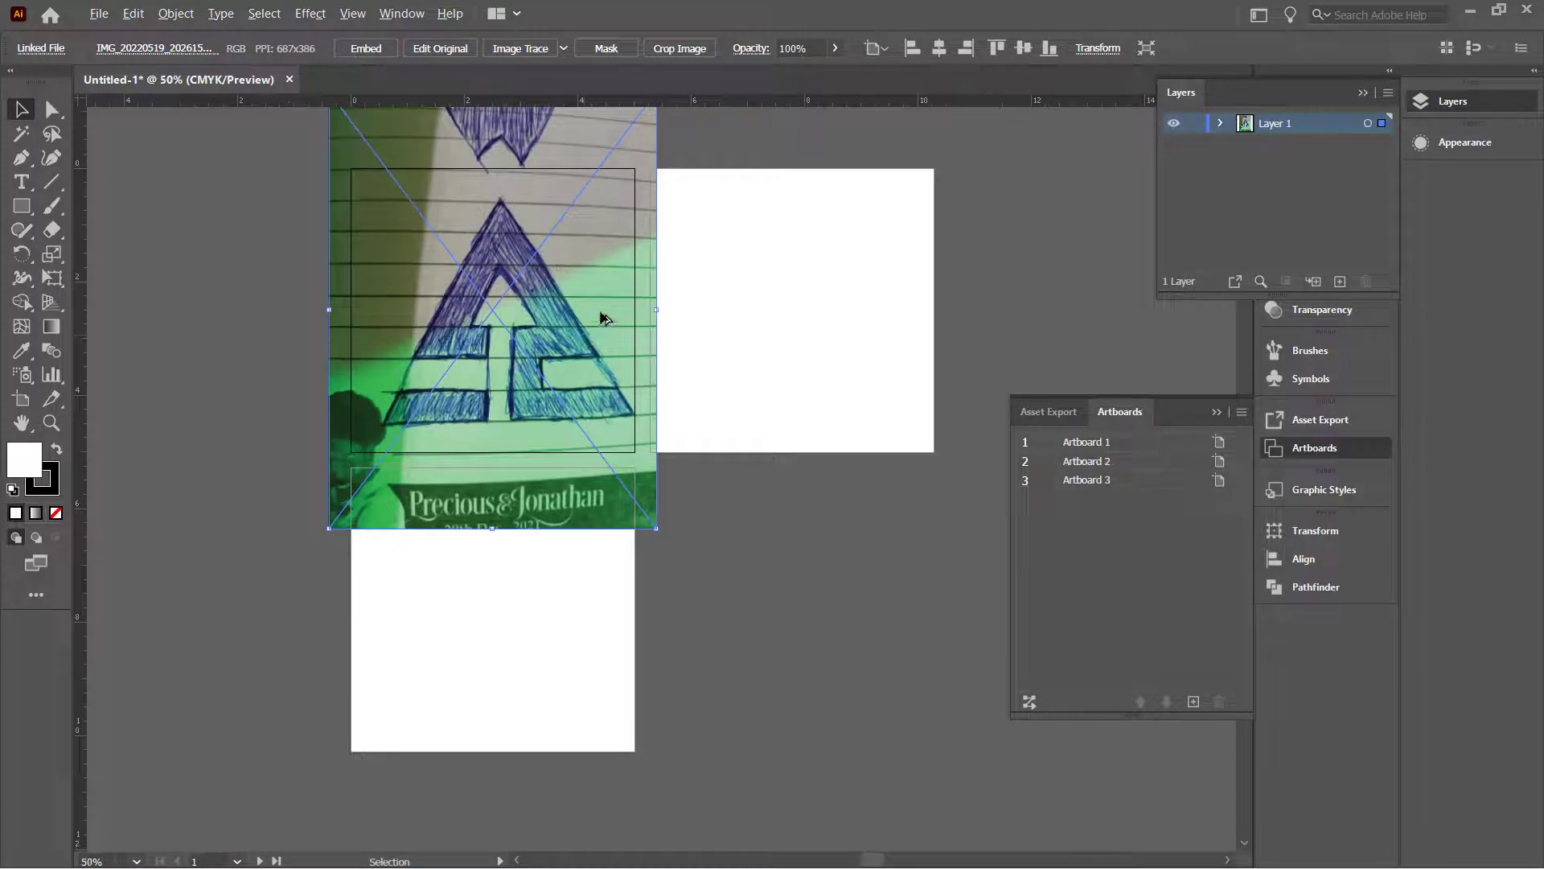
{"action": "scroll", "coordinate": [595, 354], "scroll_direction": "down", "scroll_amount": 1}
{"action": "left_click_drag", "start_coordinate": [629, 421], "coordinate": [583, 362]}
{"action": "left_click_drag", "start_coordinate": [543, 300], "coordinate": [566, 325]}
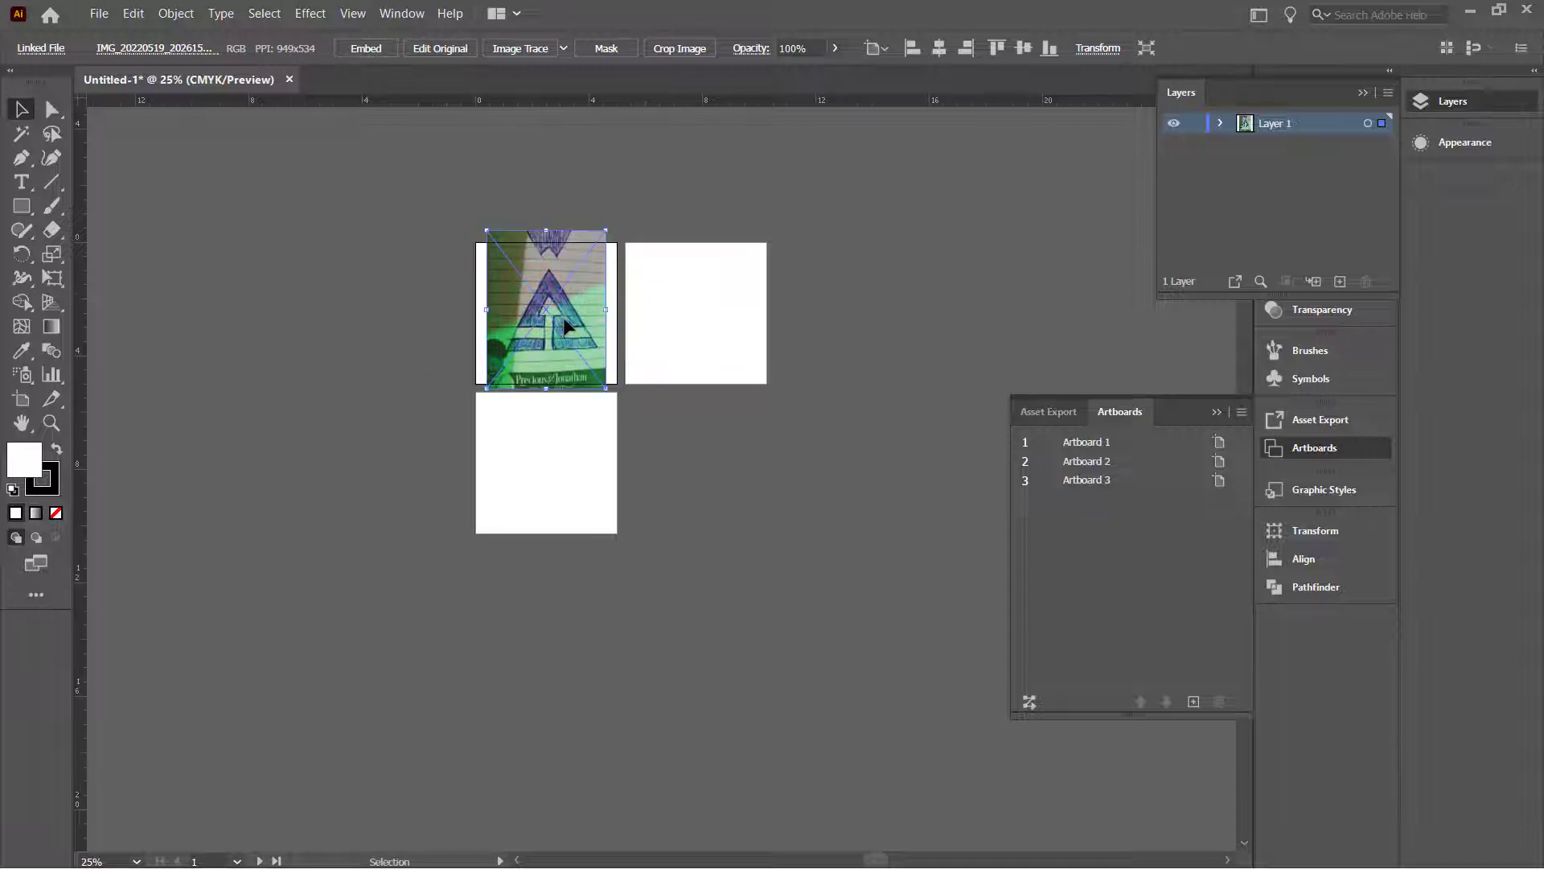
Step: Collapse the Artboards panel and add a new Layer 2 above the sketch layer
{"action": "scroll", "coordinate": [566, 325], "scroll_direction": "up", "scroll_amount": 4}
{"action": "scroll", "coordinate": [567, 325], "scroll_direction": "down", "scroll_amount": 1}
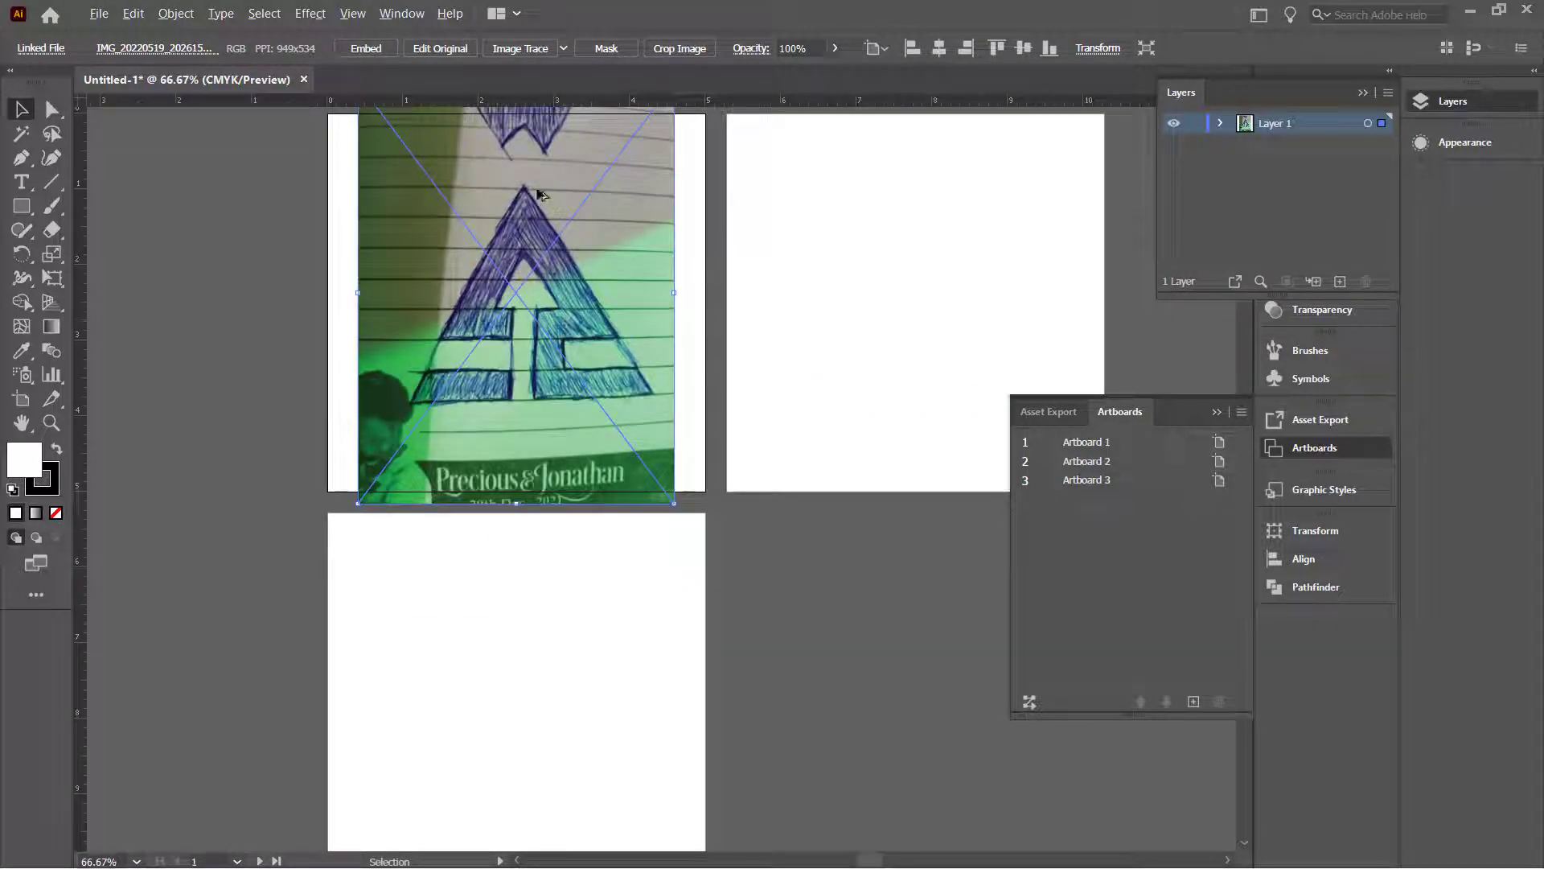
{"action": "left_click", "coordinate": [535, 182]}
{"action": "left_click", "coordinate": [859, 201]}
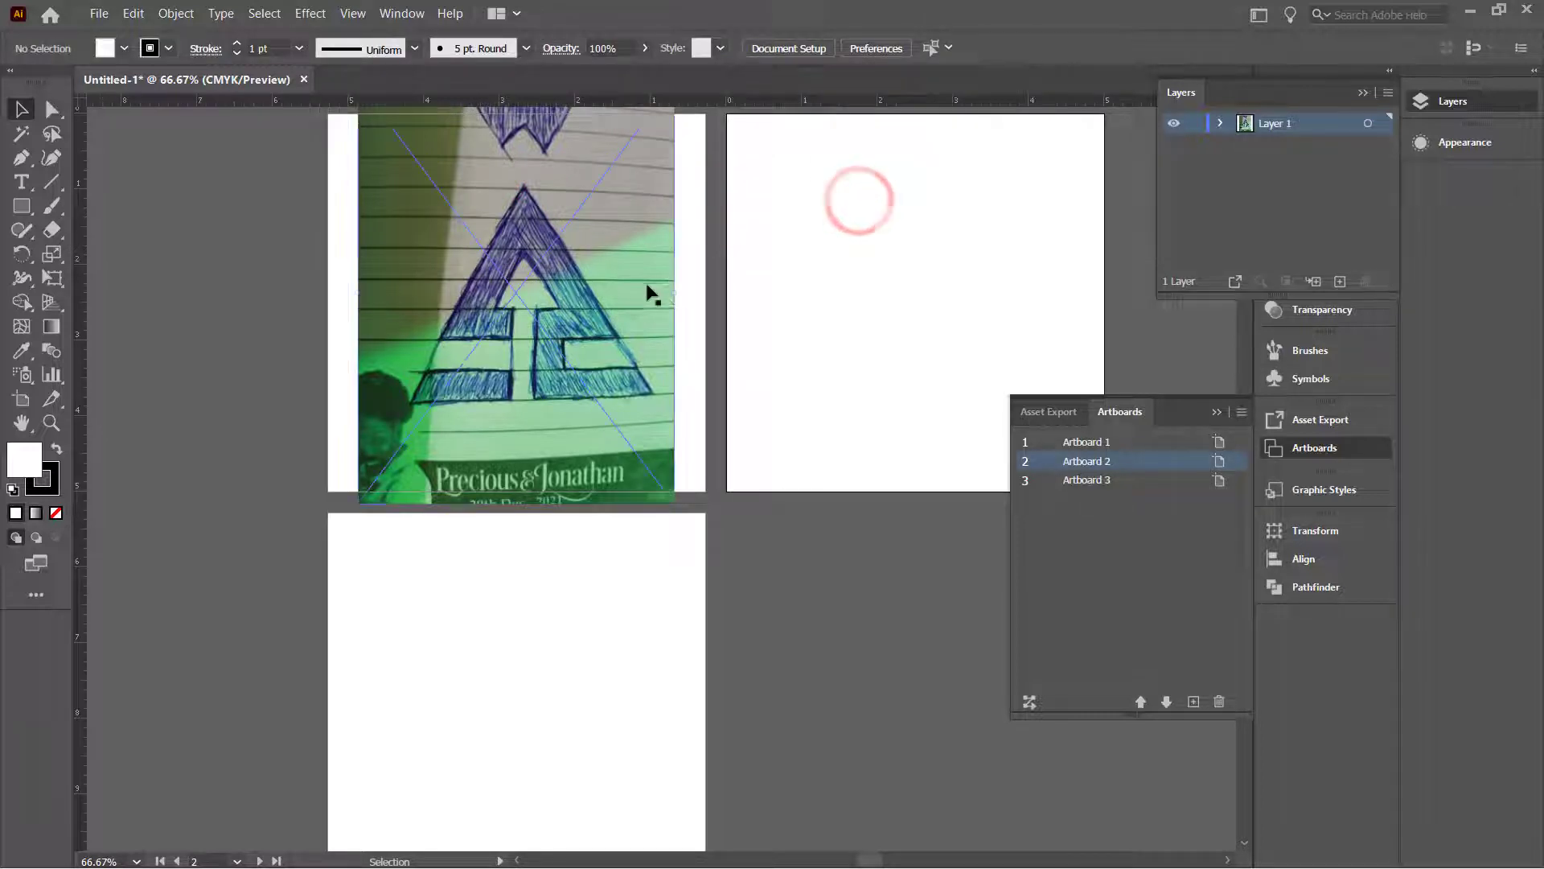
{"action": "left_click", "coordinate": [647, 285]}
{"action": "left_click", "coordinate": [1216, 412]}
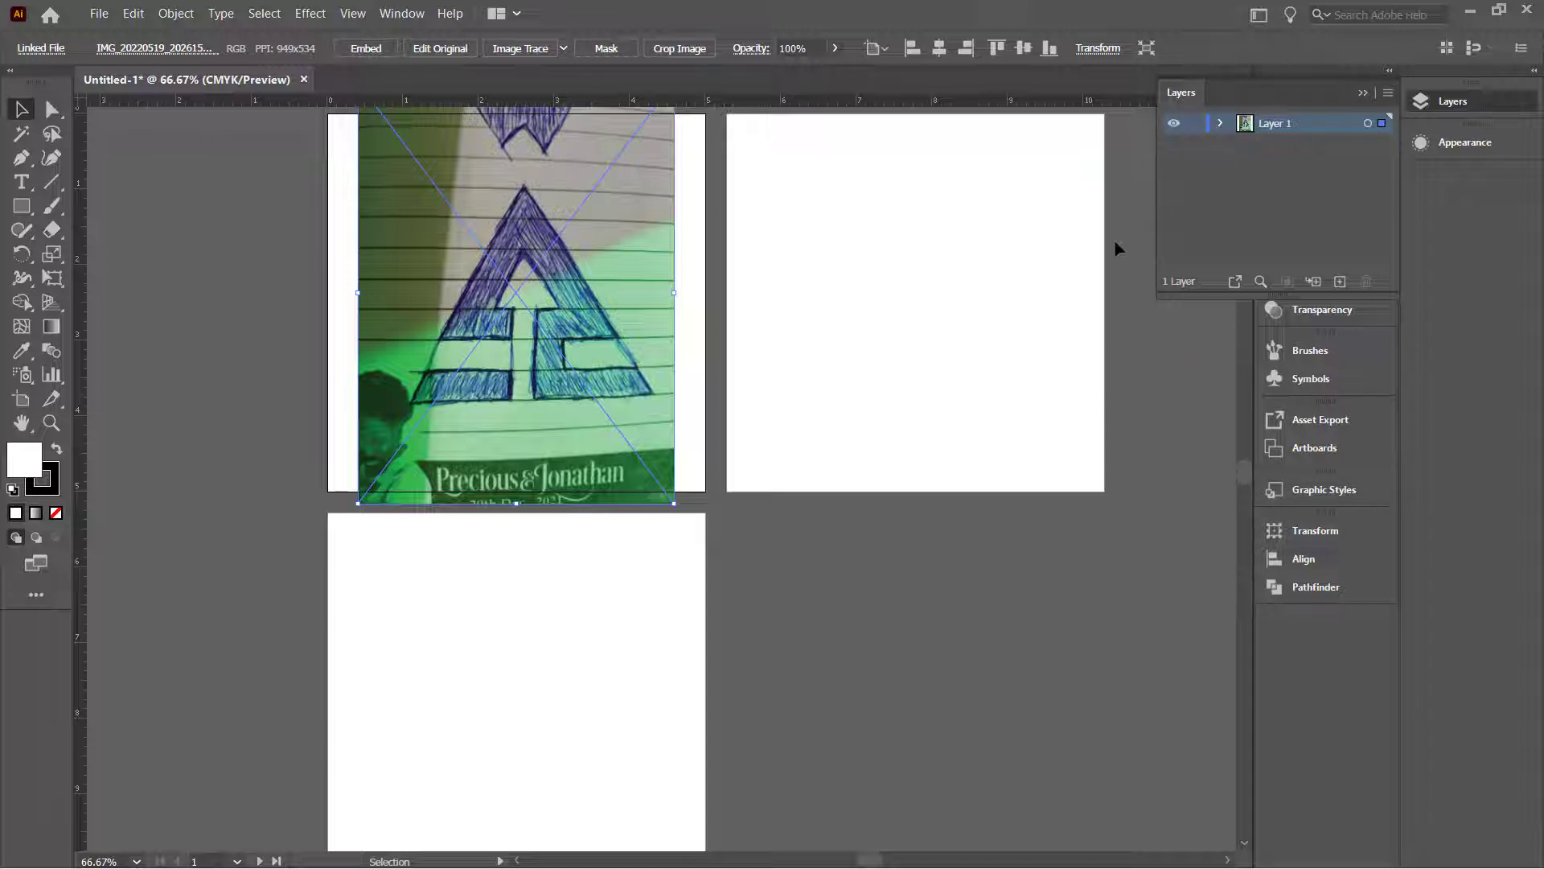
{"action": "left_click", "coordinate": [1339, 281]}
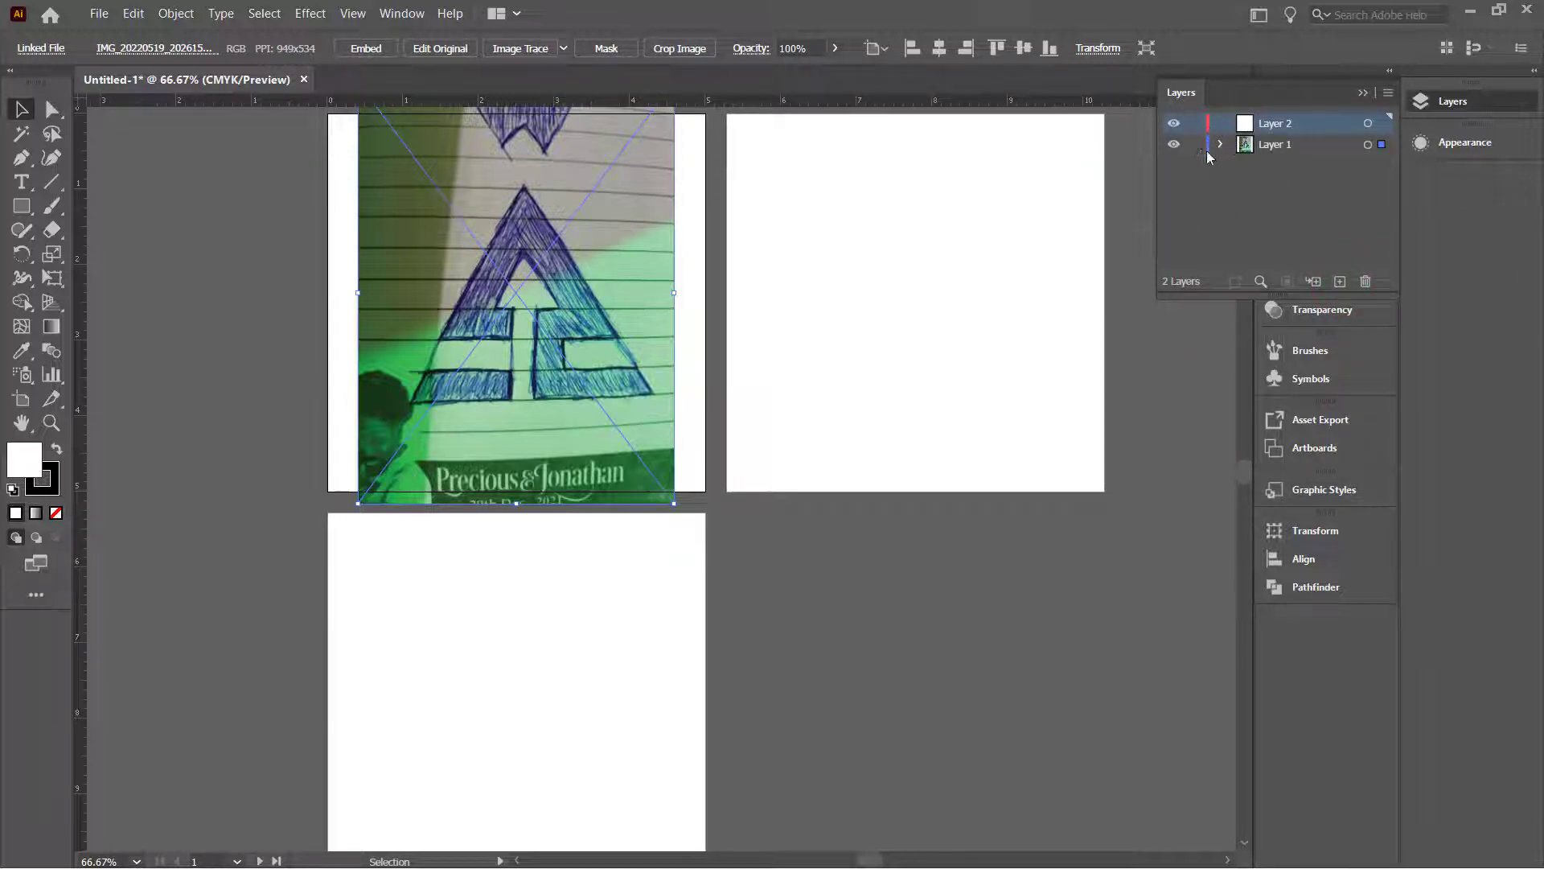
Step: Lower the sketch photo's opacity to 38% and make Layer 2 the active layer
{"action": "left_click", "coordinate": [1260, 147]}
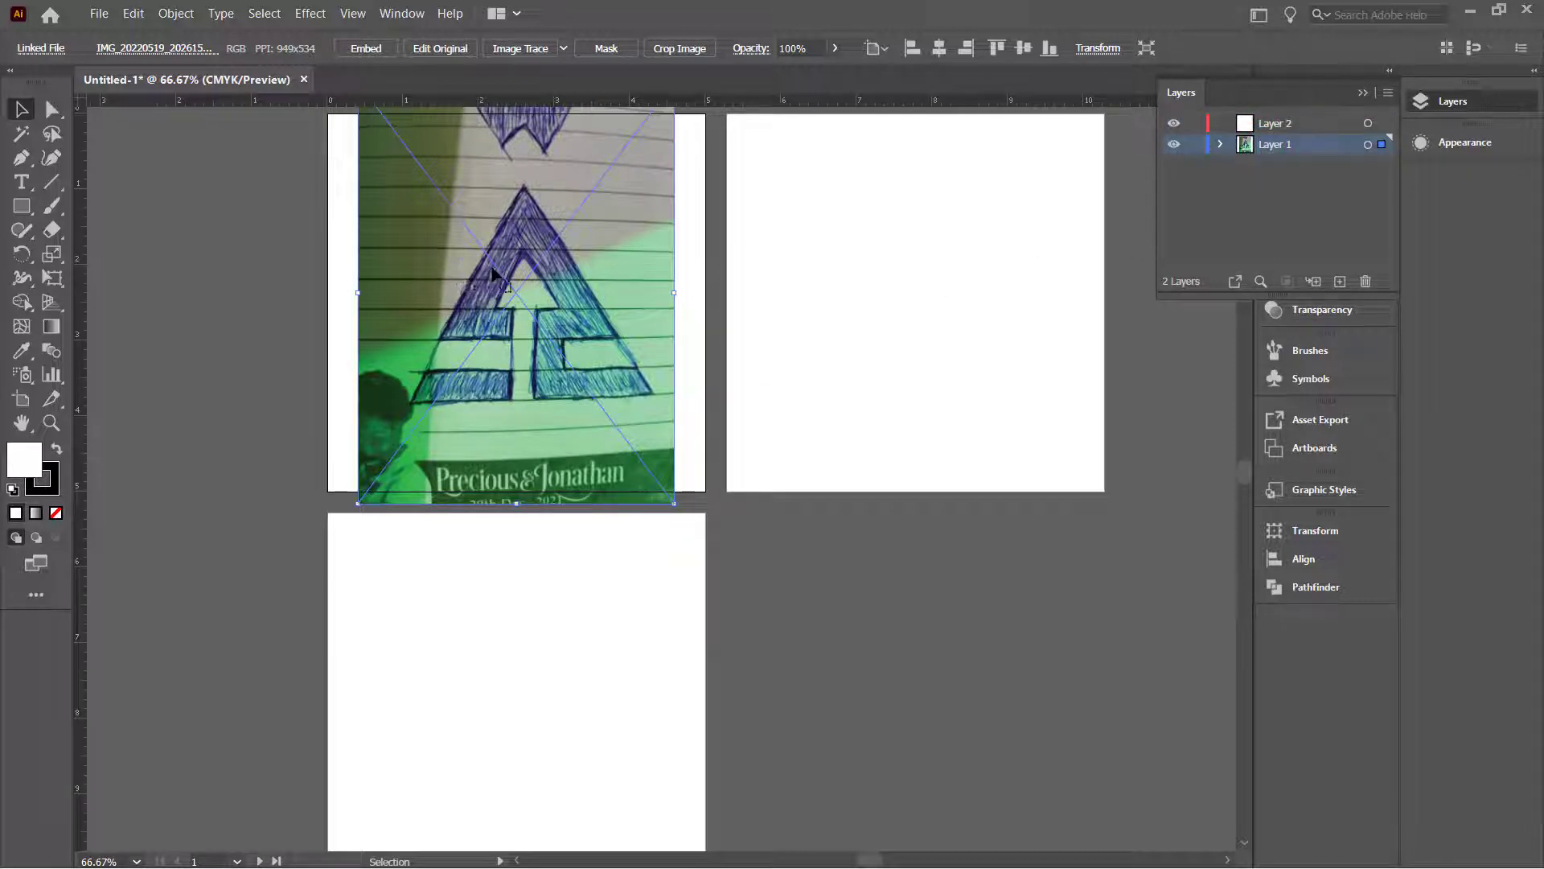
{"action": "left_click", "coordinate": [526, 268]}
{"action": "left_click", "coordinate": [1311, 310]}
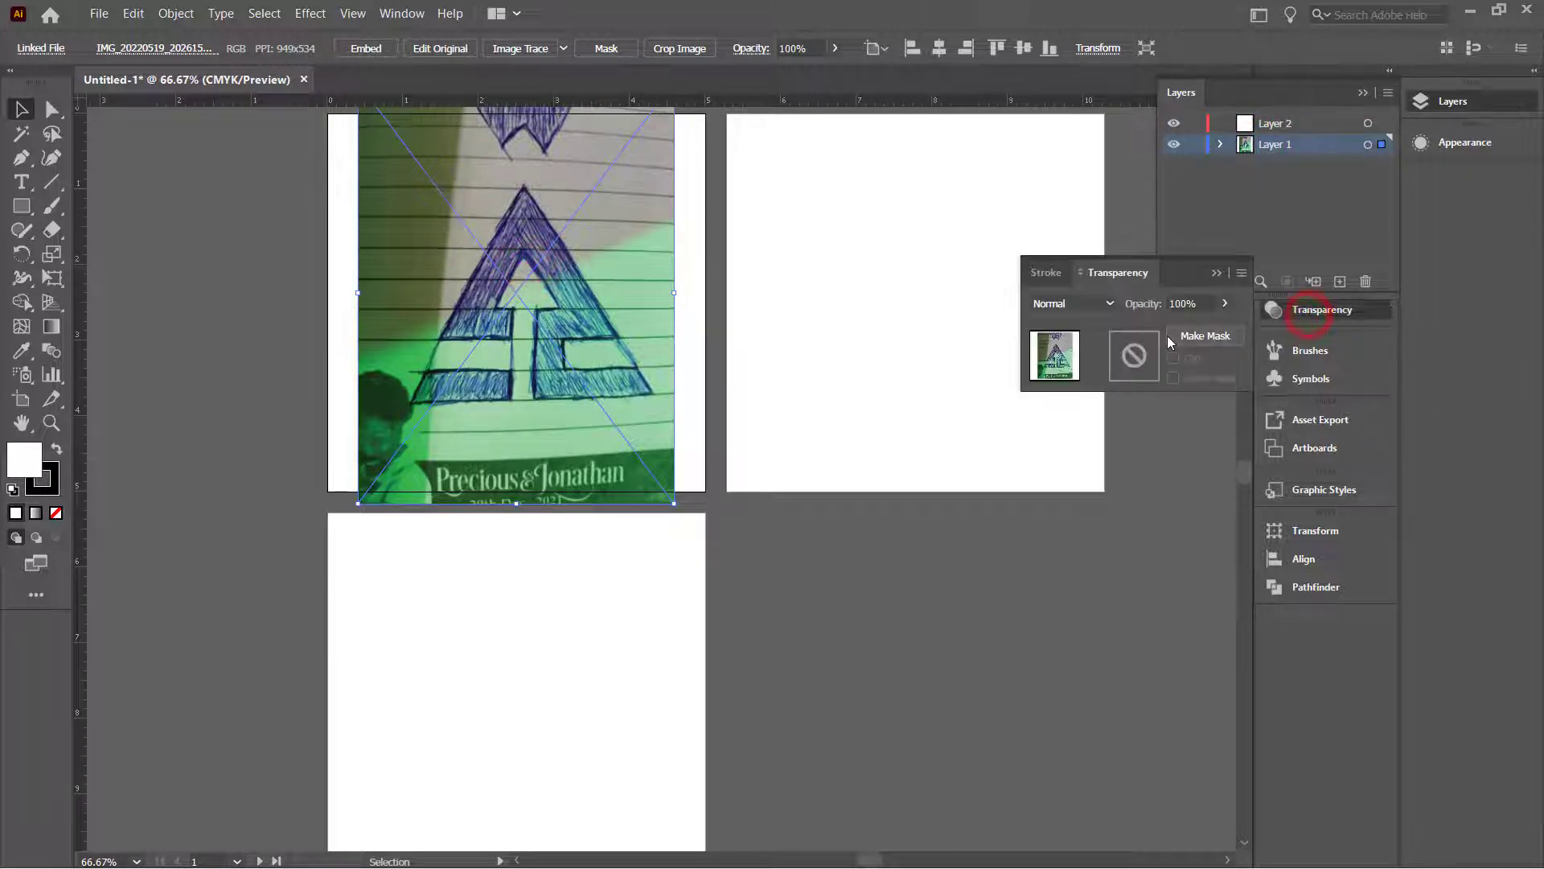
{"action": "left_click", "coordinate": [1224, 303]}
{"action": "left_click_drag", "start_coordinate": [1224, 327], "coordinate": [1173, 331]}
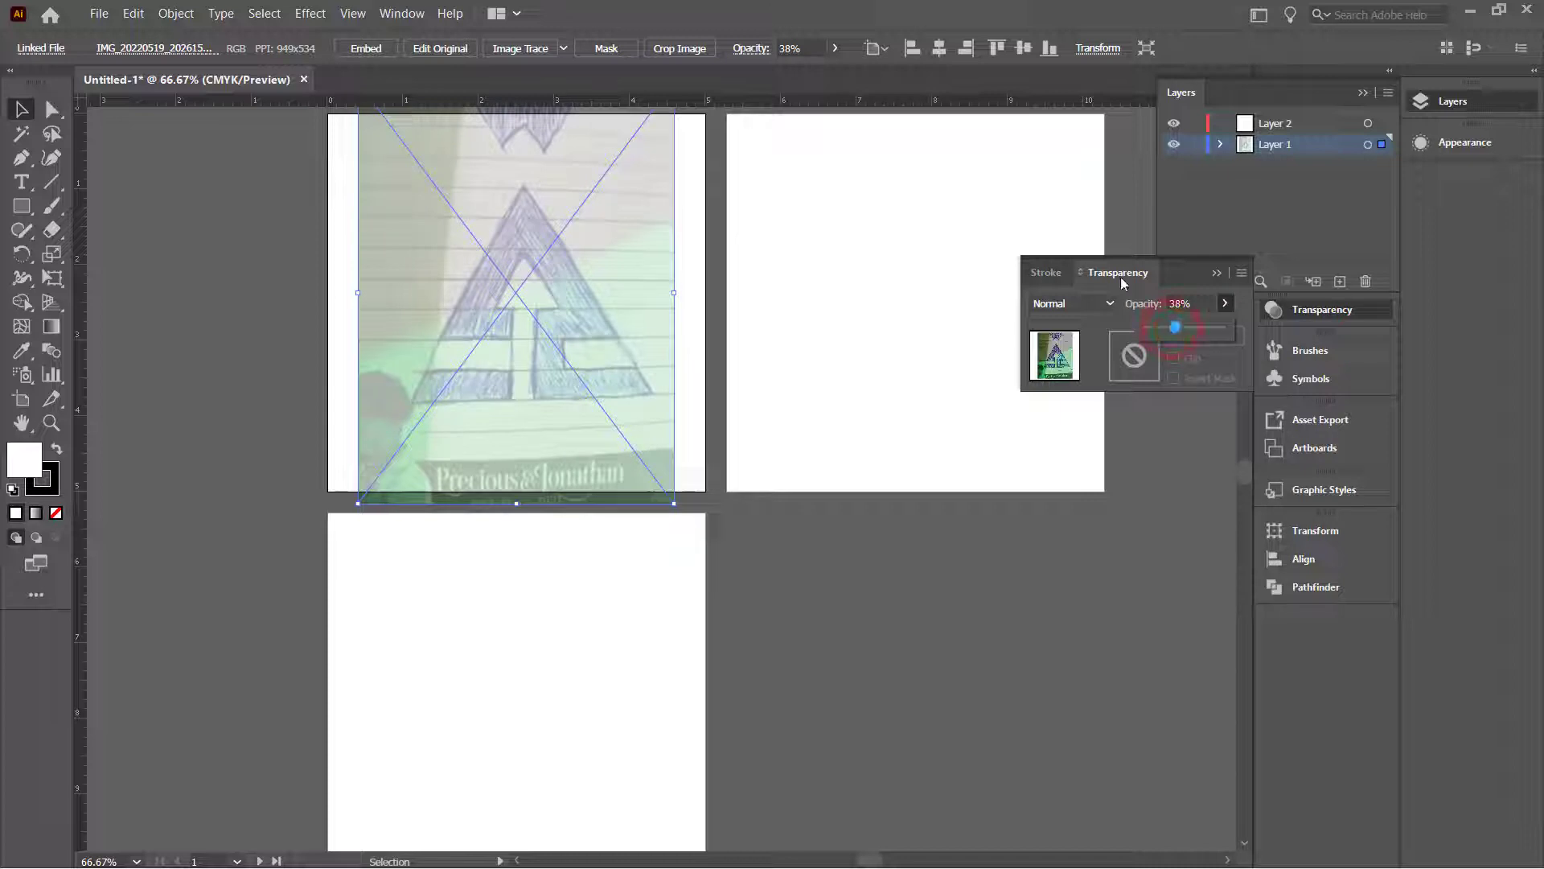
{"action": "left_click", "coordinate": [994, 205]}
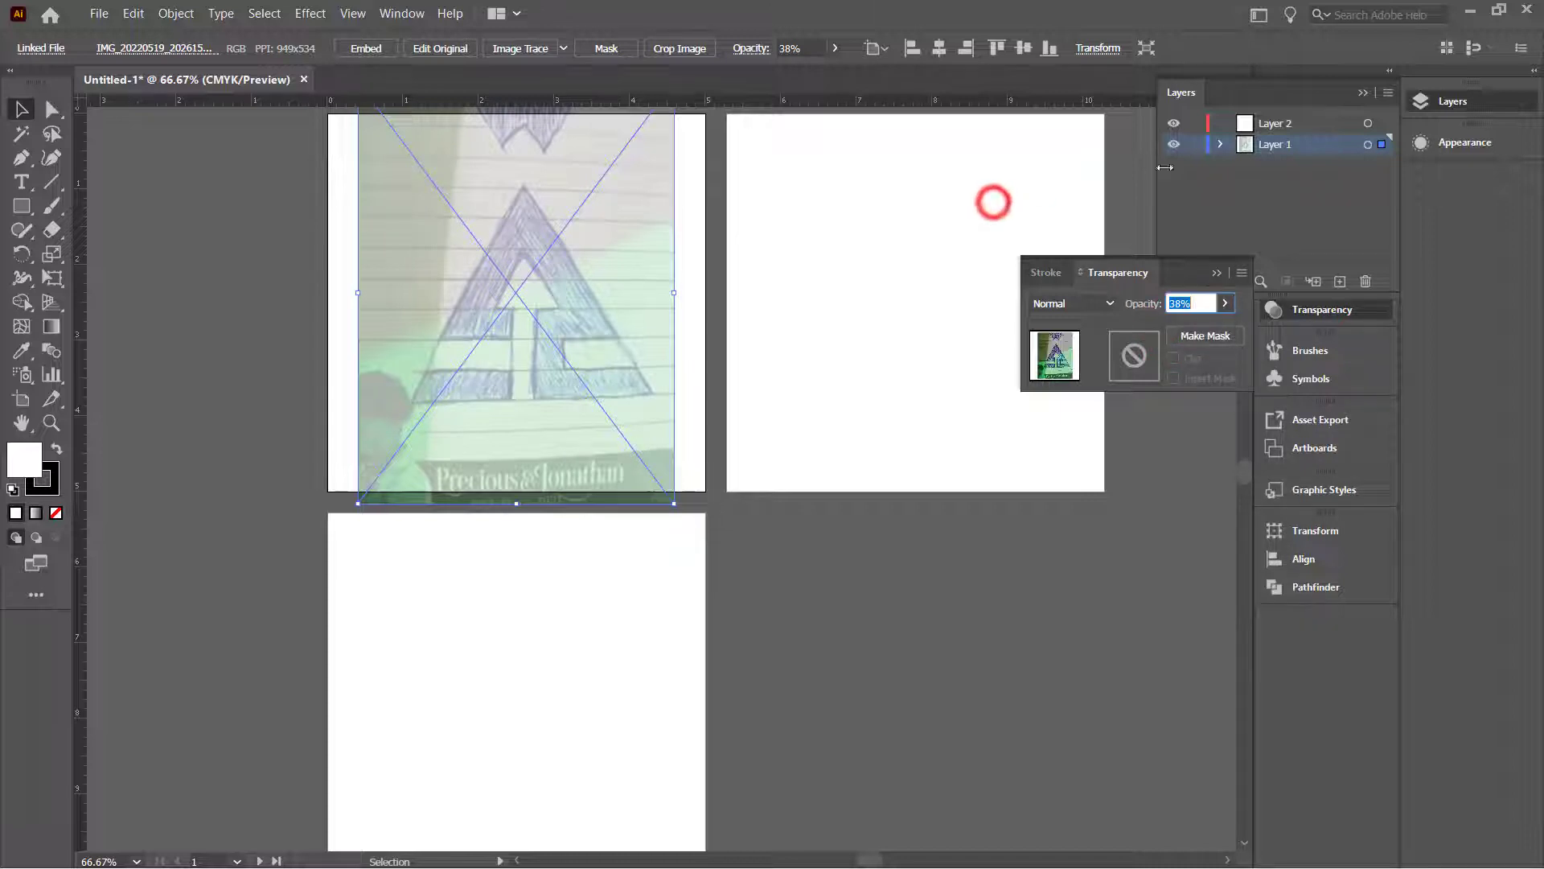
{"action": "left_click", "coordinate": [1223, 279]}
{"action": "left_click", "coordinate": [1296, 126]}
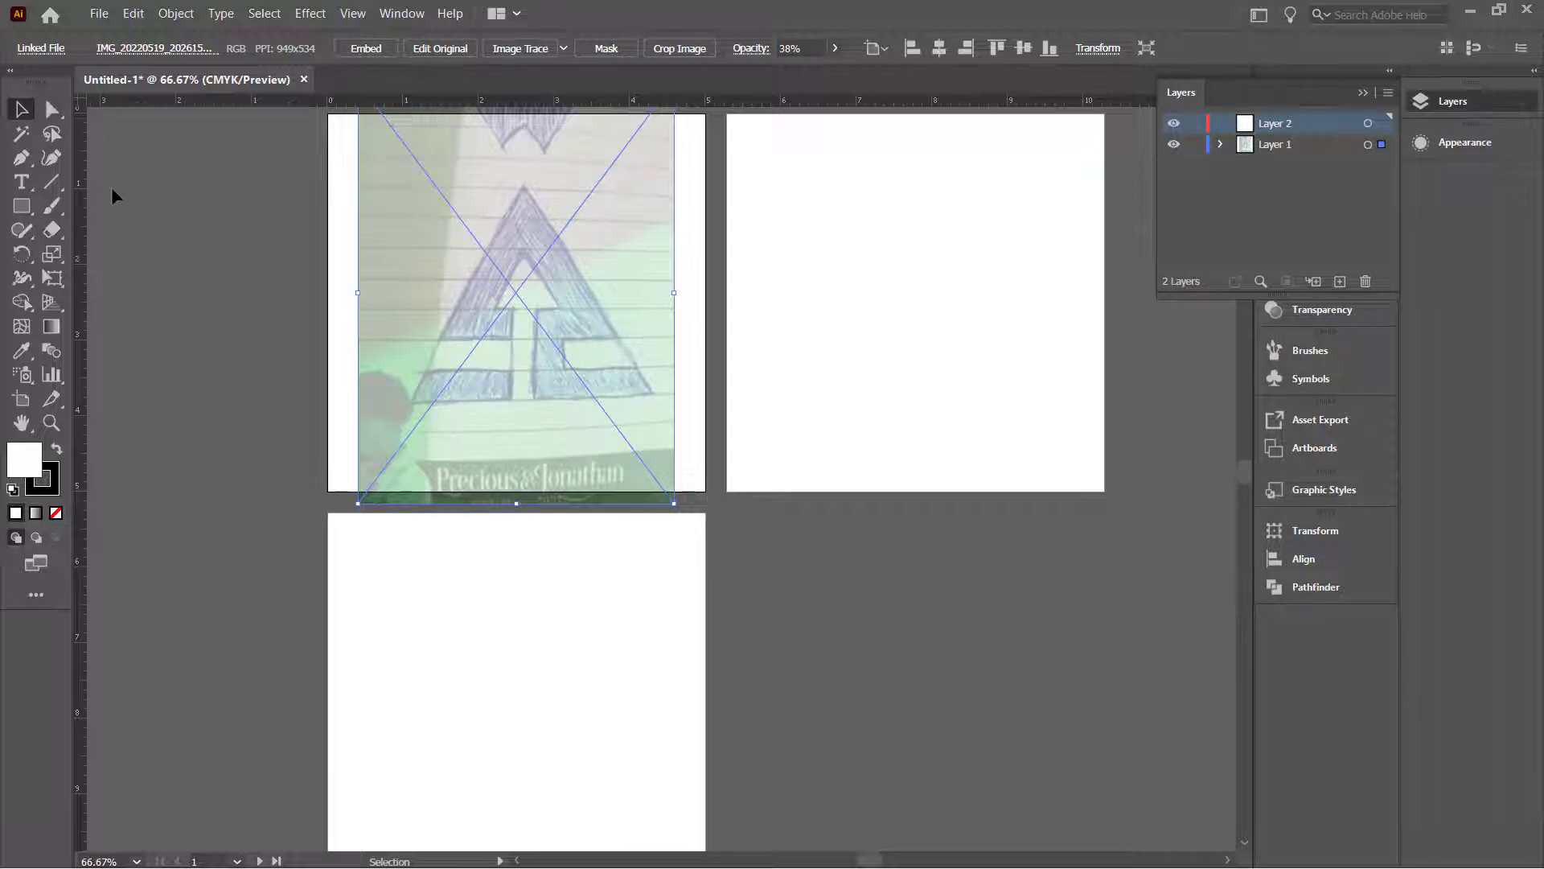
{"action": "left_click", "coordinate": [51, 182]}
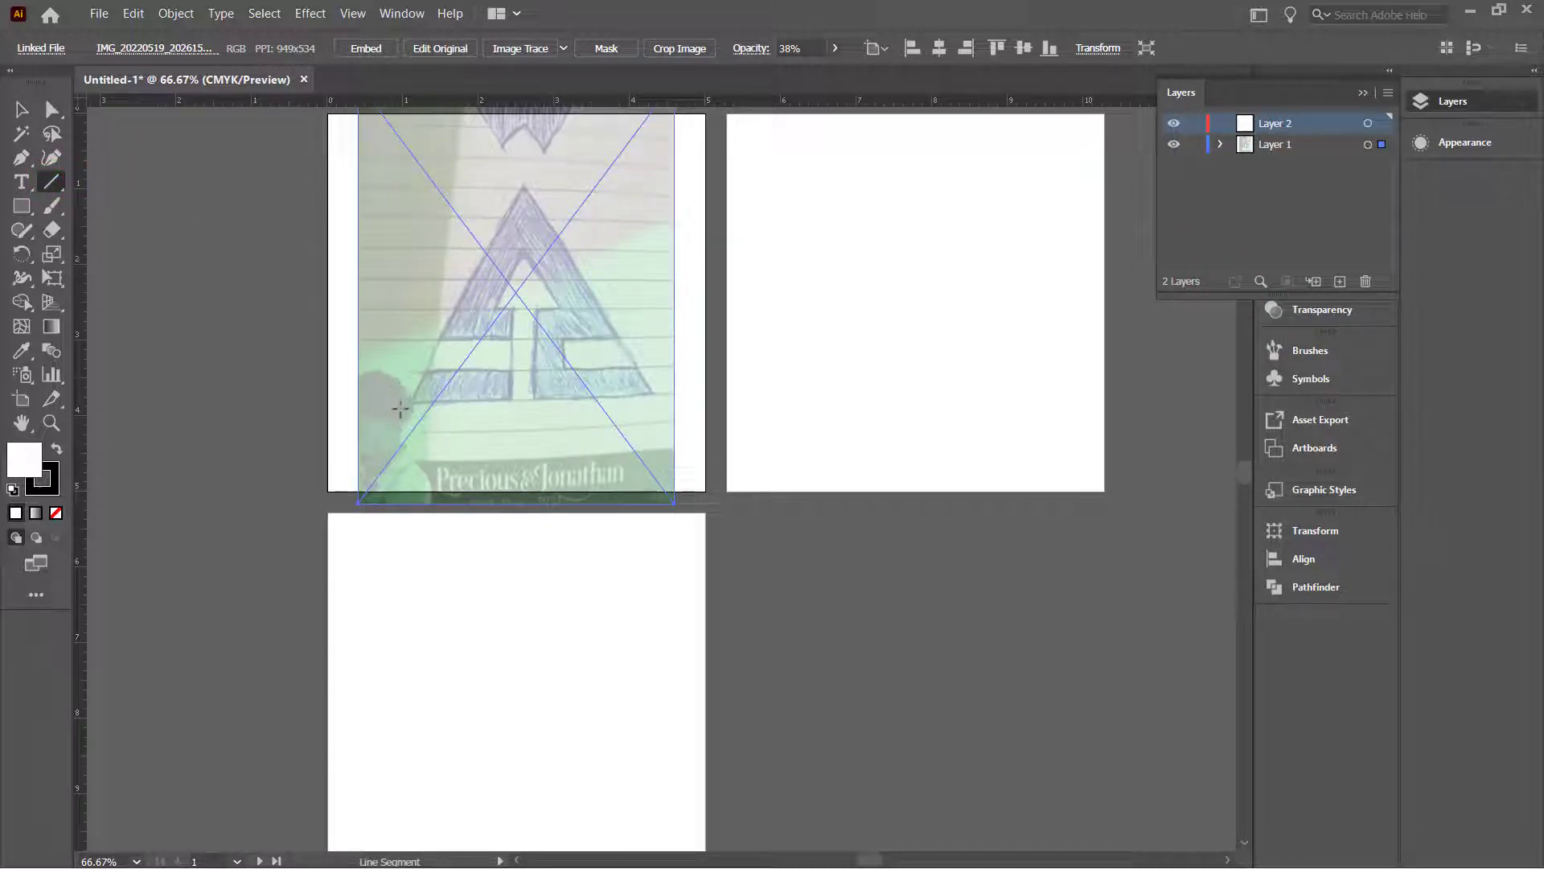
Step: Draw a horizontal line across the triangle and extend its left end further left
{"action": "left_click_drag", "start_coordinate": [393, 403], "coordinate": [673, 404]}
{"action": "scroll", "coordinate": [527, 383], "scroll_direction": "up", "scroll_amount": 3}
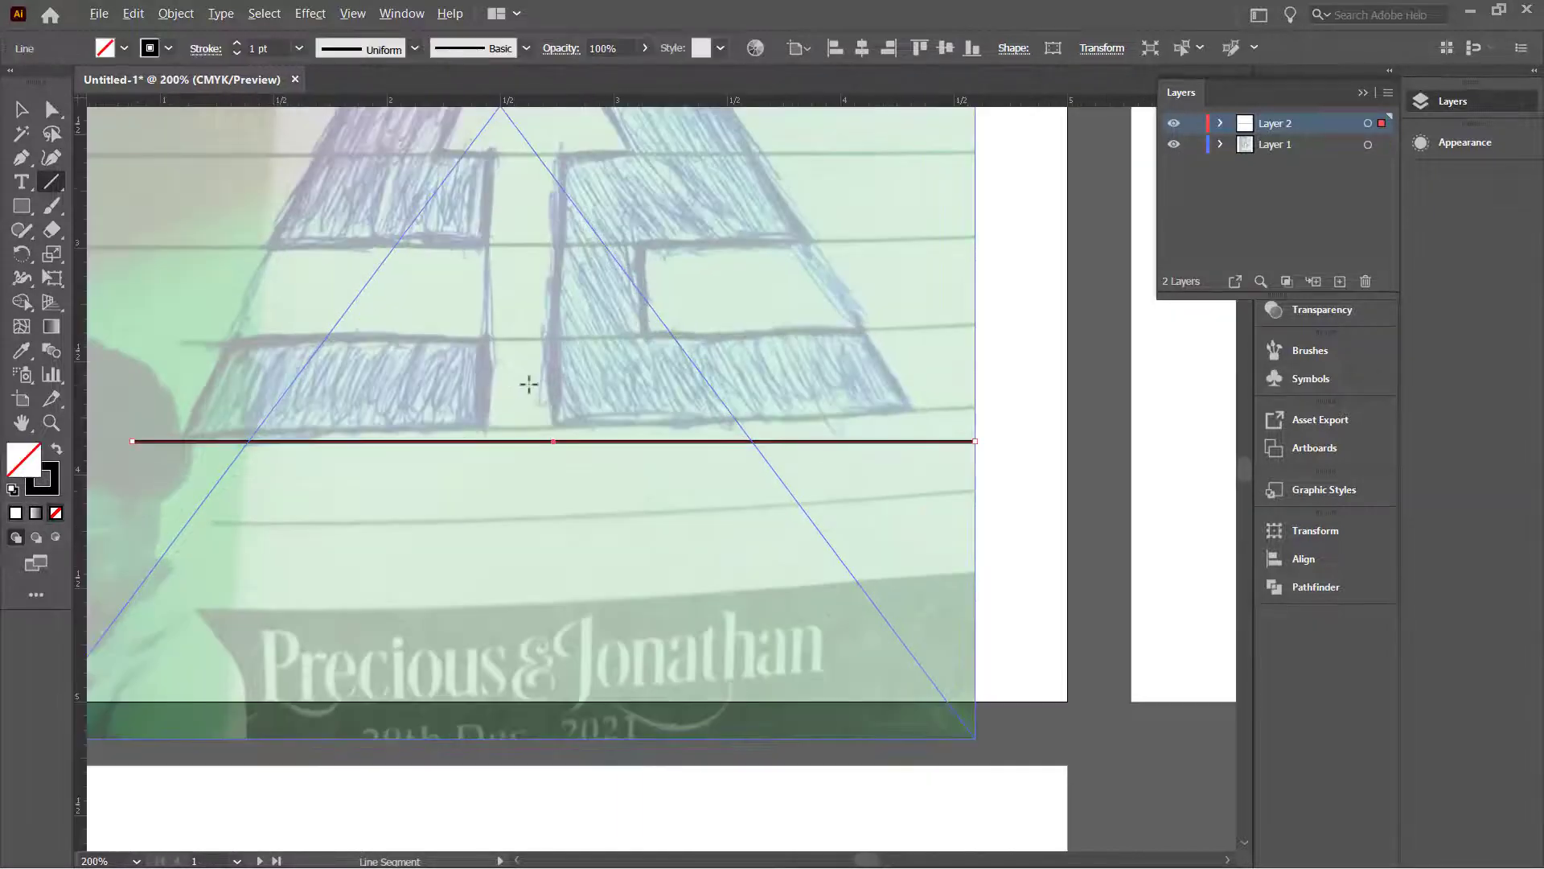
{"action": "key", "text": "ctrl+a"}
{"action": "left_click", "coordinate": [21, 108]}
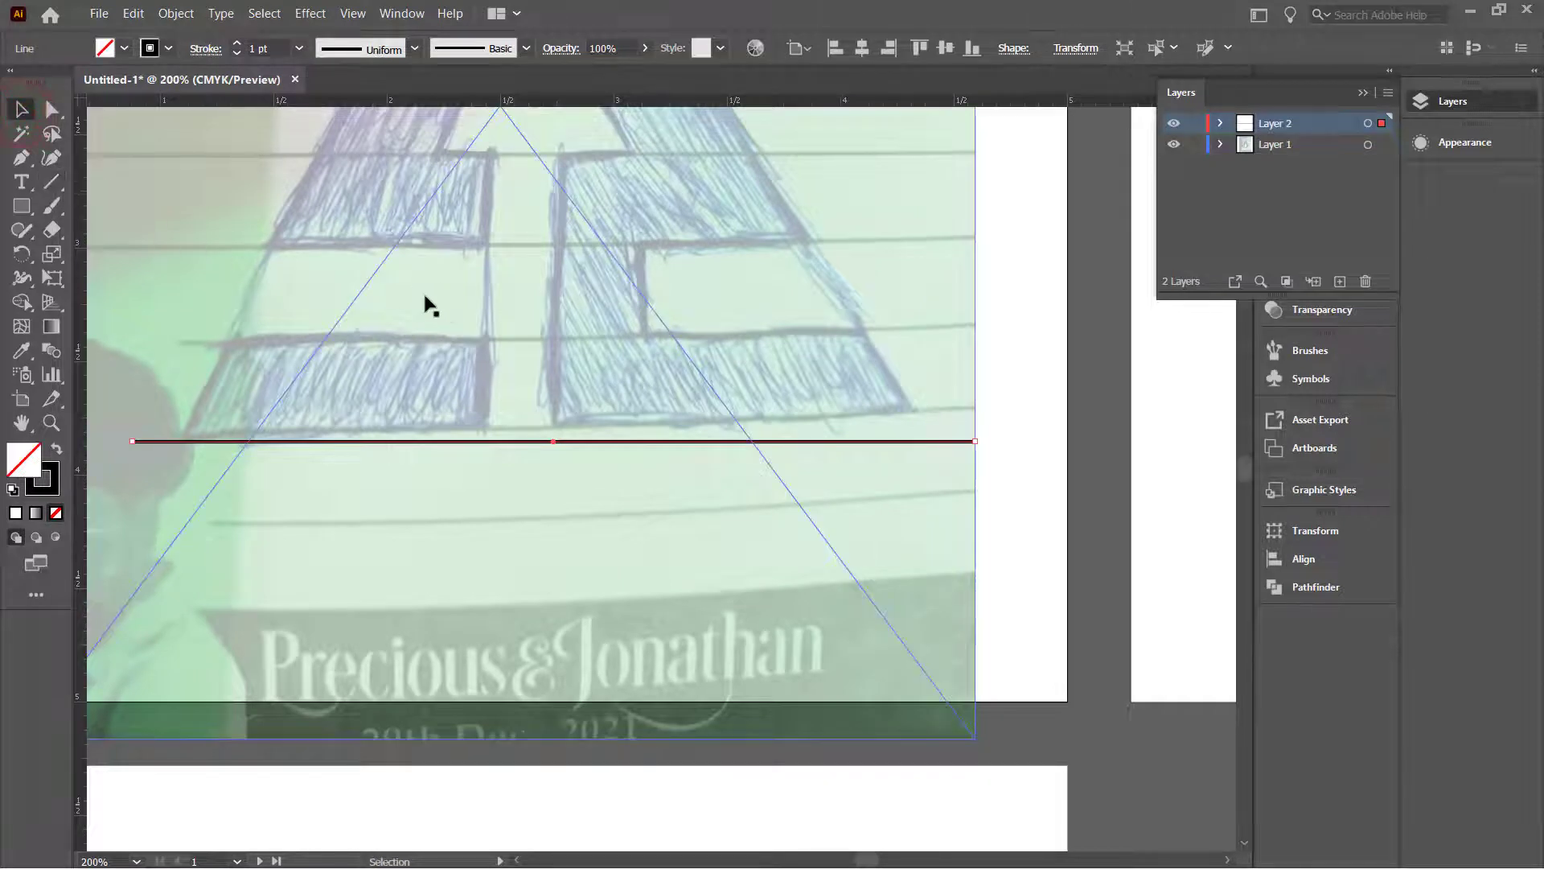
{"action": "scroll", "coordinate": [431, 310], "scroll_direction": "down", "scroll_amount": 2}
{"action": "scroll", "coordinate": [433, 356], "scroll_direction": "down", "scroll_amount": 1}
{"action": "scroll", "coordinate": [275, 361], "scroll_direction": "up", "scroll_amount": 1}
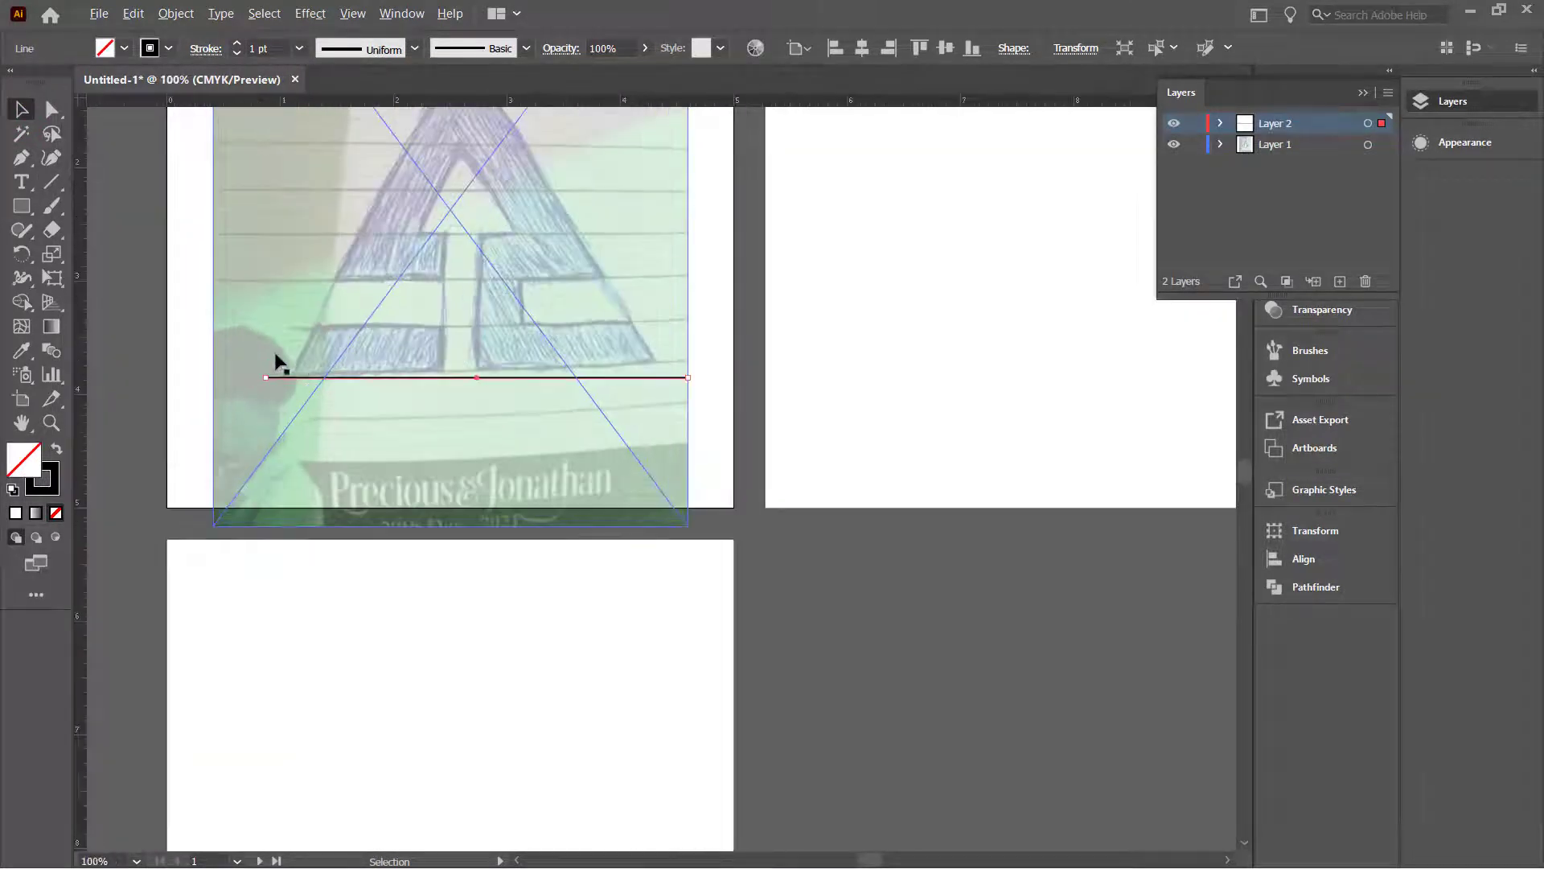
{"action": "left_click", "coordinate": [265, 374]}
{"action": "left_click_drag", "start_coordinate": [263, 373], "coordinate": [236, 376]}
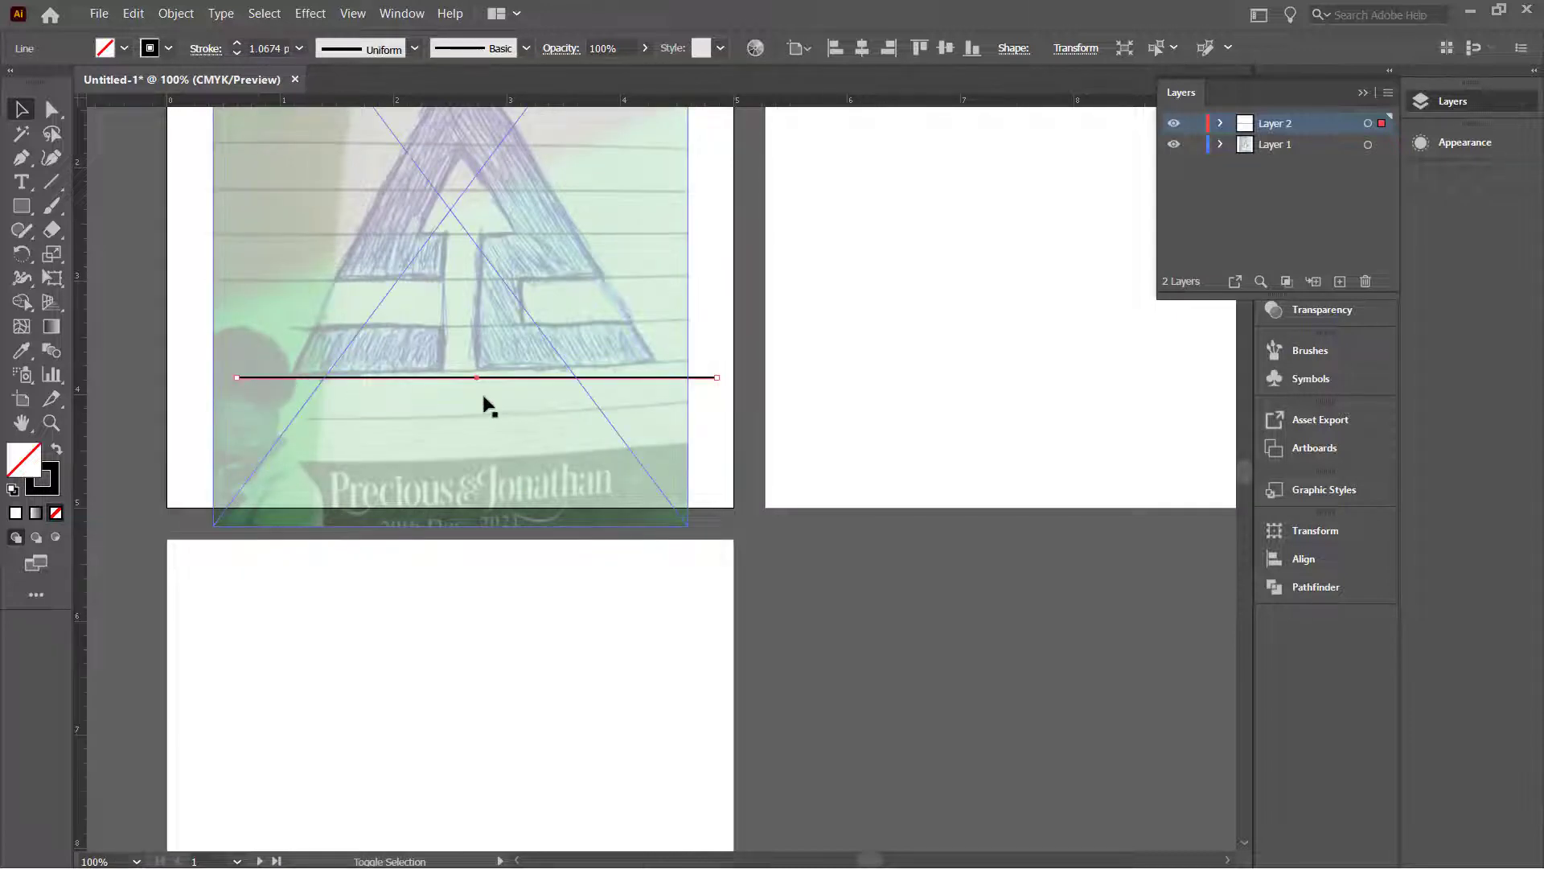
Step: Alt-drag a copy of the line upward, then repeat it twice with Ctrl+D
{"action": "scroll", "coordinate": [499, 368], "scroll_direction": "up", "scroll_amount": 1}
{"action": "left_click_drag", "start_coordinate": [480, 416], "coordinate": [482, 371]}
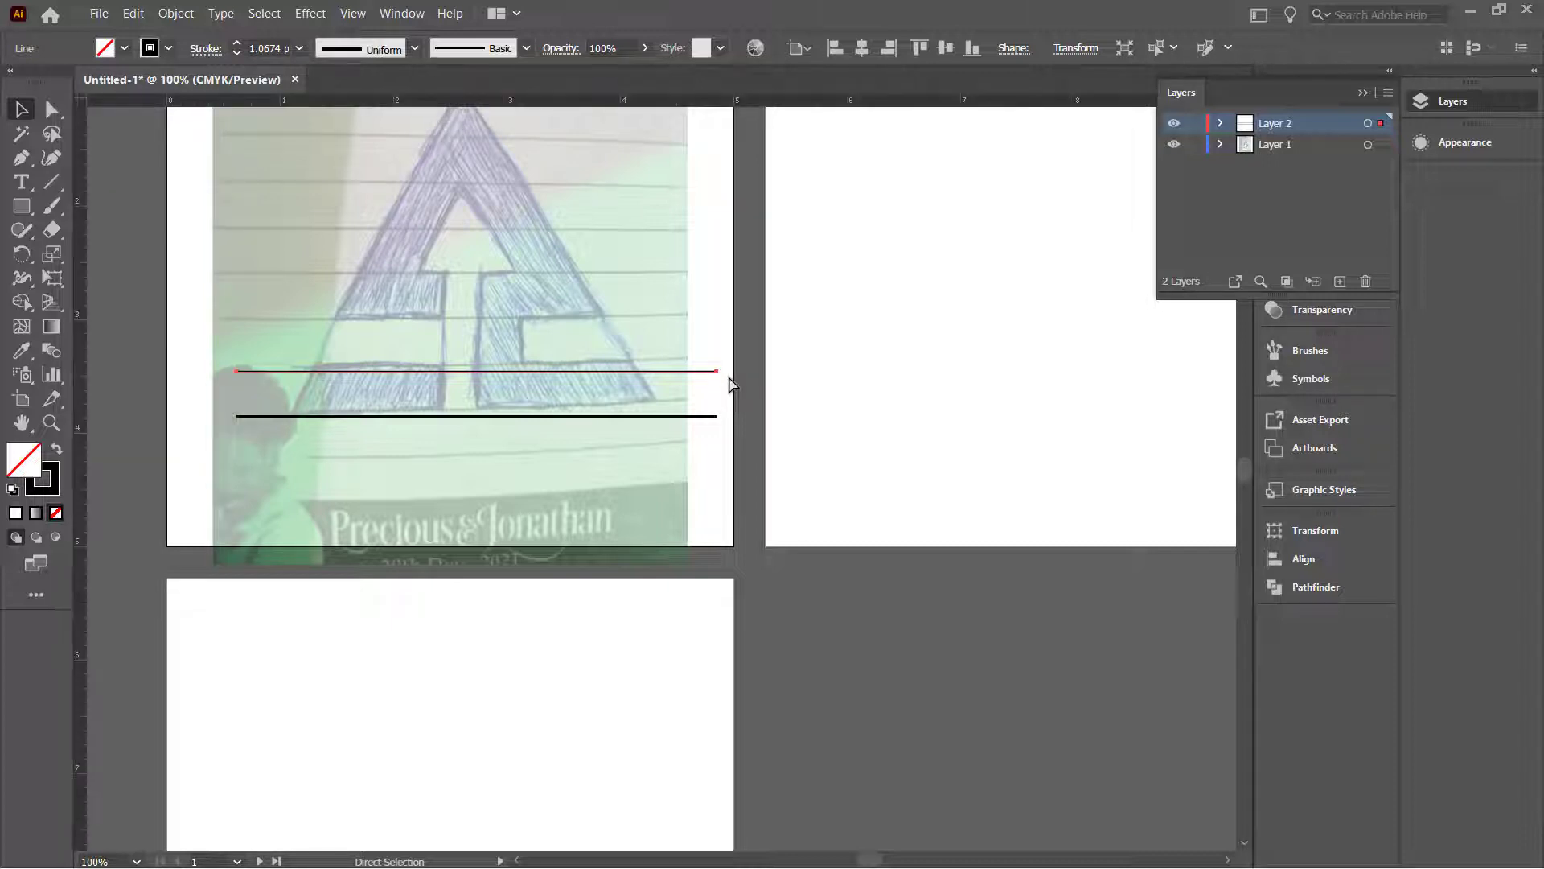
{"action": "key", "text": "ctrl+d"}
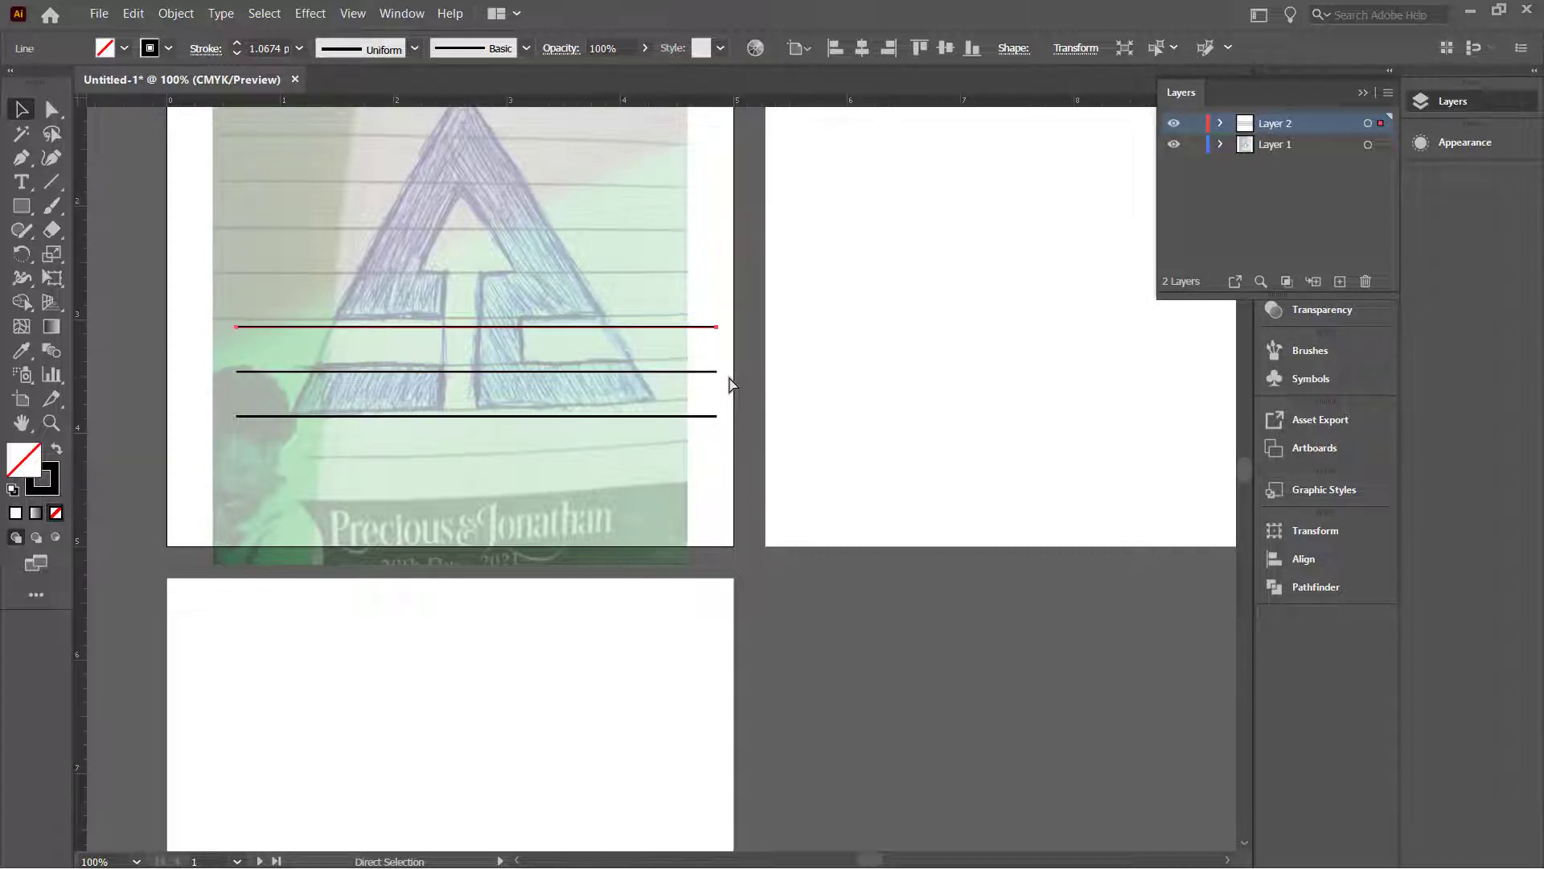
{"action": "key", "text": "ctrl+d"}
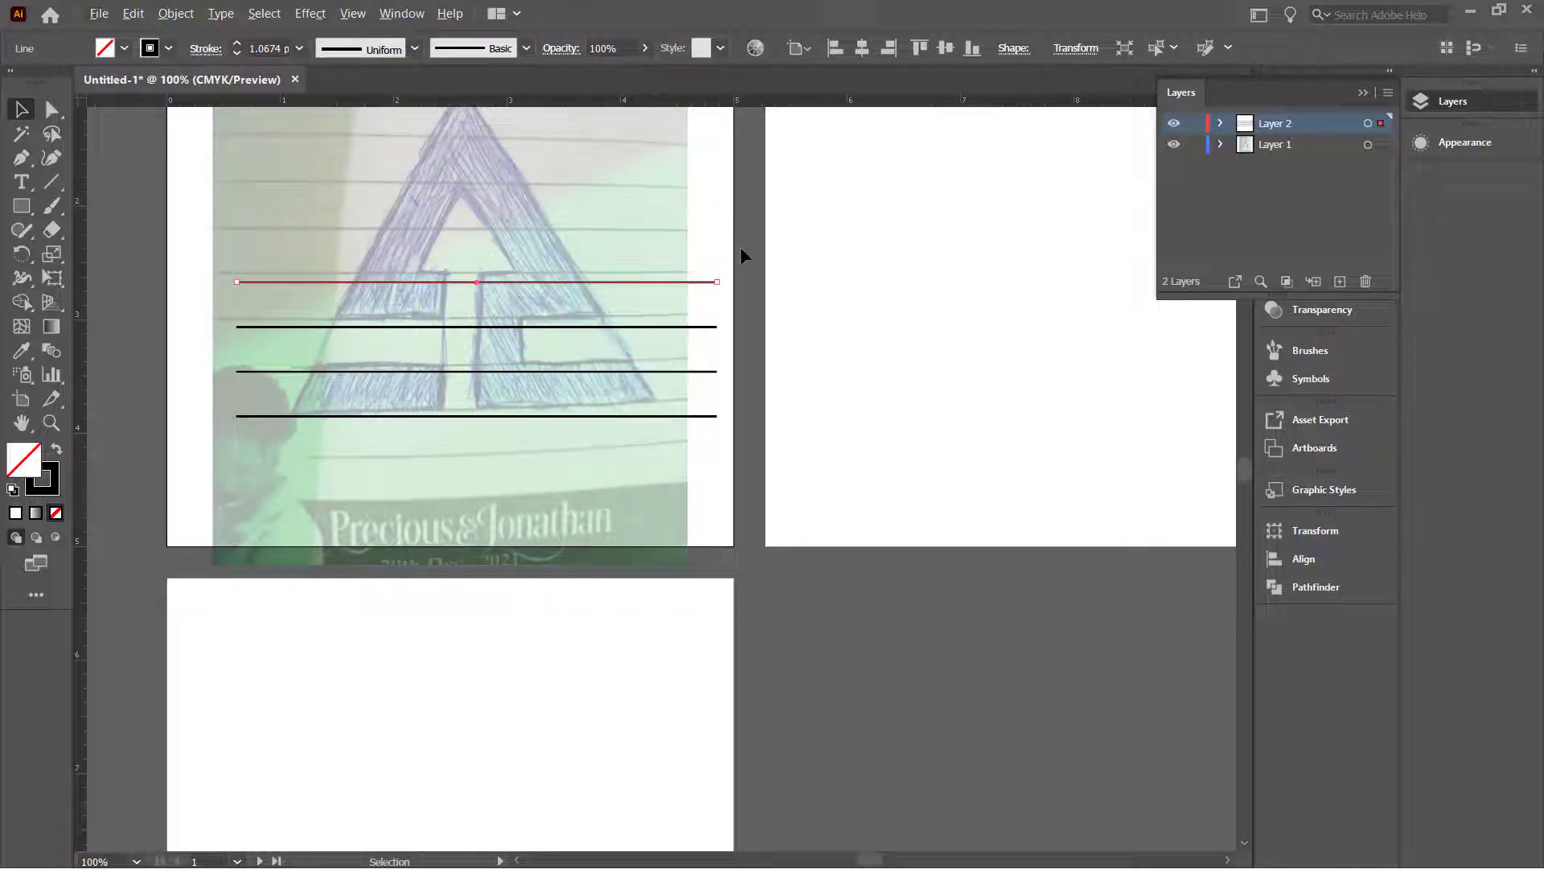
Step: Lock Layer 1 and rotate a copy of the four horizontal lines to vertical
{"action": "left_click", "coordinate": [1194, 145]}
{"action": "left_click_drag", "start_coordinate": [740, 257], "coordinate": [665, 463]}
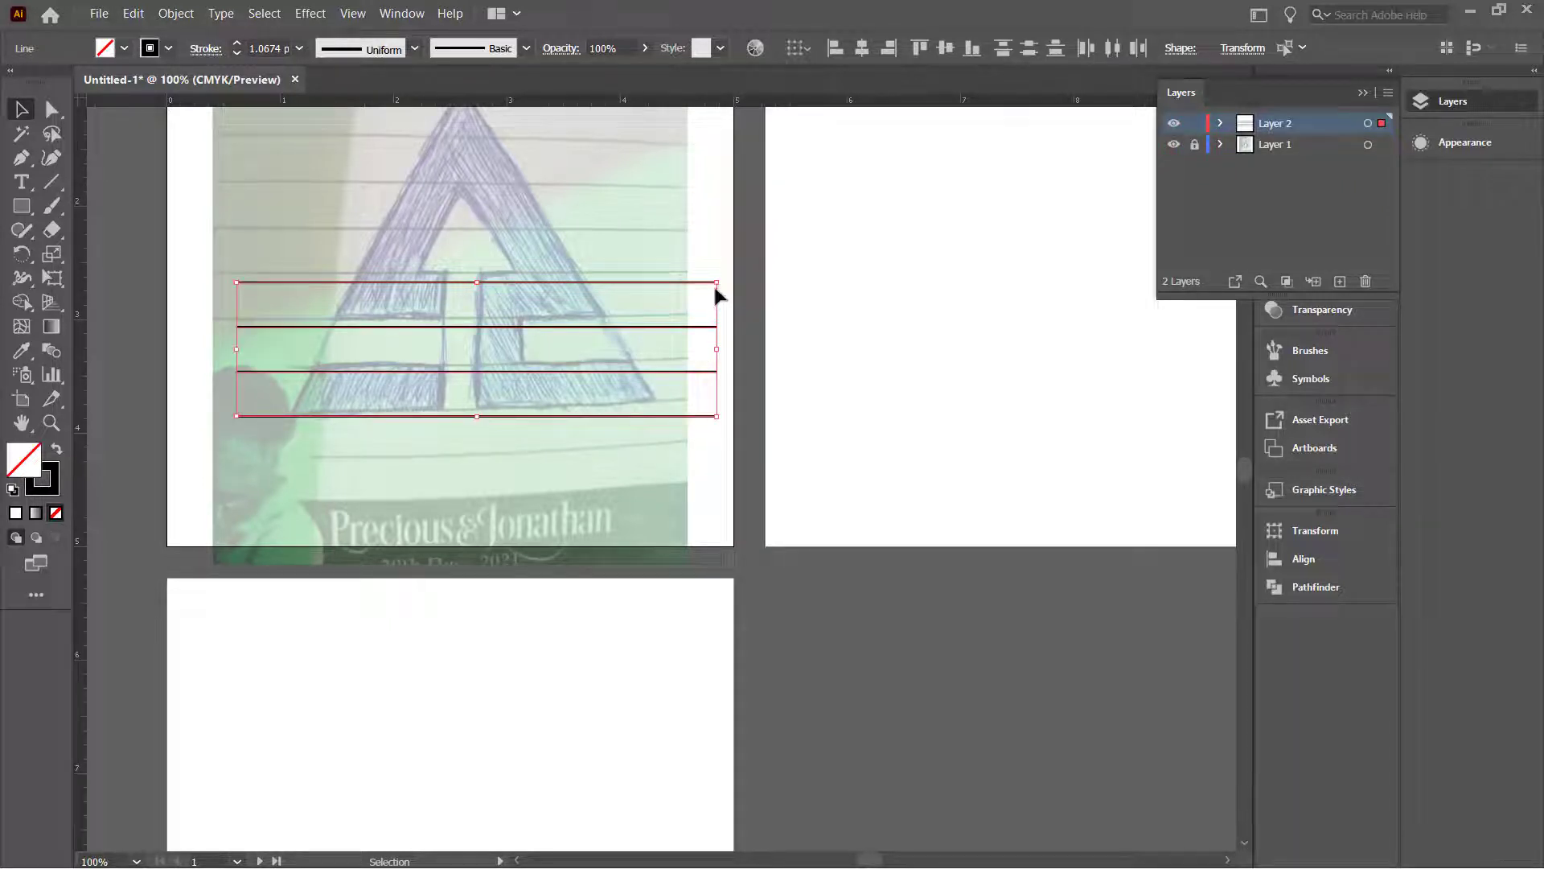
{"action": "key", "text": "a"}
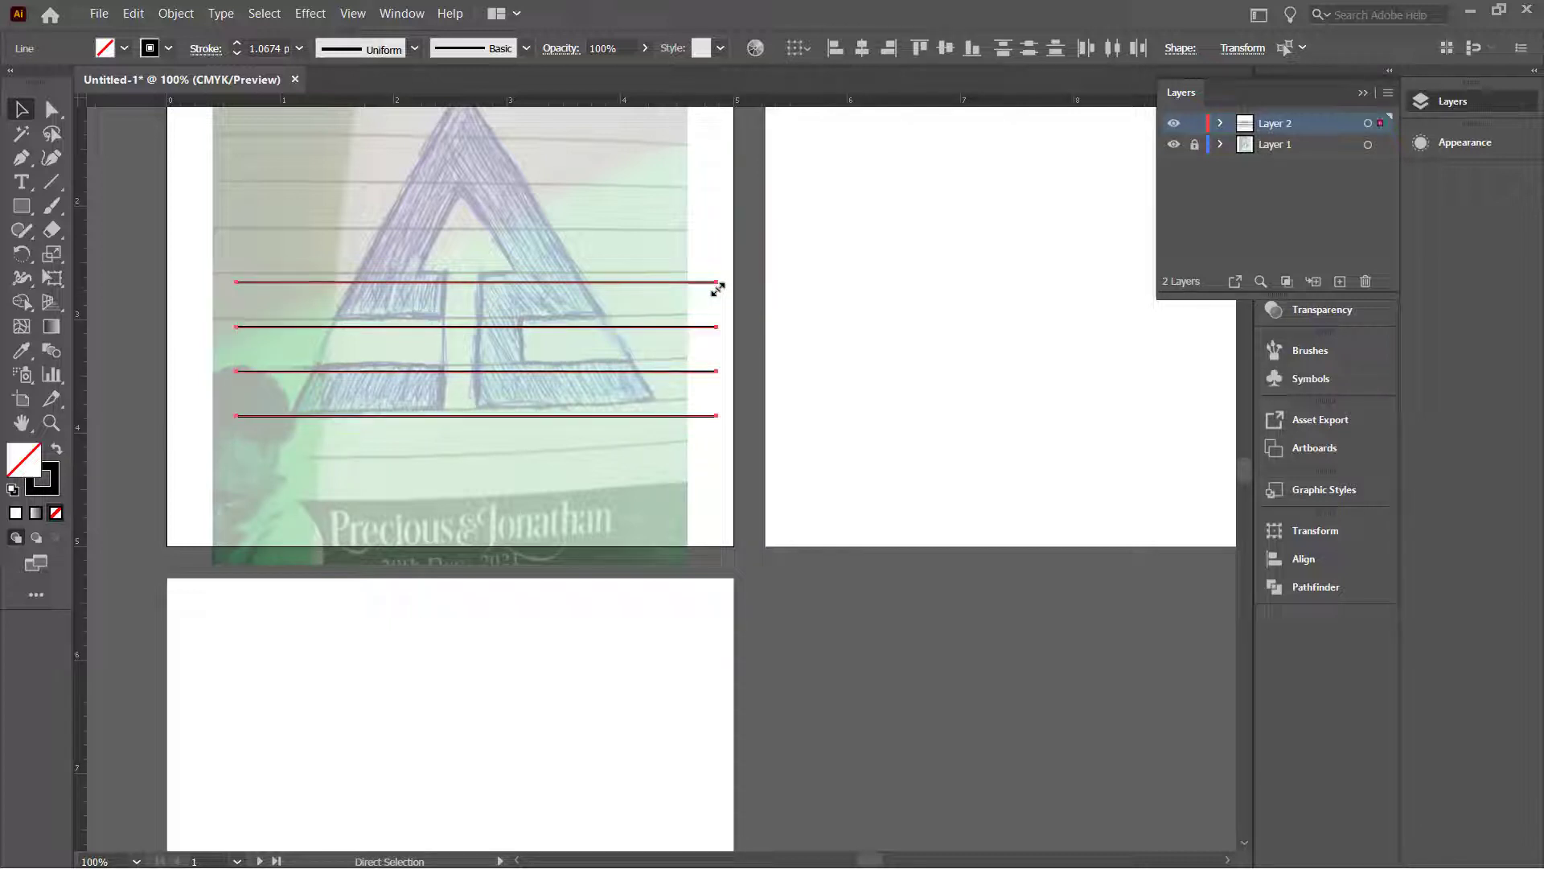
{"action": "key", "text": "v"}
{"action": "left_click_drag", "start_coordinate": [724, 277], "coordinate": [427, 196]}
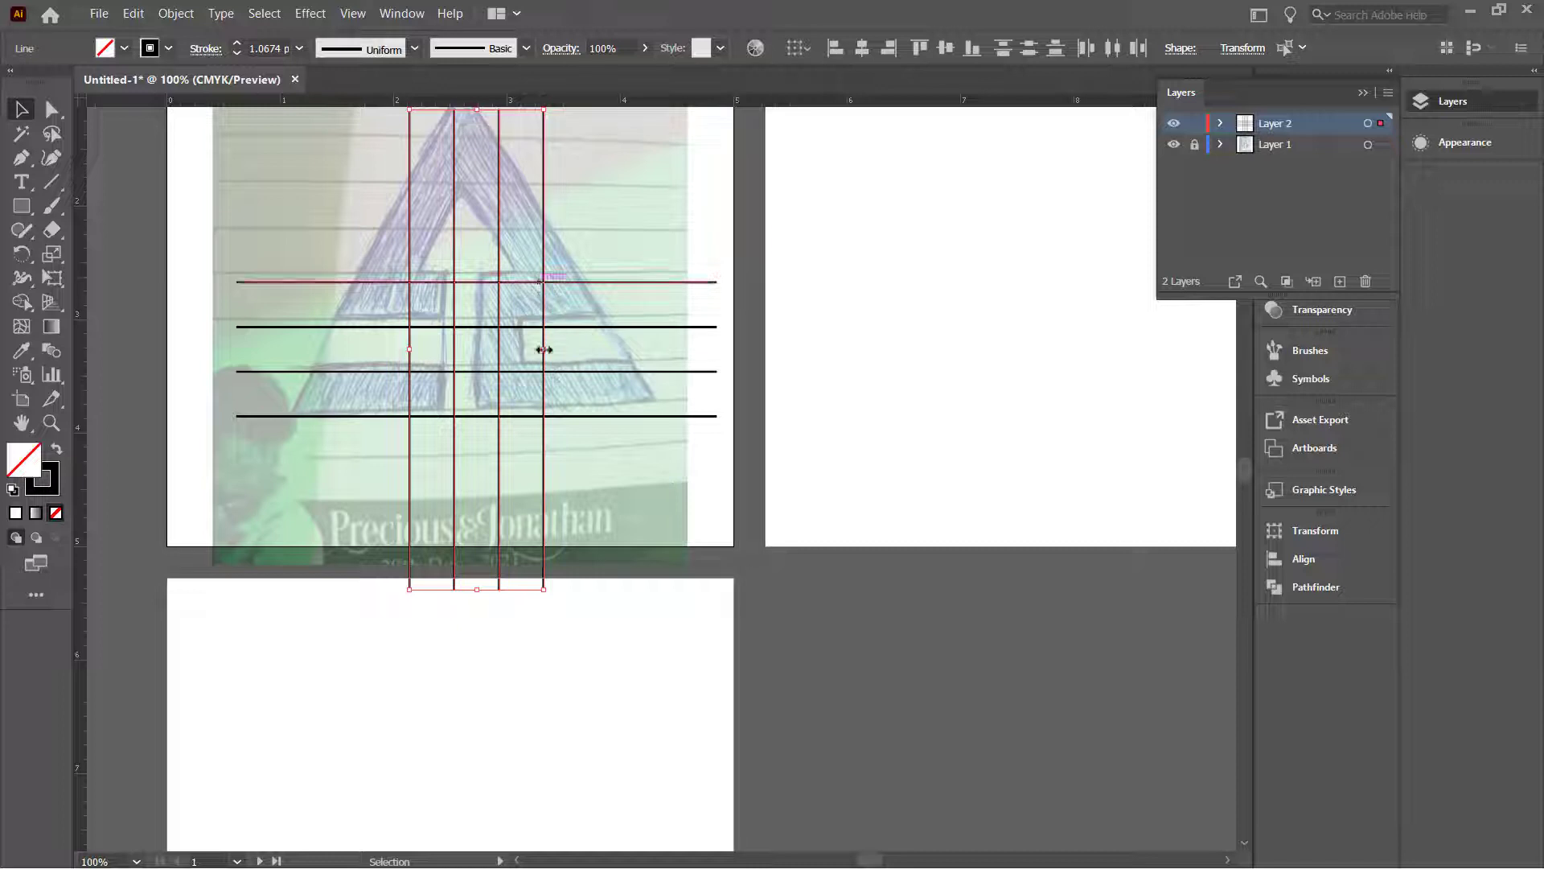
Step: Adjust the spacing between the vertical lines with the bounding box
{"action": "left_click_drag", "start_coordinate": [544, 349], "coordinate": [523, 355]}
{"action": "key", "text": "ctrl+z"}
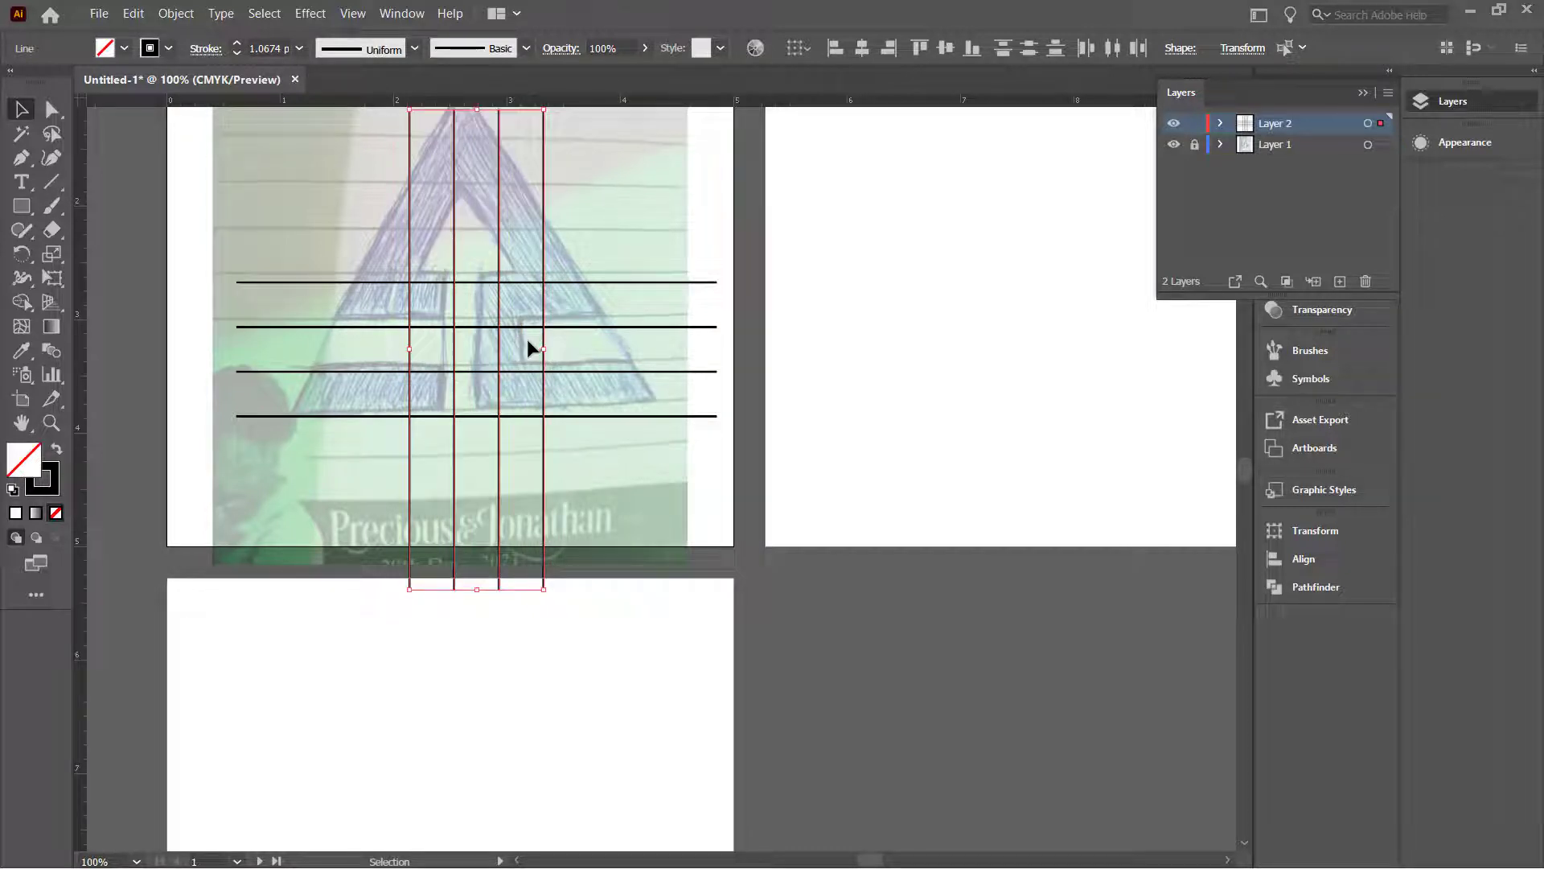
{"action": "scroll", "coordinate": [528, 347], "scroll_direction": "down", "scroll_amount": 1}
{"action": "scroll", "coordinate": [523, 335], "scroll_direction": "up", "scroll_amount": 1}
{"action": "scroll", "coordinate": [519, 325], "scroll_direction": "up", "scroll_amount": 1}
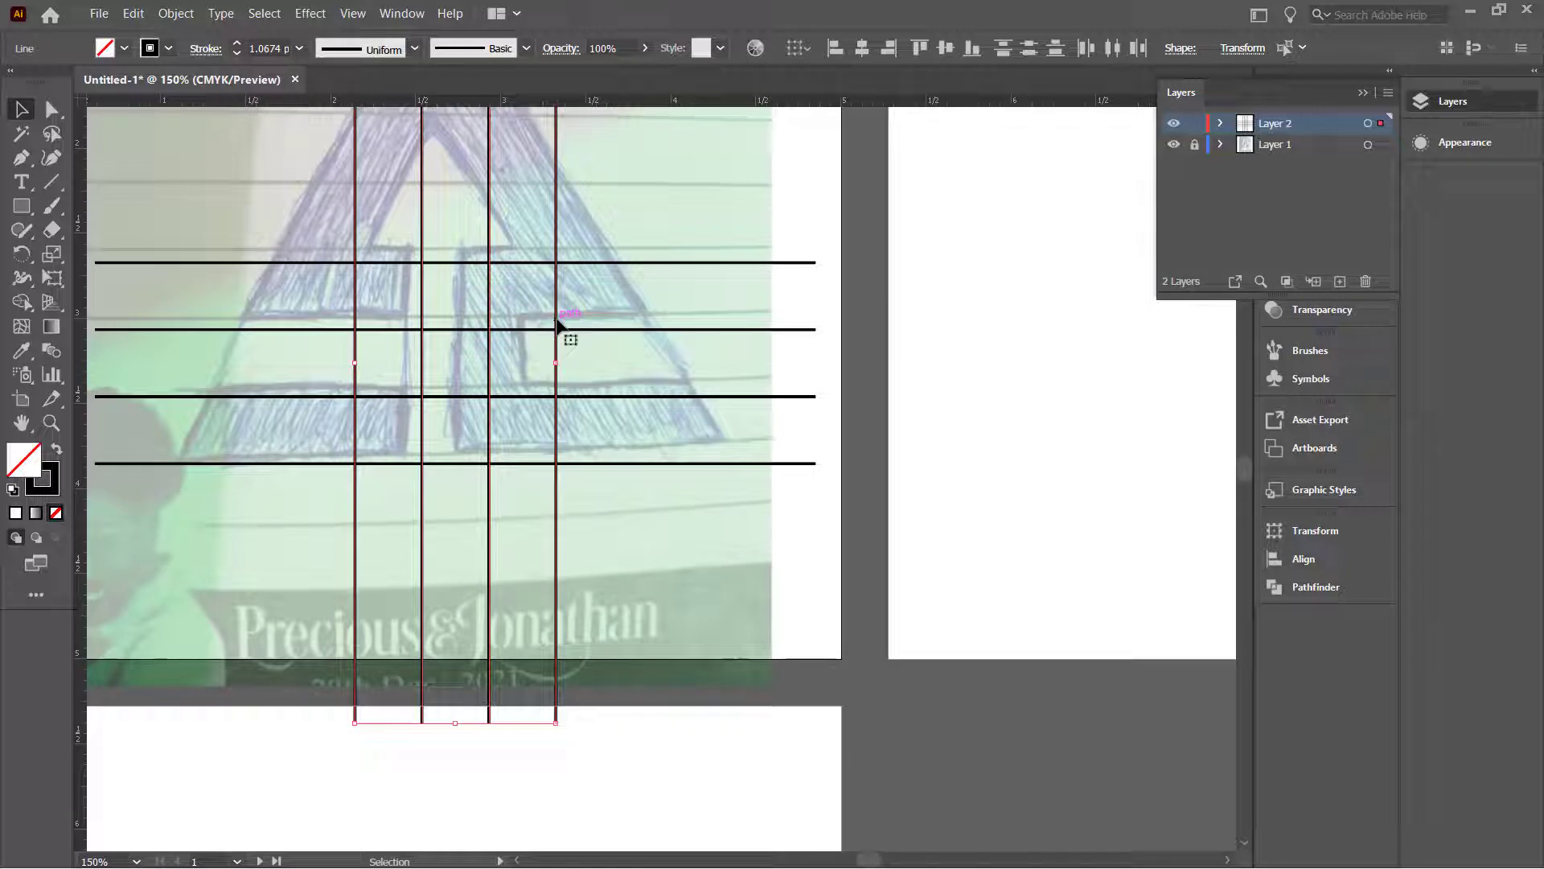
{"action": "scroll", "coordinate": [556, 325], "scroll_direction": "down", "scroll_amount": 2}
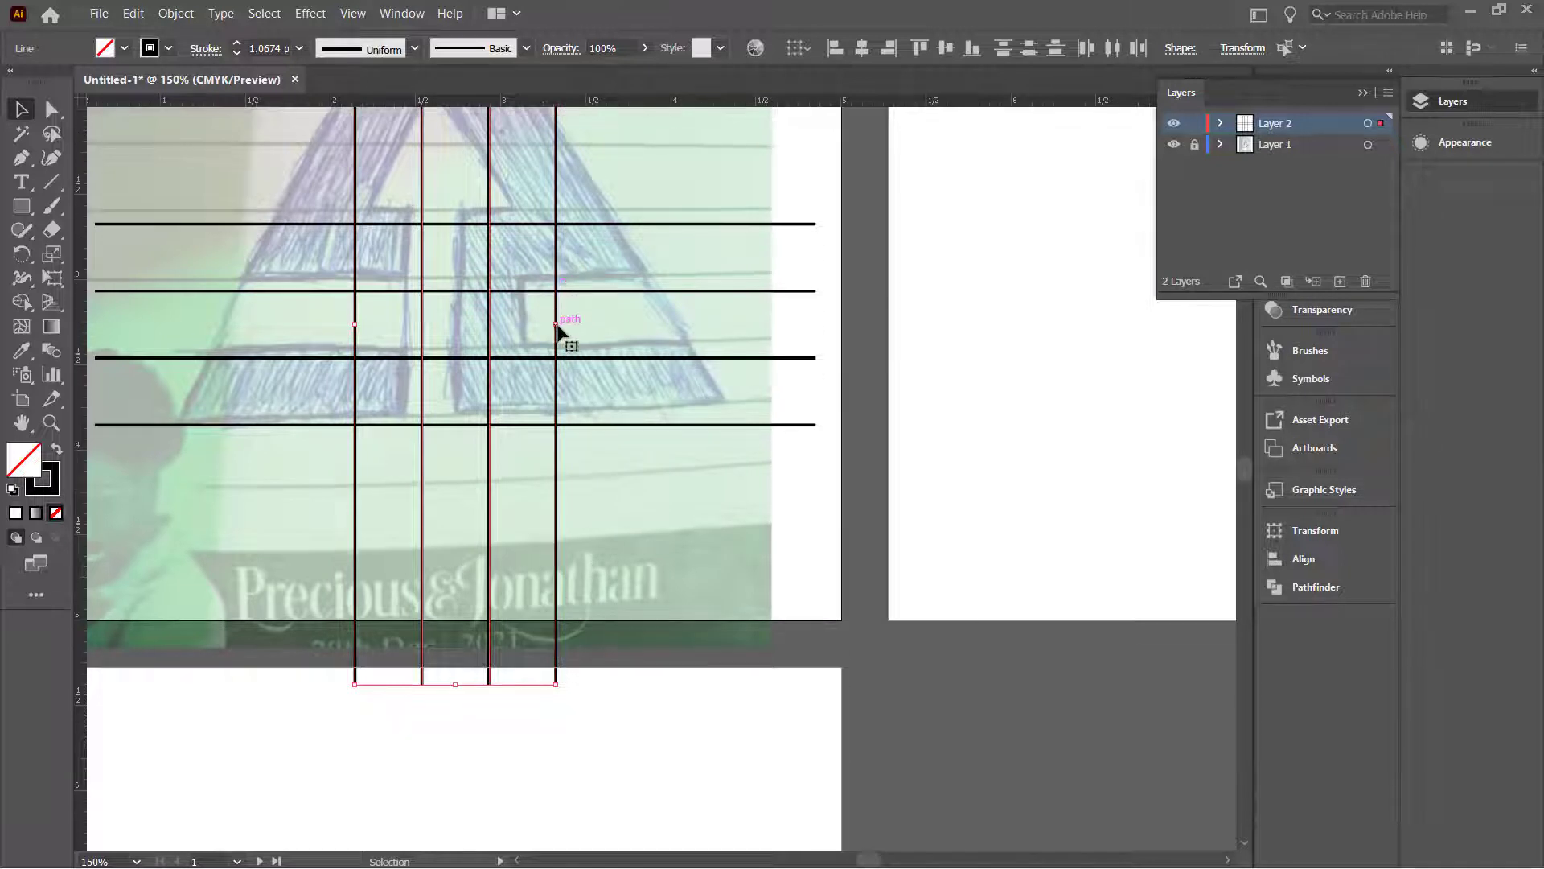
{"action": "scroll", "coordinate": [558, 325], "scroll_direction": "down", "scroll_amount": 1}
{"action": "scroll", "coordinate": [559, 326], "scroll_direction": "down", "scroll_amount": 2}
{"action": "scroll", "coordinate": [524, 263], "scroll_direction": "up", "scroll_amount": 3}
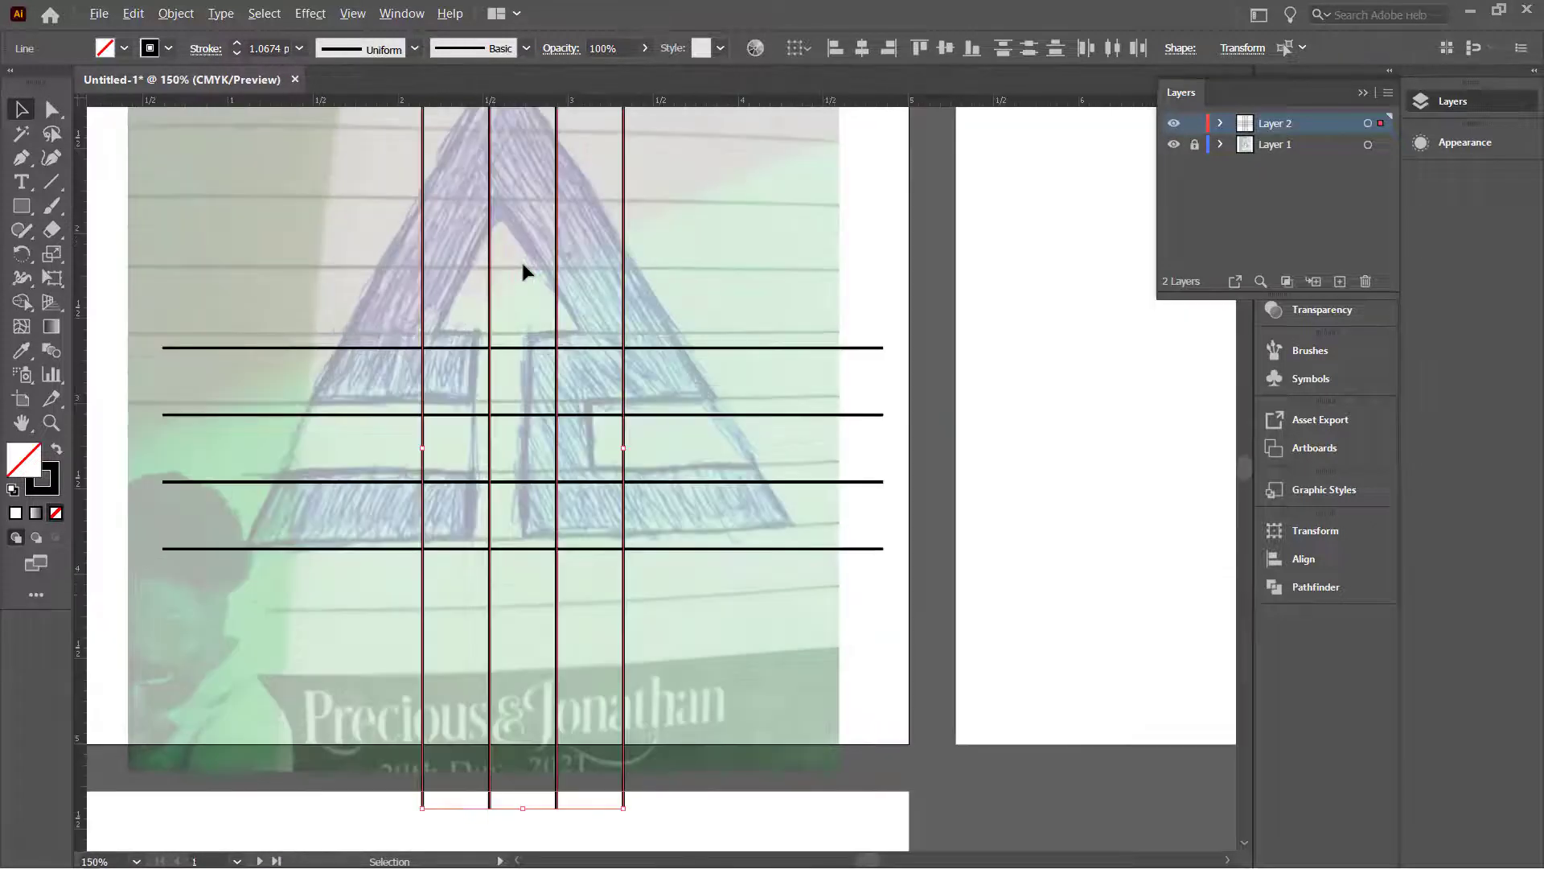
{"action": "scroll", "coordinate": [523, 263], "scroll_direction": "down", "scroll_amount": 1}
Step: Move the four vertical lines up over the triangle's tip
{"action": "left_click", "coordinate": [703, 241]}
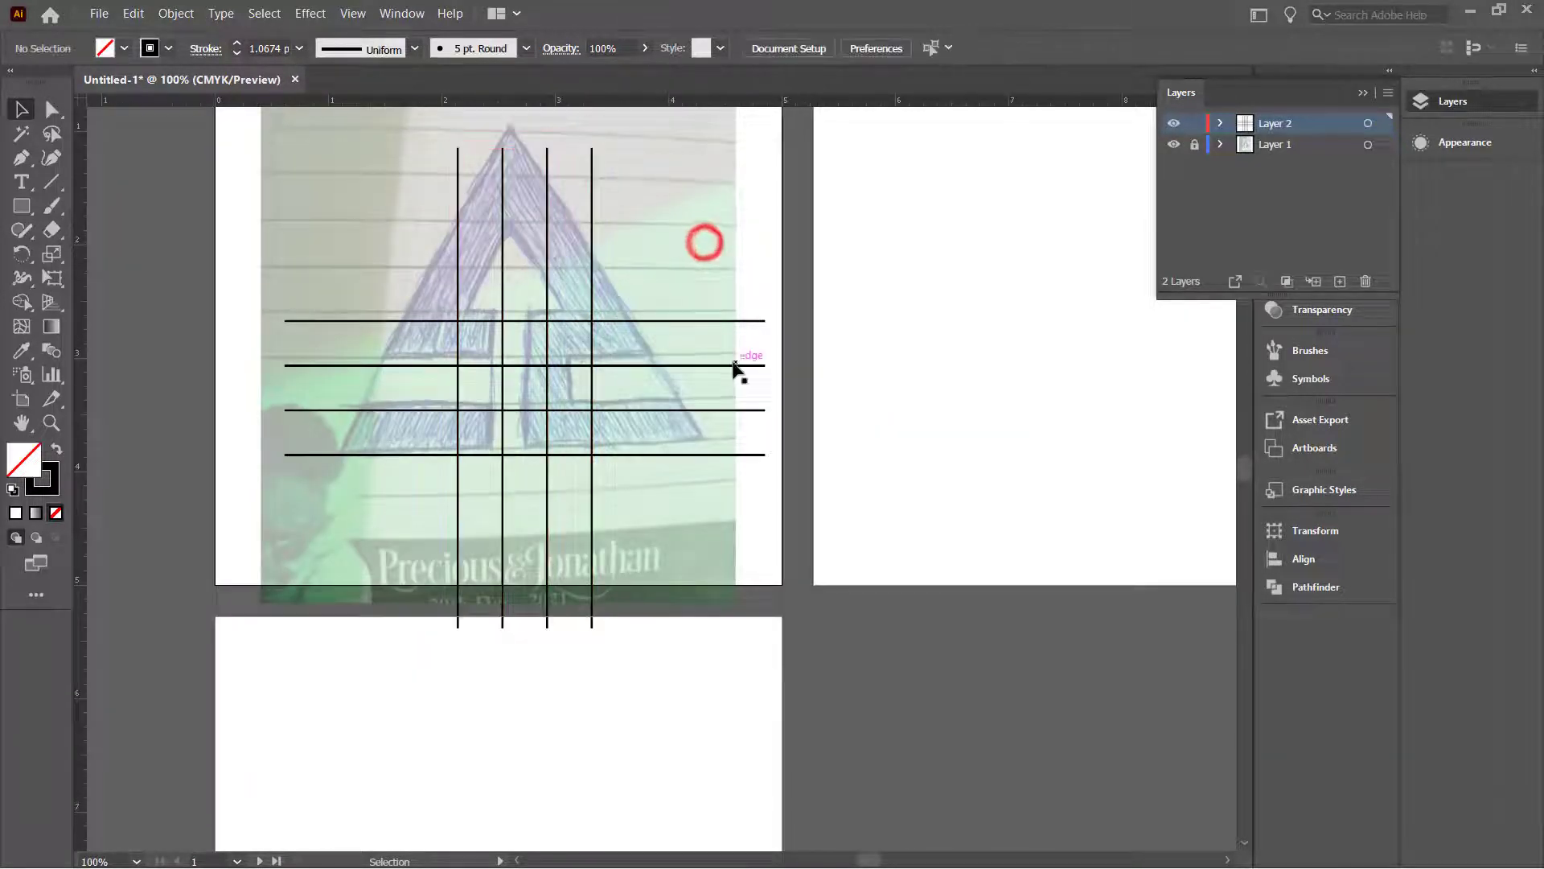
{"action": "left_click", "coordinate": [730, 325]}
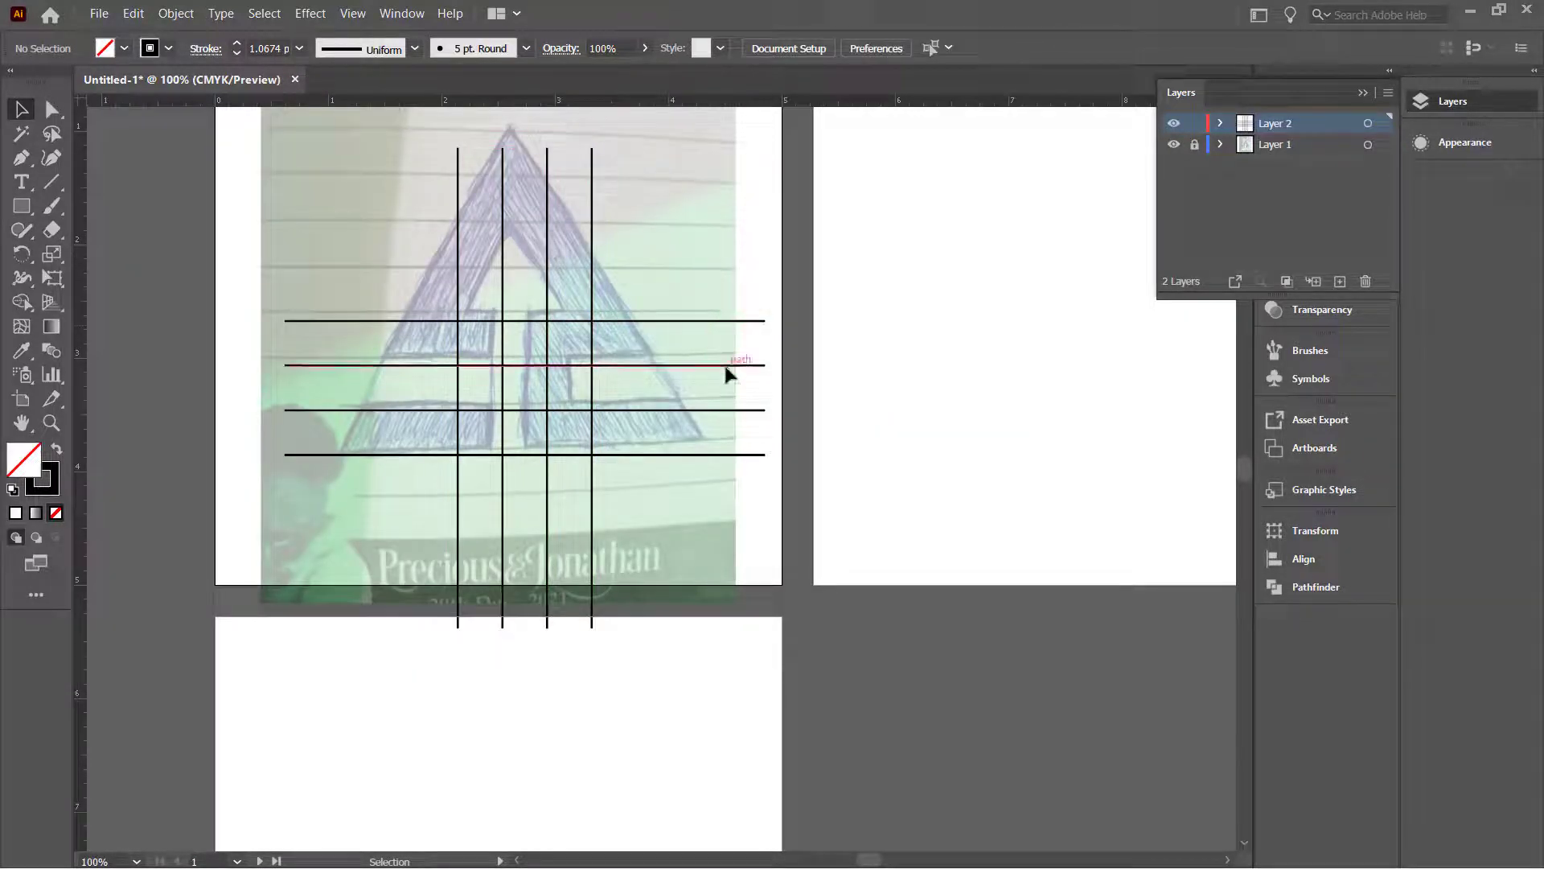
{"action": "left_click", "coordinate": [730, 365]}
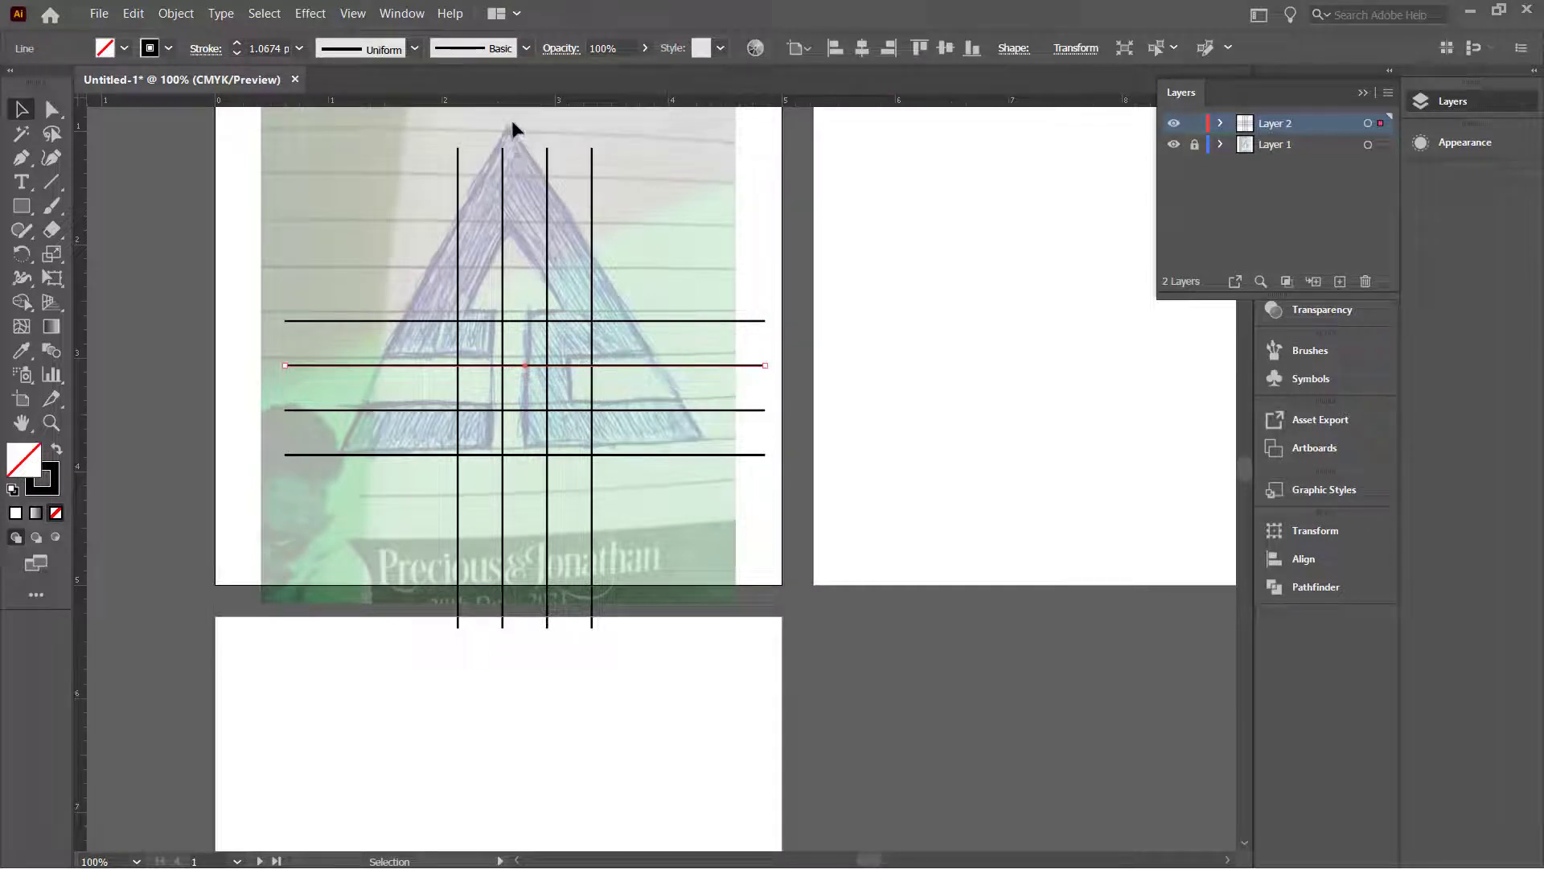
{"action": "left_click_drag", "start_coordinate": [786, 142], "coordinate": [419, 171]}
{"action": "key", "text": "ctrl+minus"}
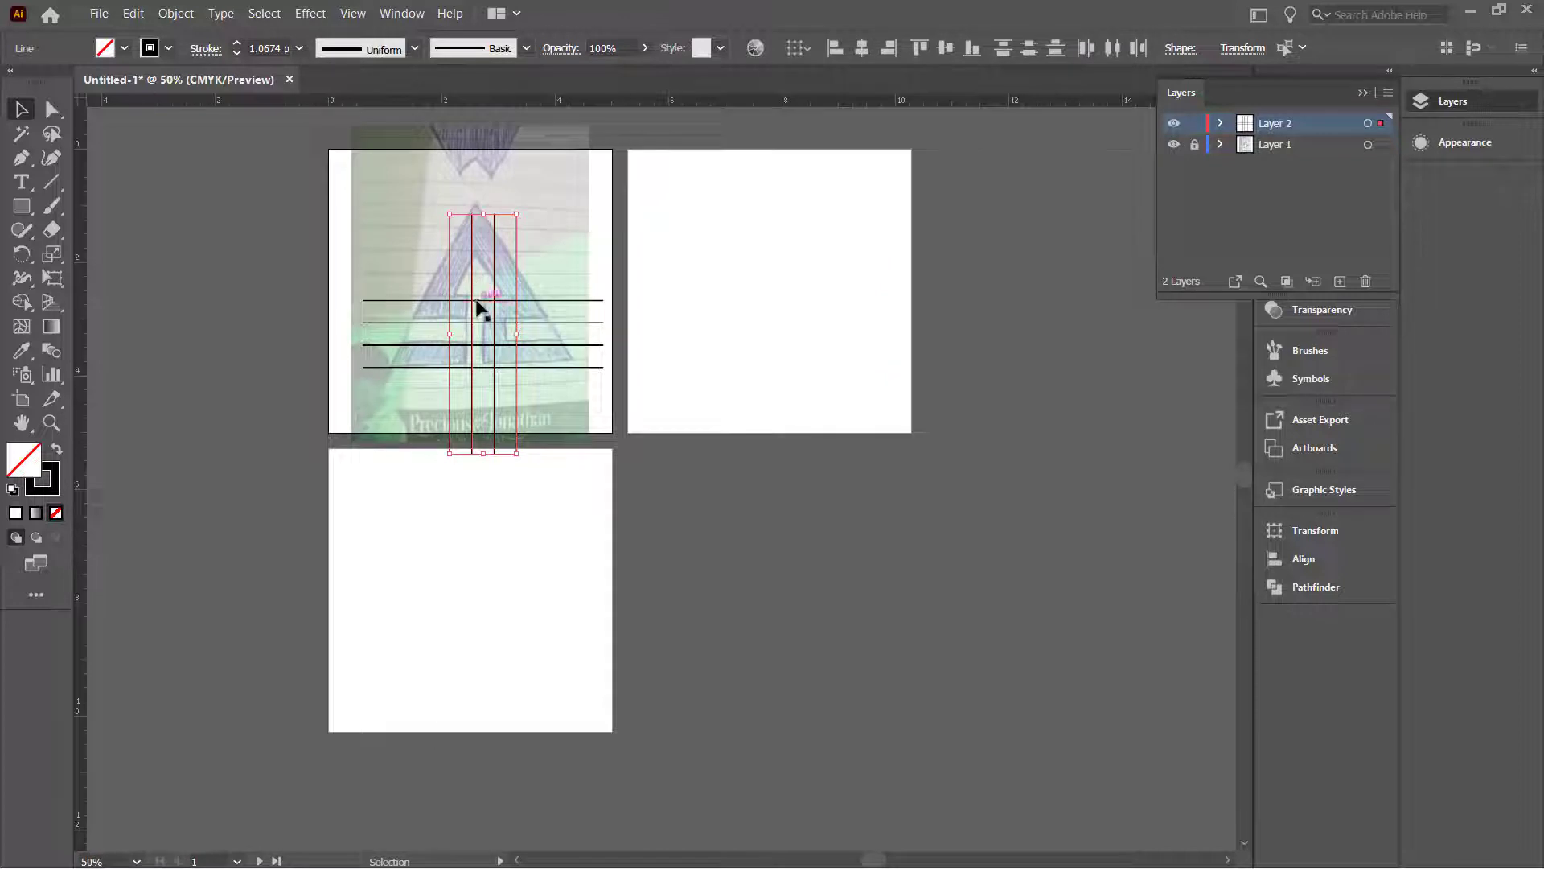
{"action": "left_click_drag", "start_coordinate": [472, 289], "coordinate": [471, 233]}
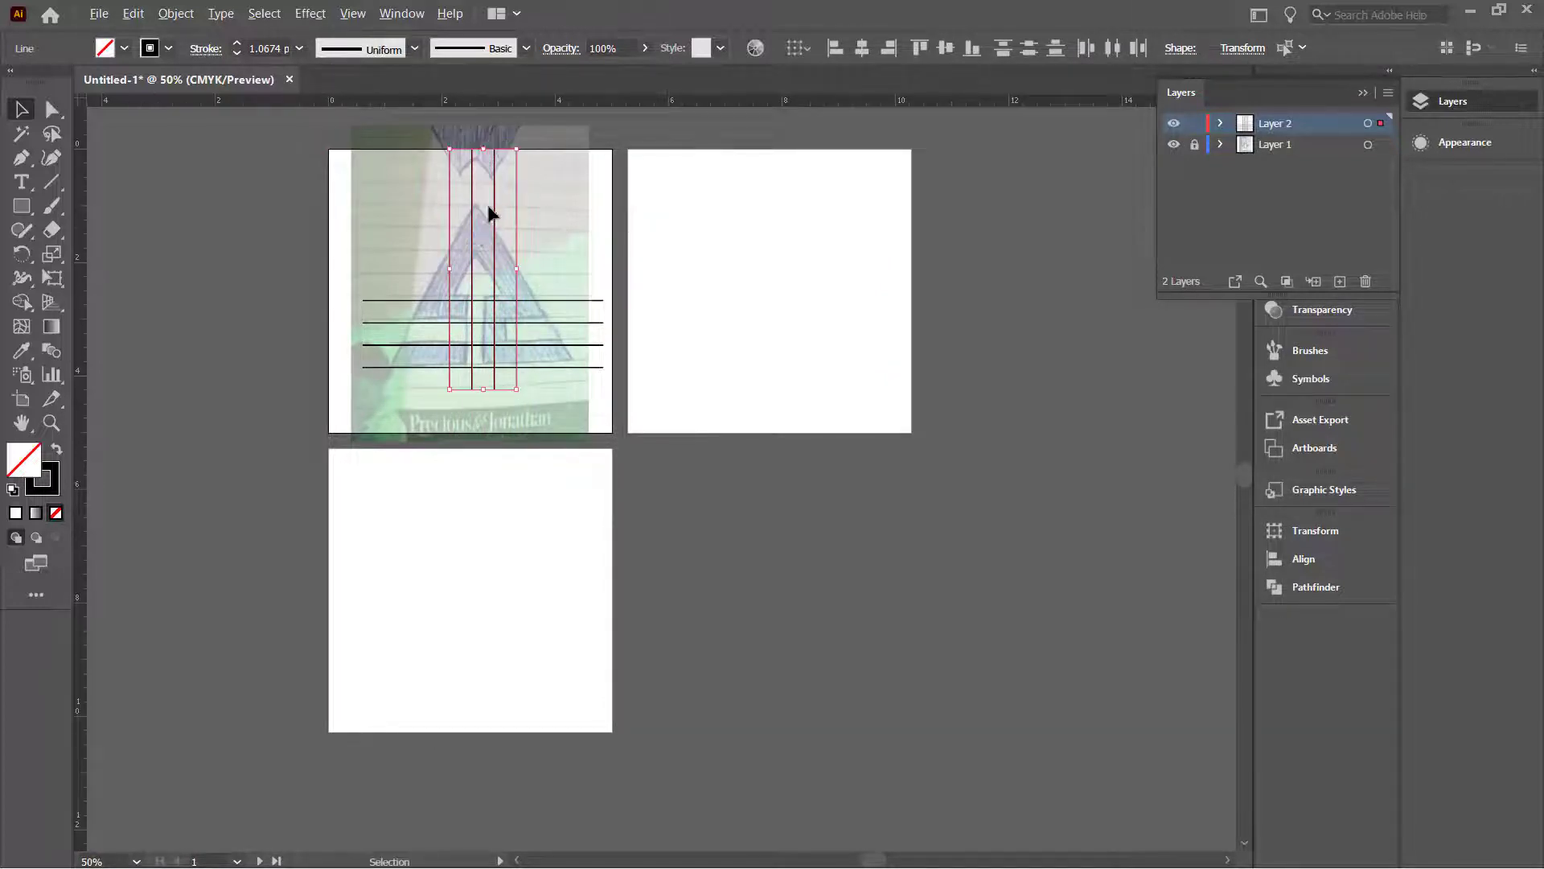
Step: Select the two rightmost vertical lines
{"action": "scroll", "coordinate": [489, 214], "scroll_direction": "up", "scroll_amount": 3, "text": "alt"}
{"action": "scroll", "coordinate": [531, 233], "scroll_direction": "down", "scroll_amount": 1}
{"action": "scroll", "coordinate": [552, 245], "scroll_direction": "down", "scroll_amount": 2, "text": "alt"}
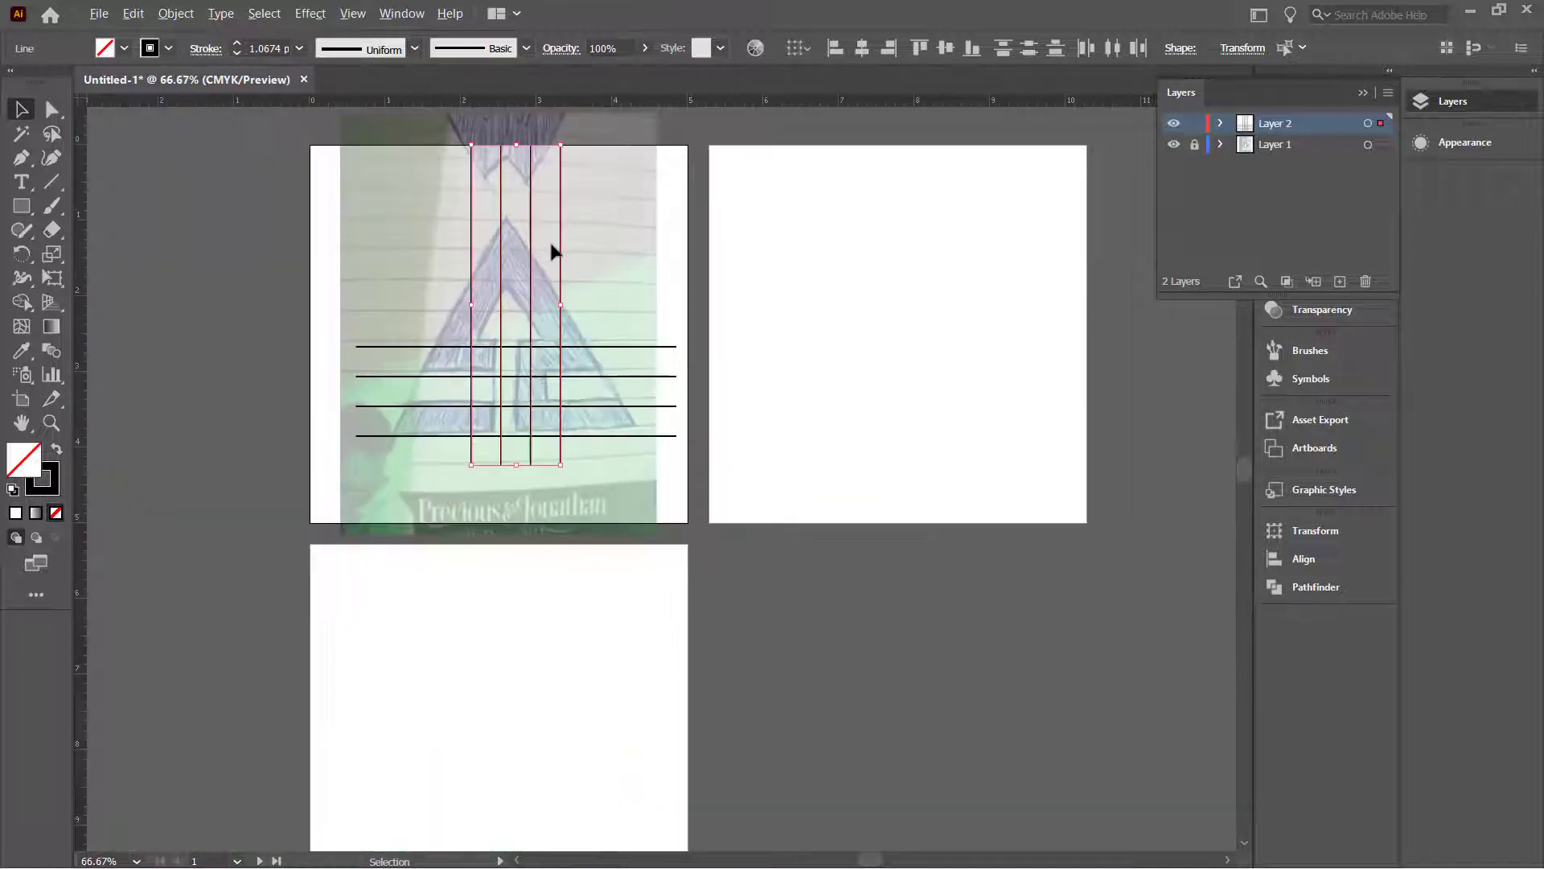
{"action": "left_click", "coordinate": [572, 225]}
{"action": "left_click", "coordinate": [560, 234]}
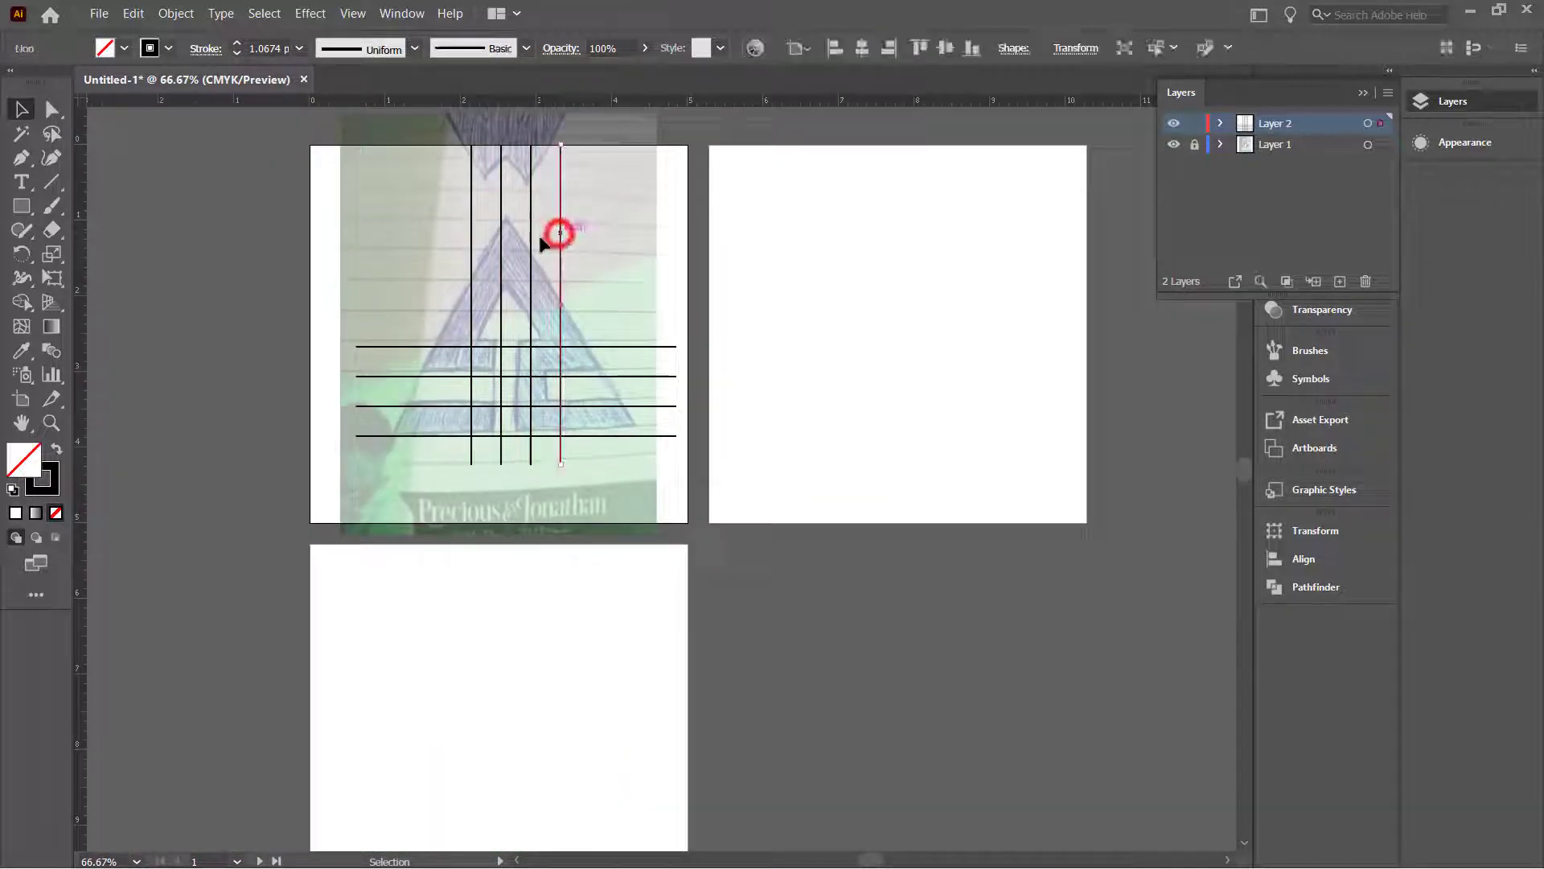
{"action": "left_click", "coordinate": [530, 240], "text": "shift"}
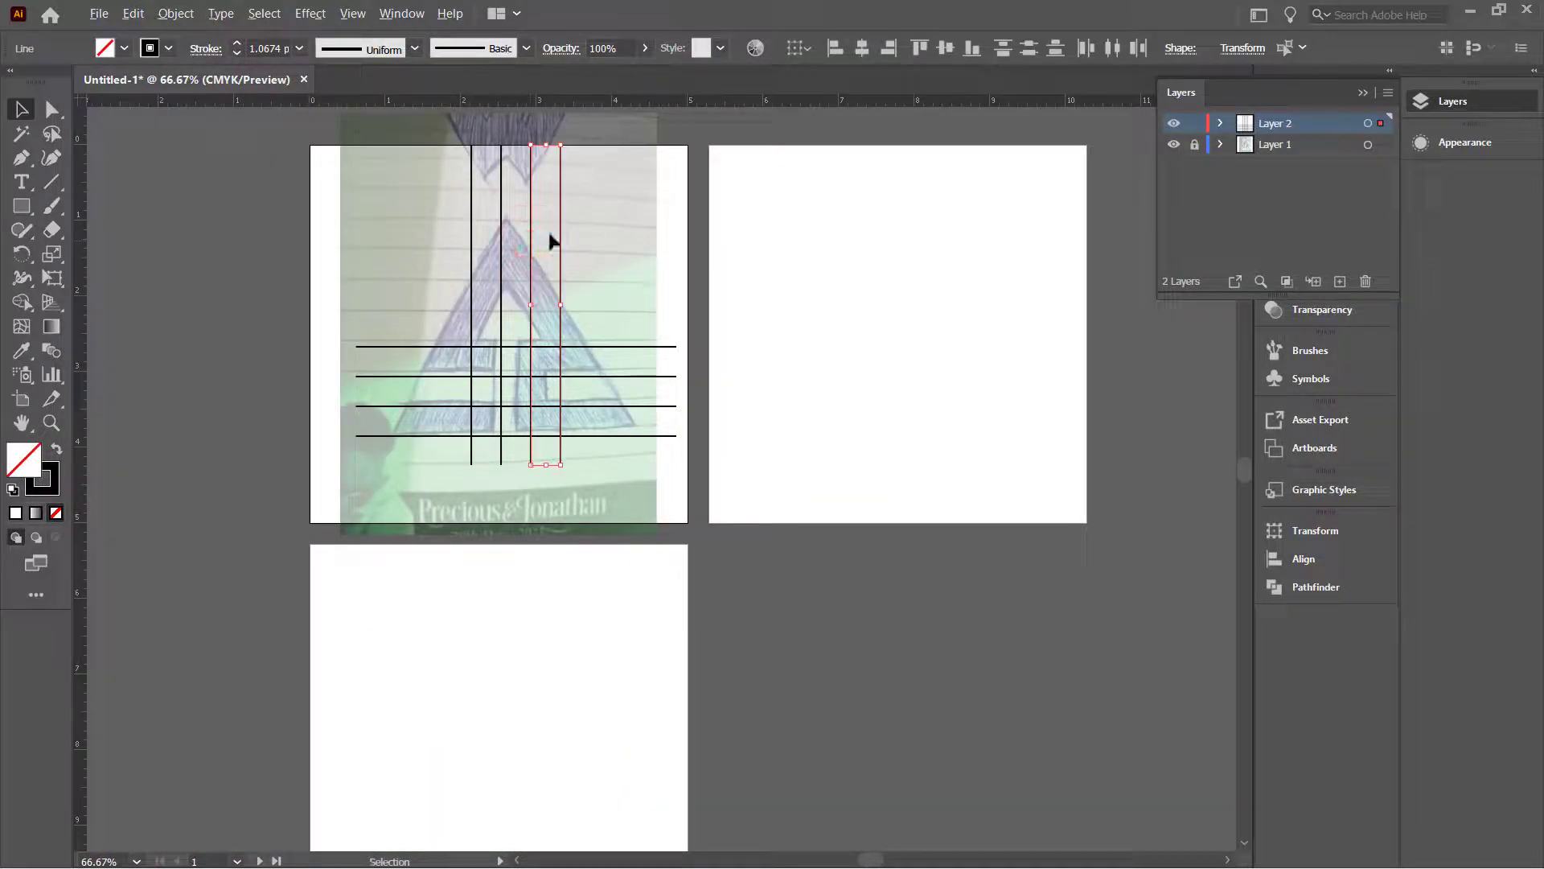
Step: Tilt, move and stretch the two lines along the triangle's right slope, about 3.15 × 4.62 in
{"action": "key", "text": "a"}
{"action": "key", "text": "v"}
{"action": "left_click_drag", "start_coordinate": [569, 139], "coordinate": [460, 128]}
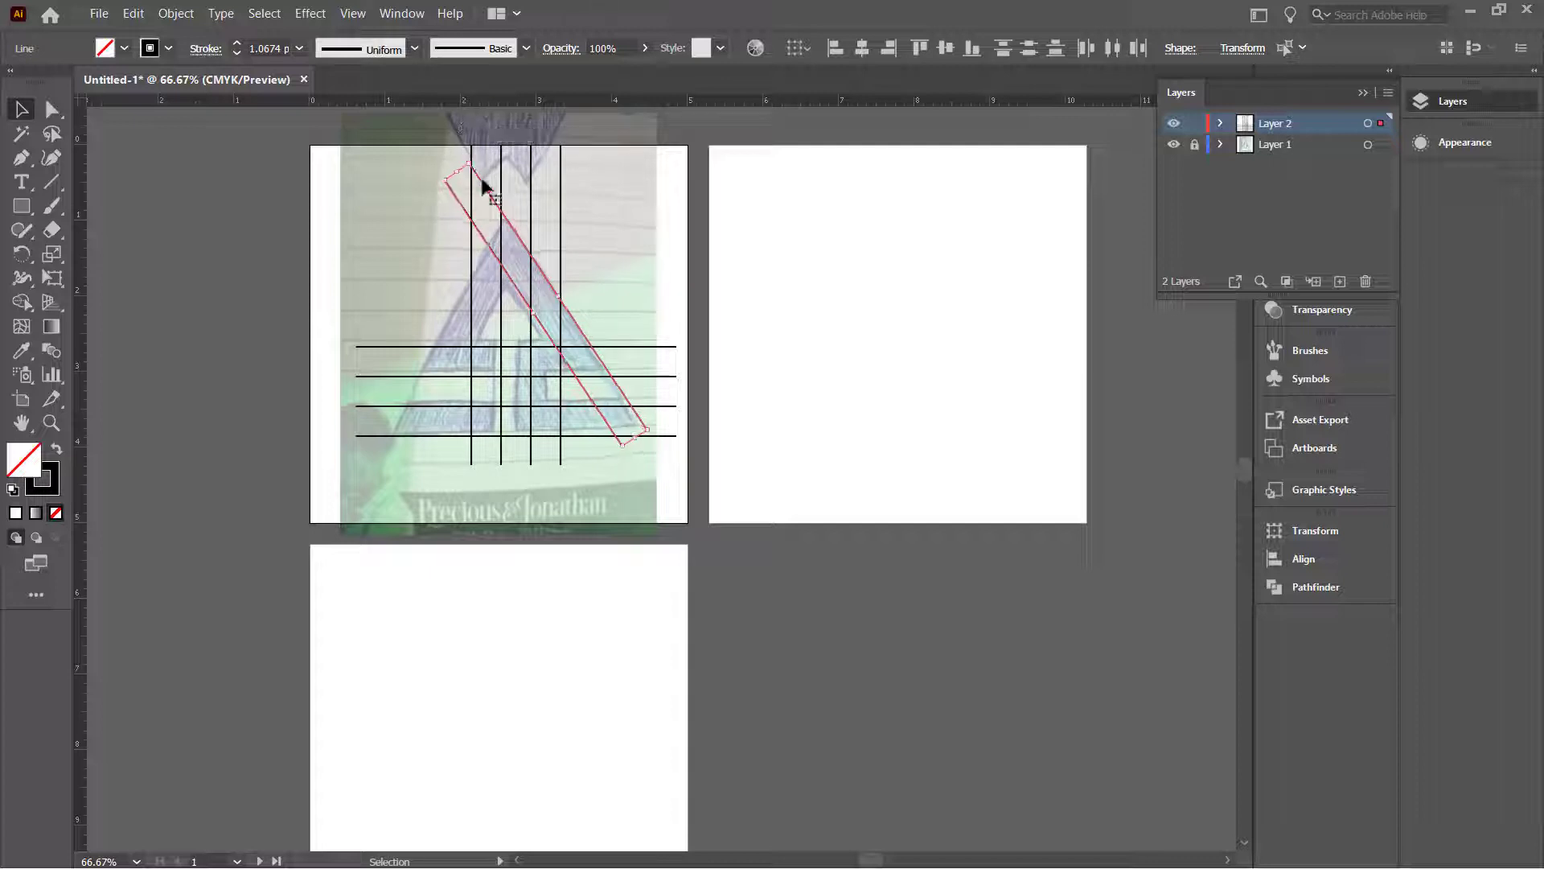
{"action": "scroll", "coordinate": [554, 271], "scroll_direction": "up", "scroll_amount": 2}
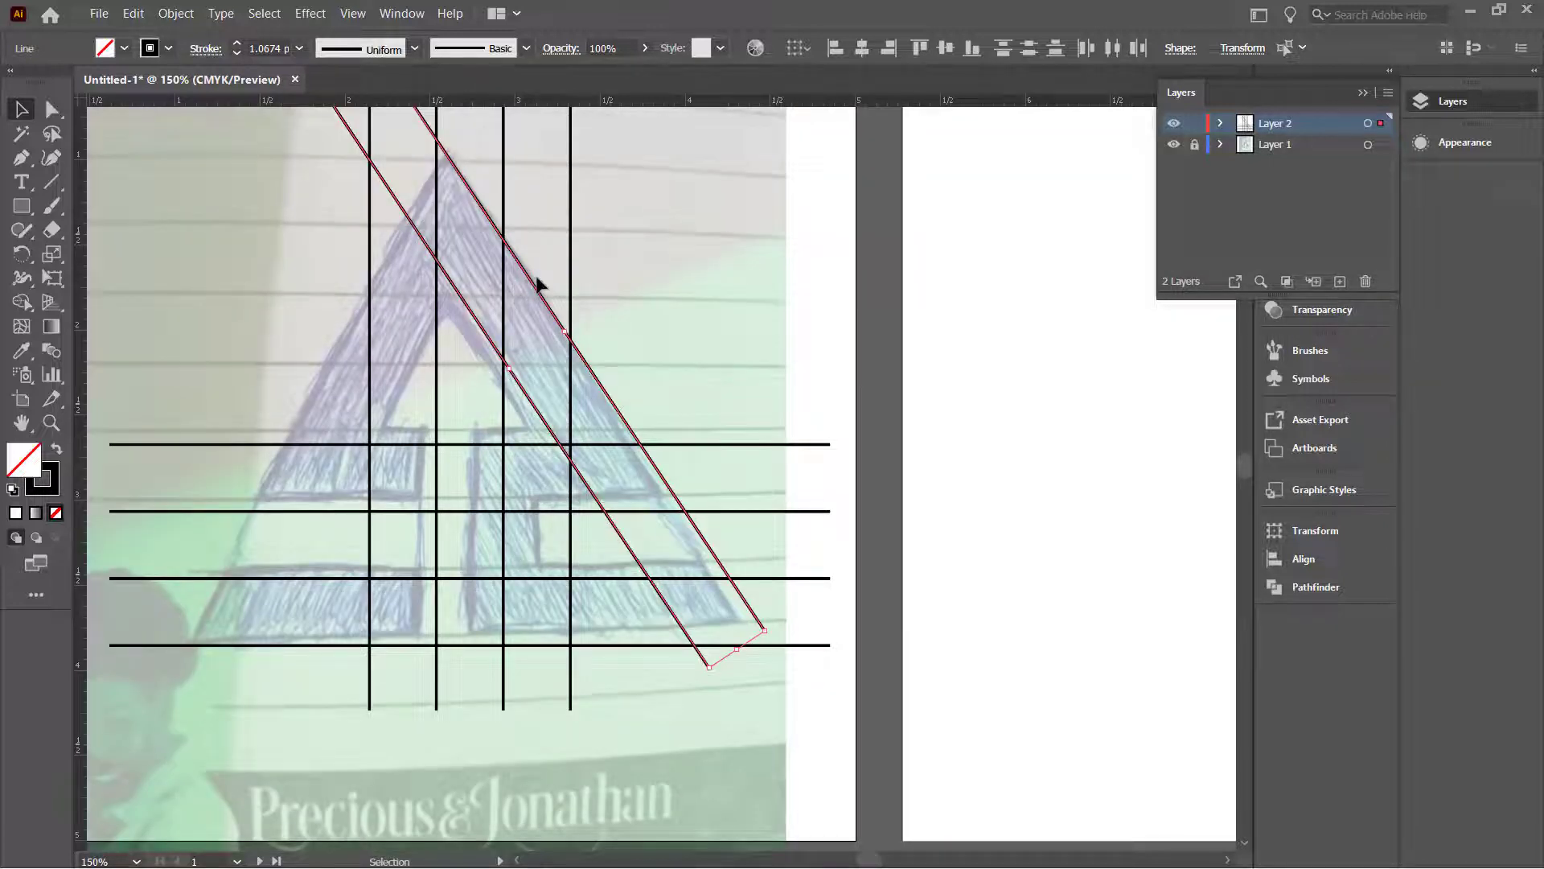
{"action": "left_click_drag", "start_coordinate": [534, 291], "coordinate": [552, 321]}
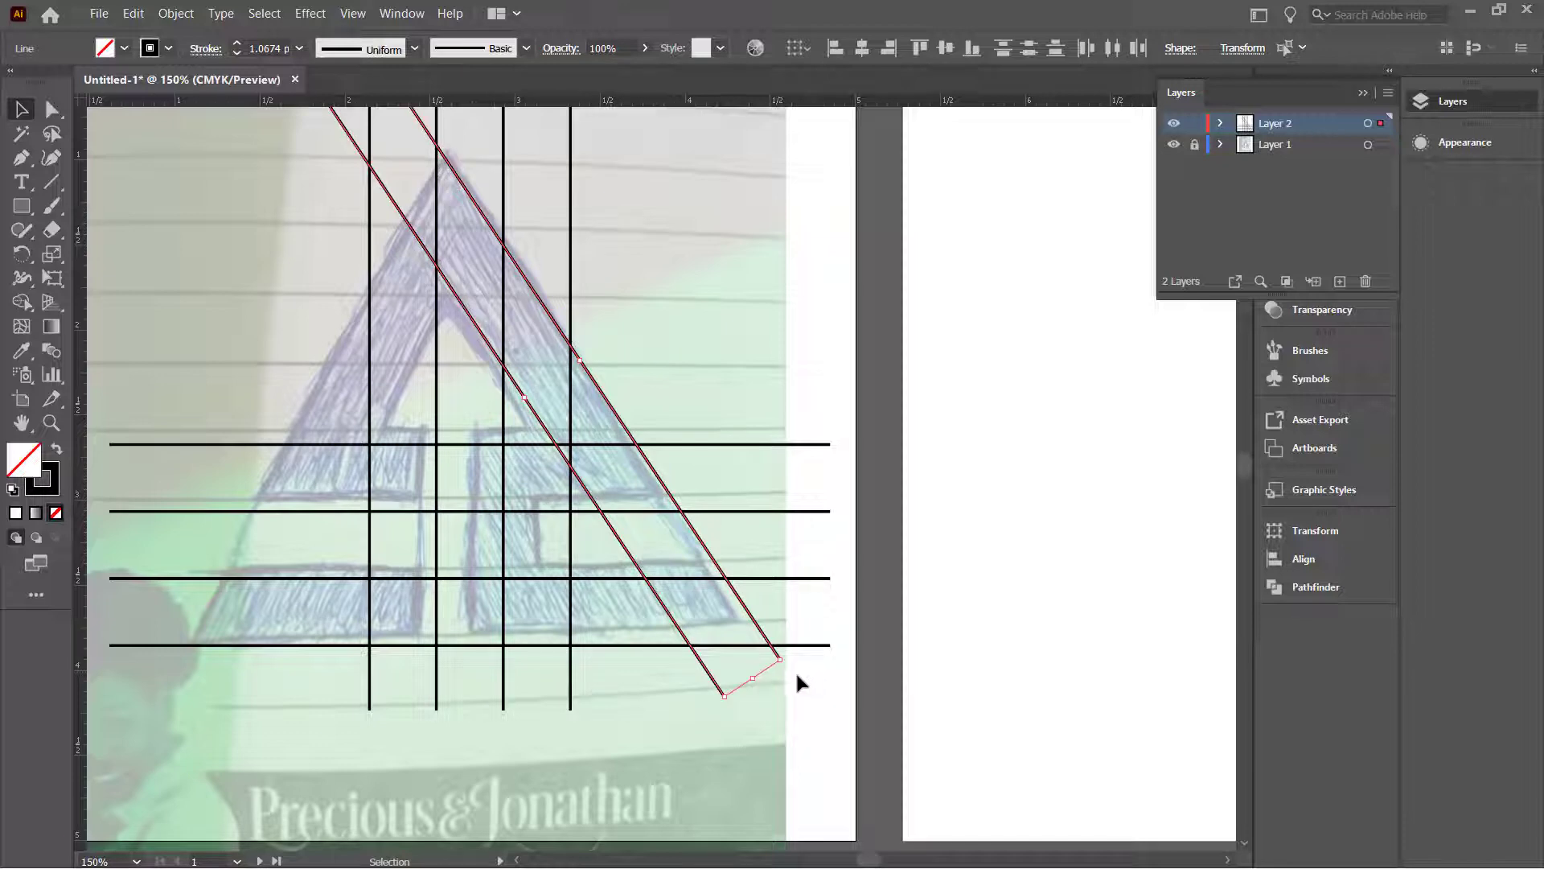
{"action": "mouse_move", "coordinate": [789, 657]}
{"action": "left_mouse_down"}
{"action": "mouse_move", "coordinate": [787, 671]}
{"action": "mouse_move", "coordinate": [792, 656]}
{"action": "left_mouse_up"}
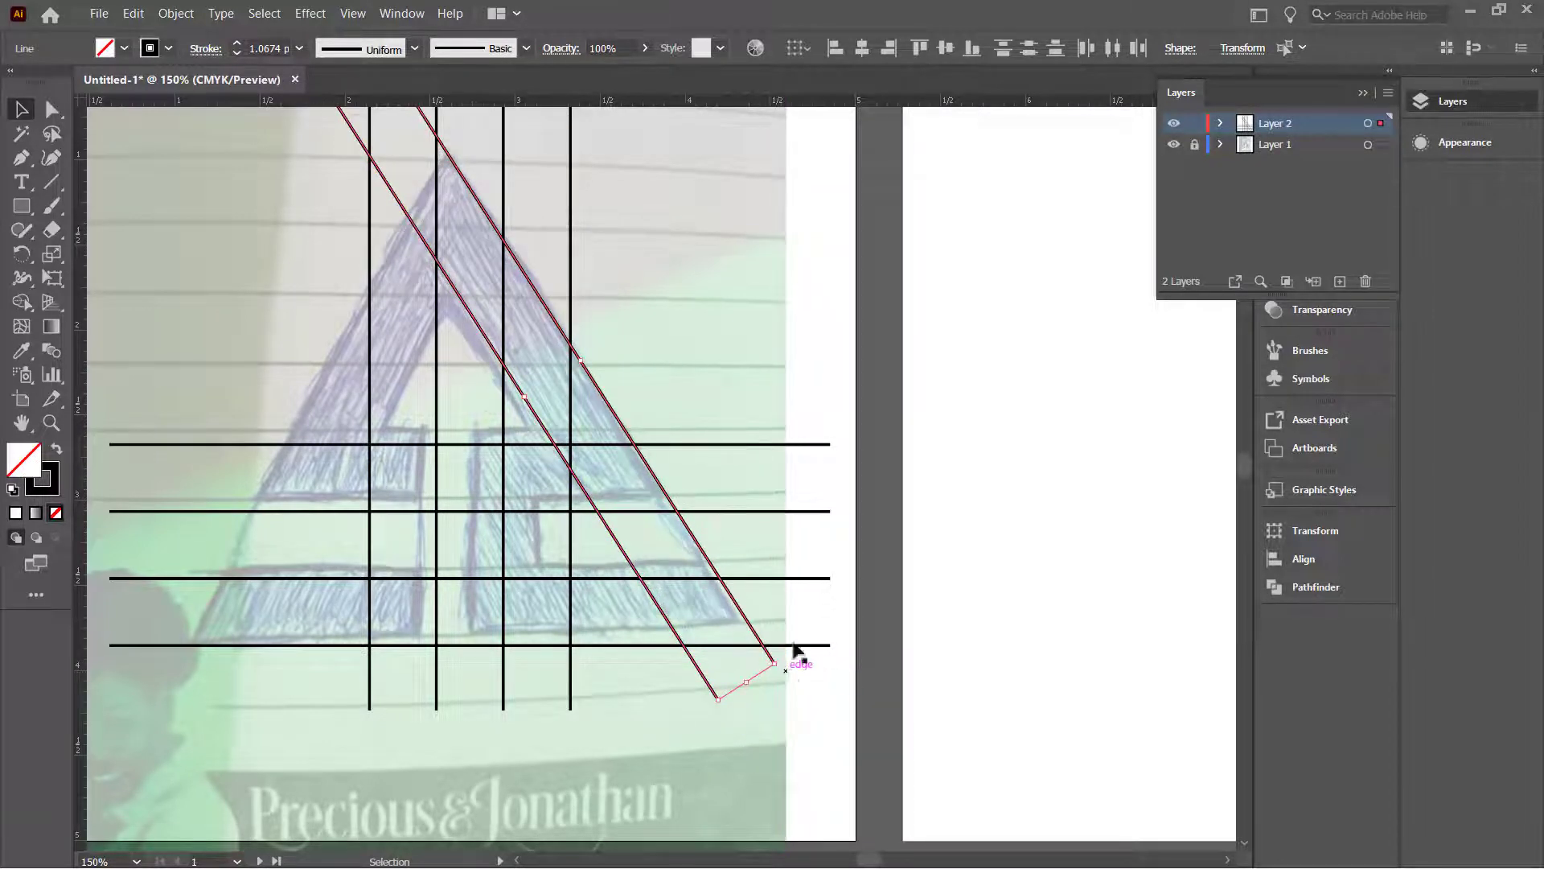
{"action": "scroll", "coordinate": [486, 420], "scroll_direction": "down", "scroll_amount": 3}
{"action": "scroll", "coordinate": [459, 297], "scroll_direction": "up", "scroll_amount": 2}
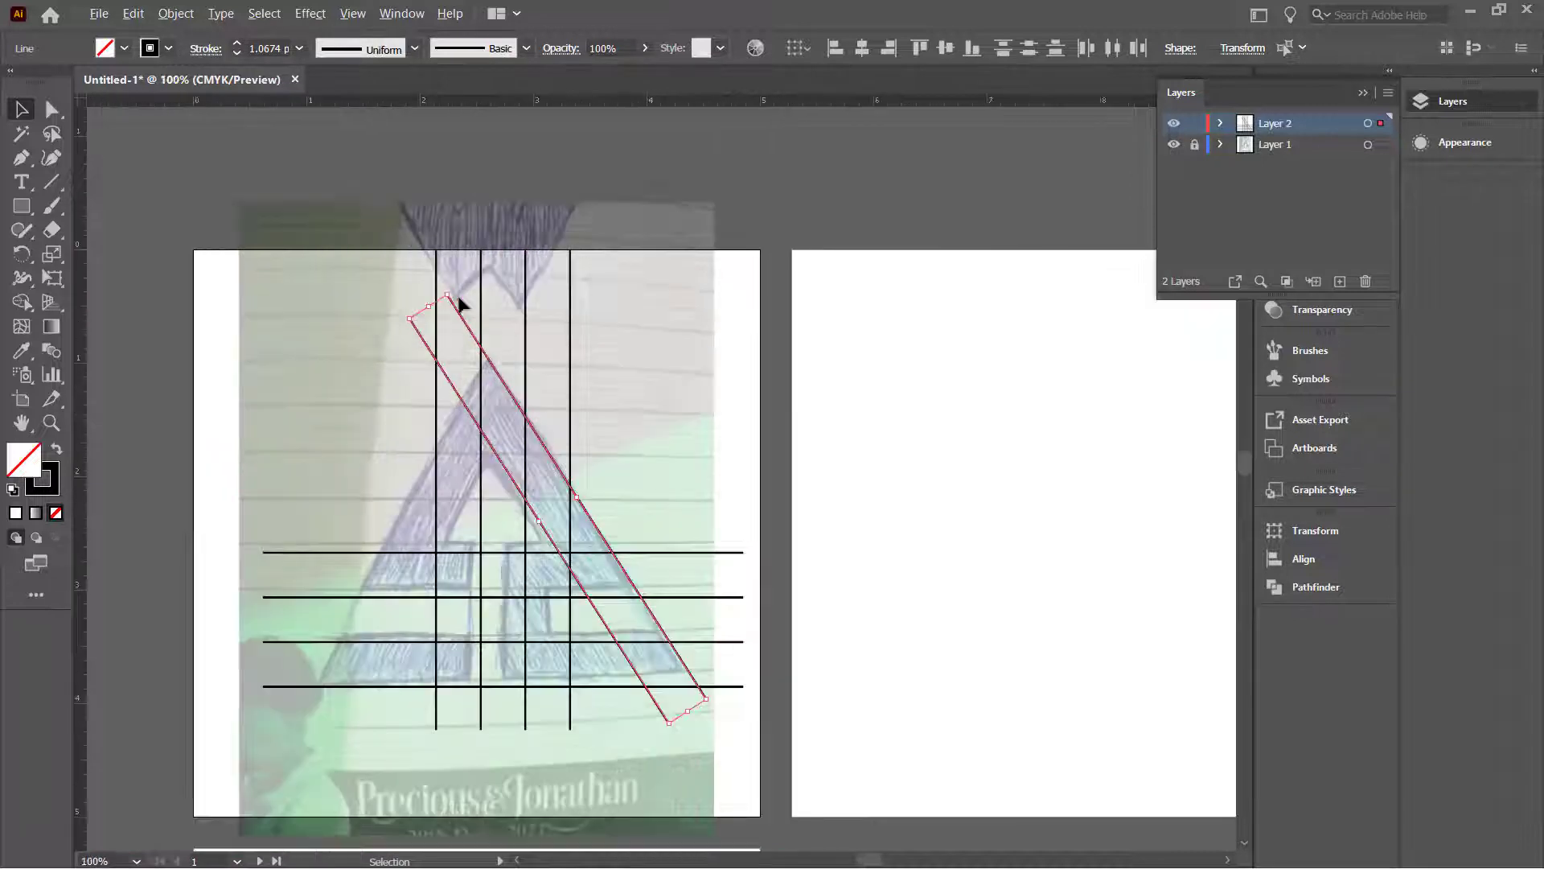
{"action": "left_click_drag", "start_coordinate": [428, 304], "coordinate": [402, 260]}
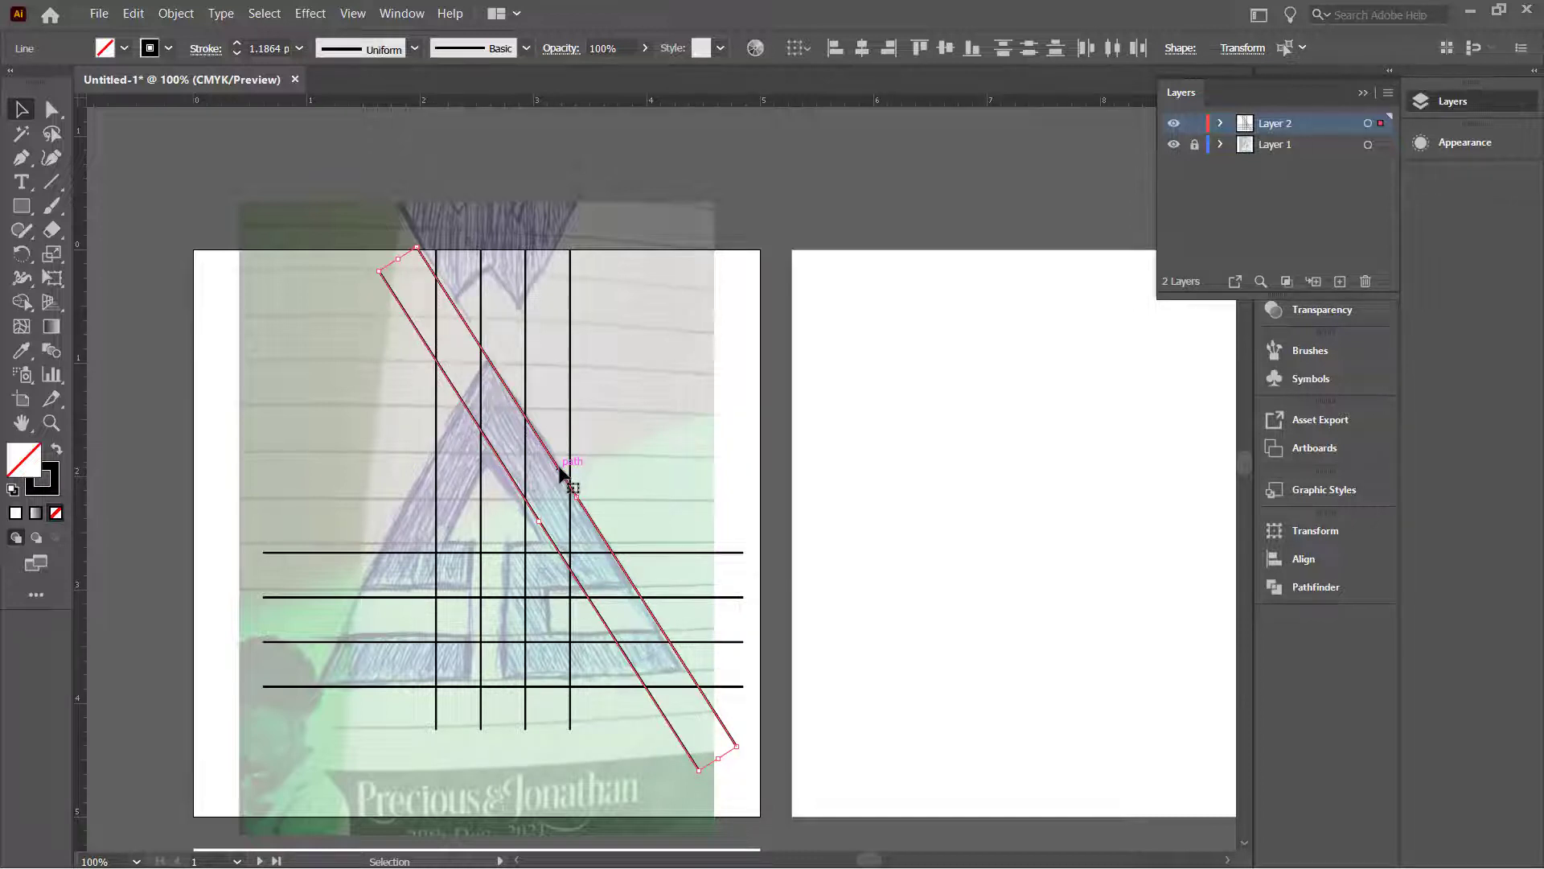
Step: Reflect a vertical copy of the diagonal line pair
{"action": "right_click", "coordinate": [561, 473]}
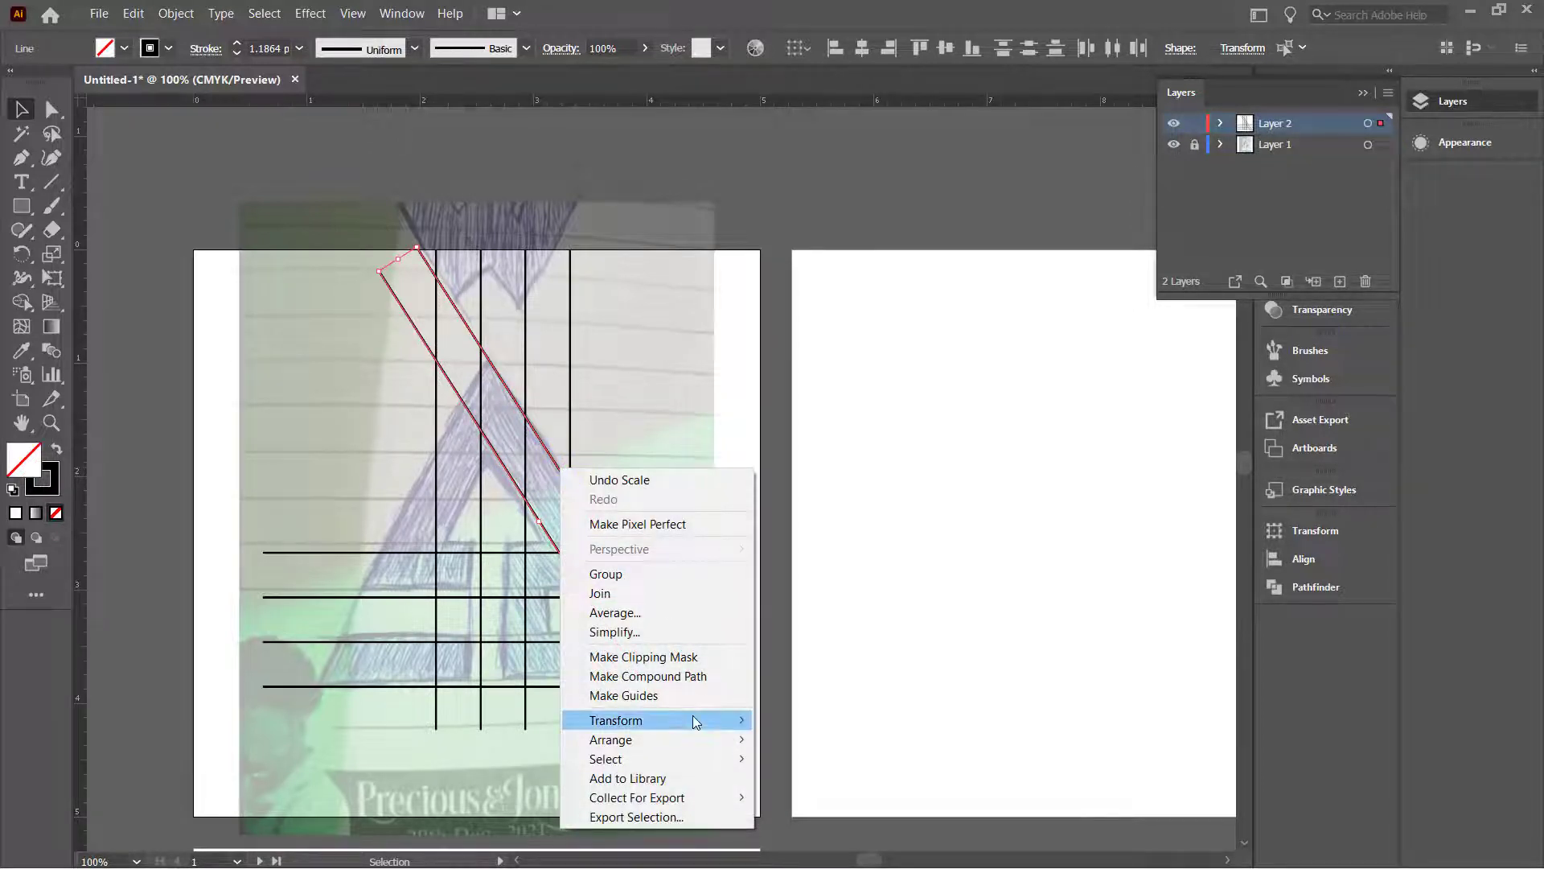
{"action": "mouse_move", "coordinate": [697, 721]}
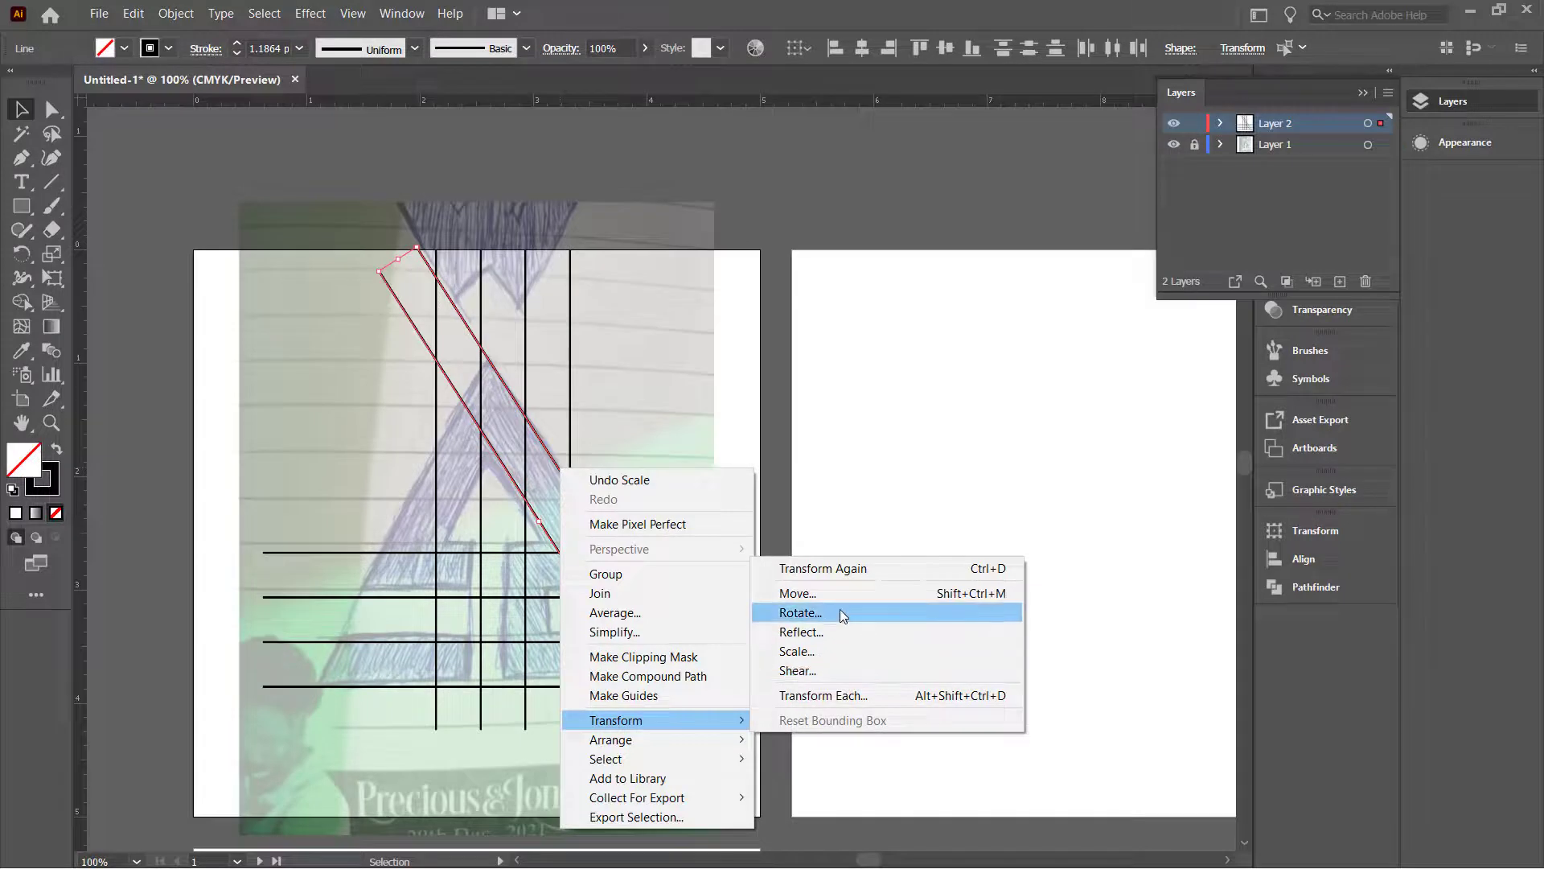
{"action": "left_click", "coordinate": [829, 632]}
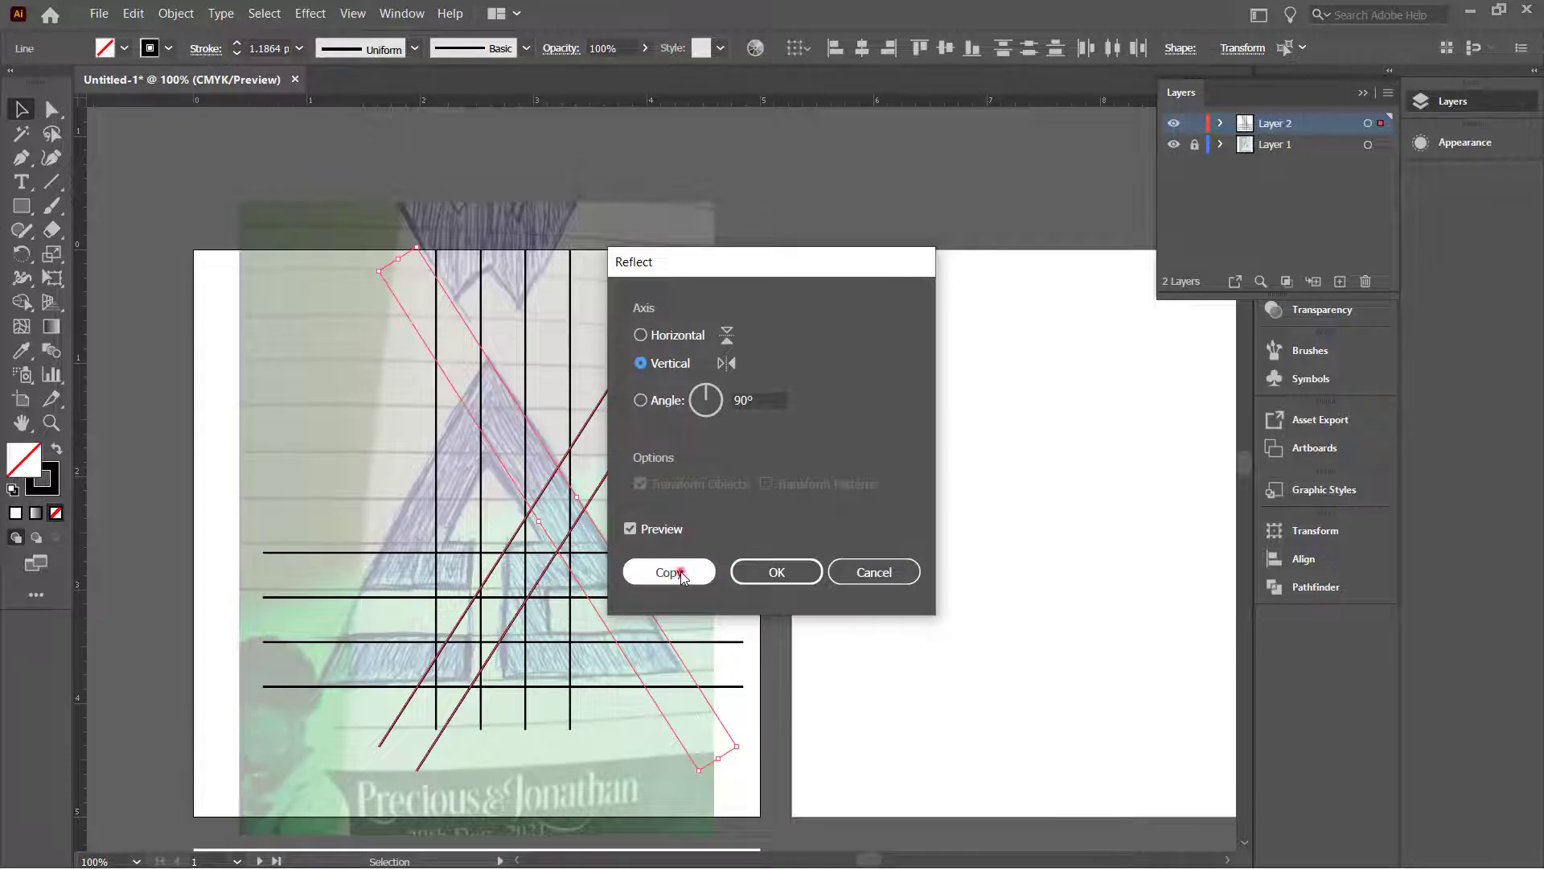
{"action": "left_click", "coordinate": [669, 572]}
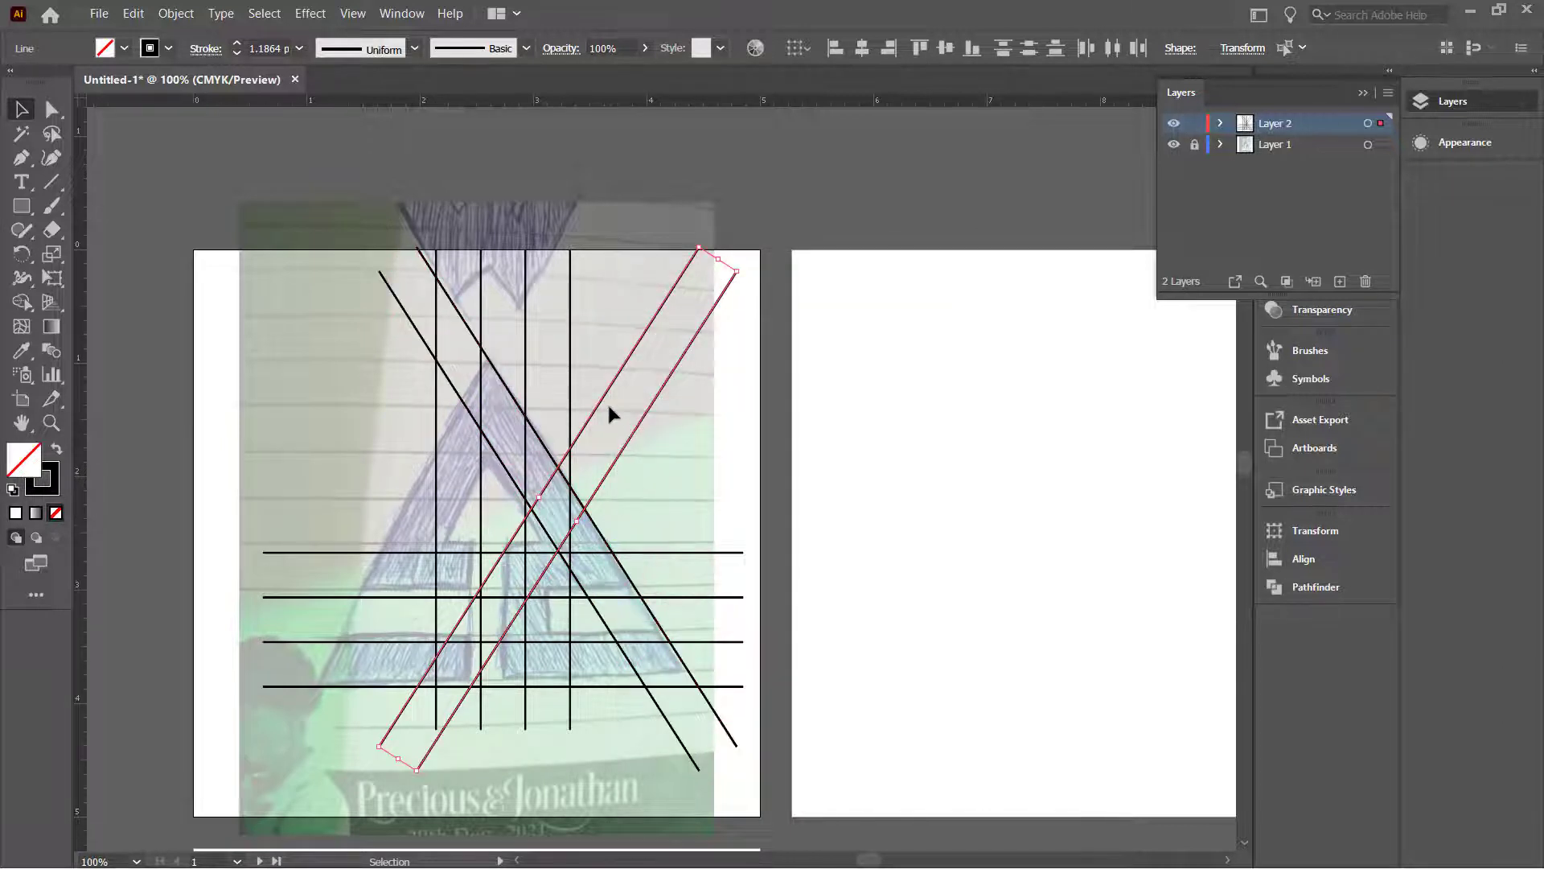
Step: Move the mirrored copy onto the triangle's left edge so the lines cross in an X
{"action": "left_click_drag", "start_coordinate": [606, 400], "coordinate": [471, 394]}
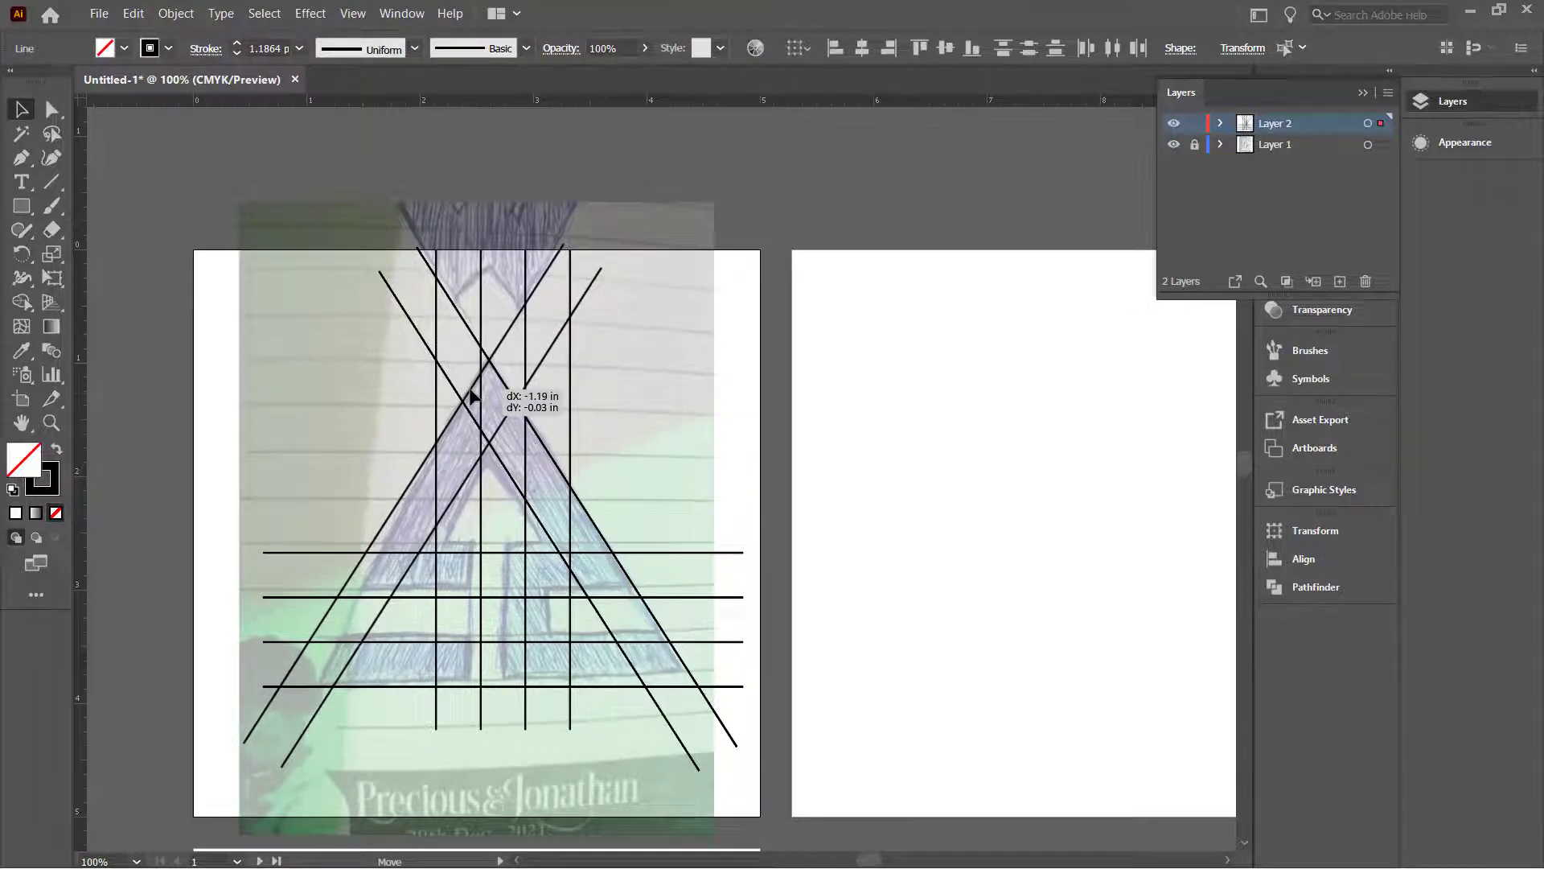
{"action": "left_click_drag", "start_coordinate": [472, 393], "coordinate": [472, 394]}
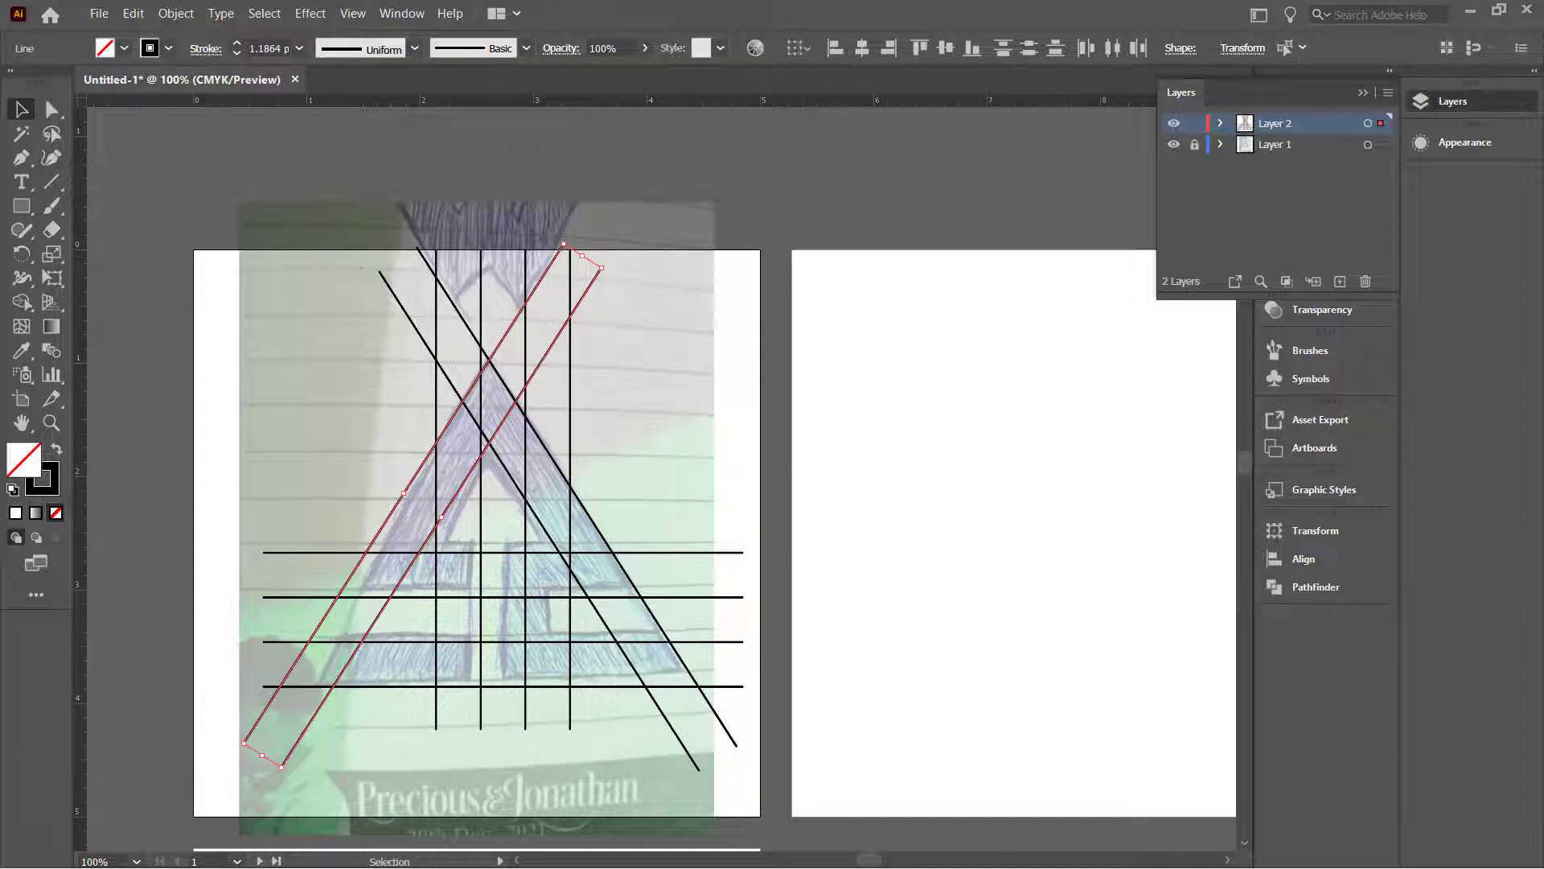
{"action": "left_click", "coordinate": [389, 199]}
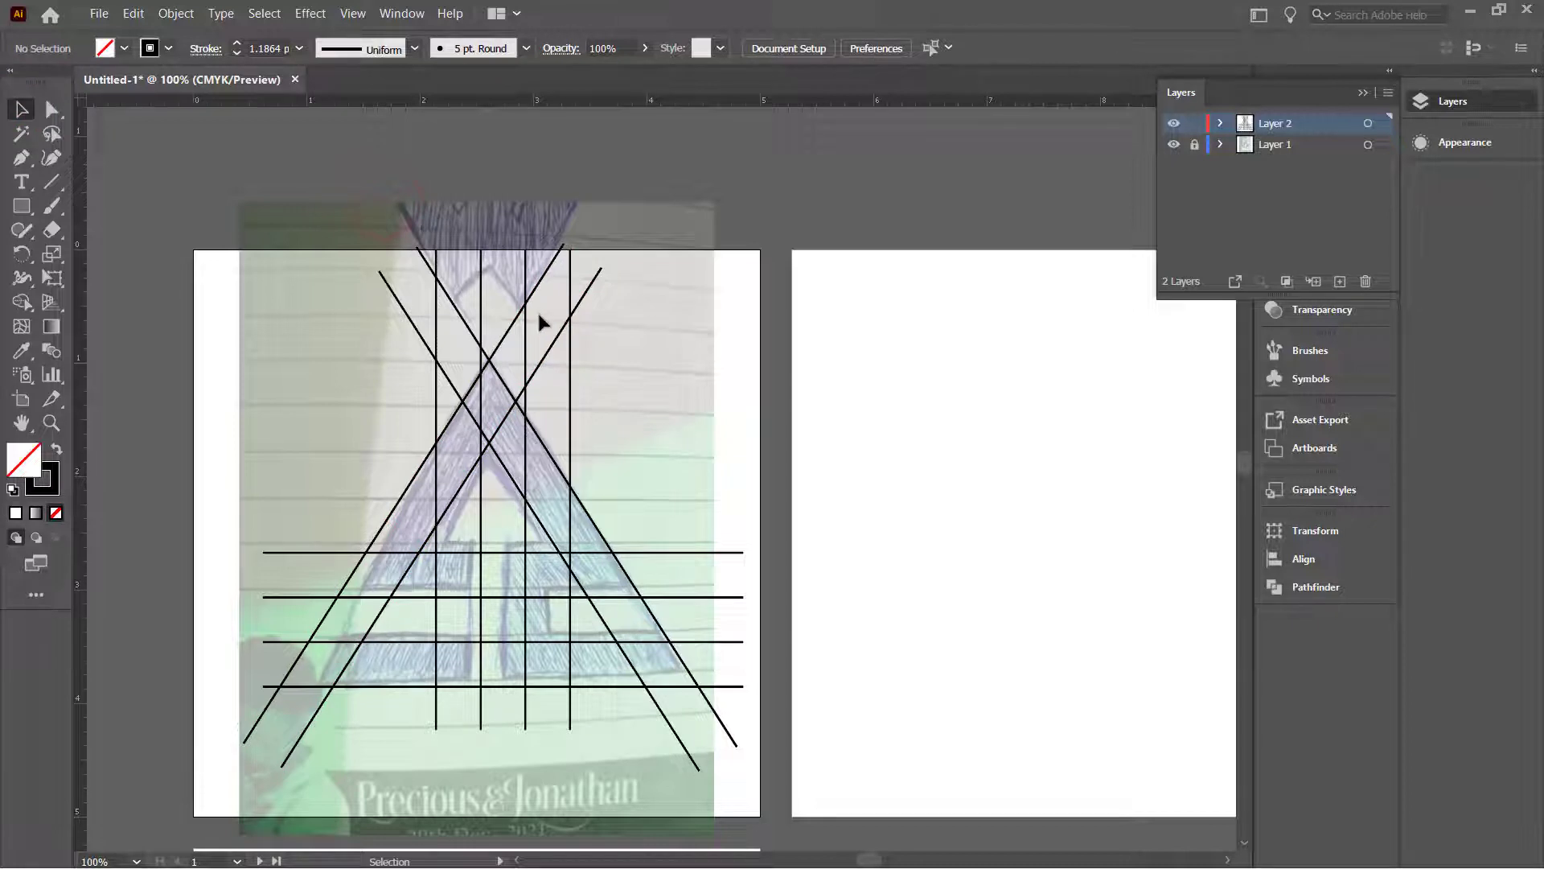
Step: Select the four vertical grid lines and nudge them slightly left
{"action": "left_click", "coordinate": [570, 441]}
{"action": "left_click", "coordinate": [525, 453], "text": "shift"}
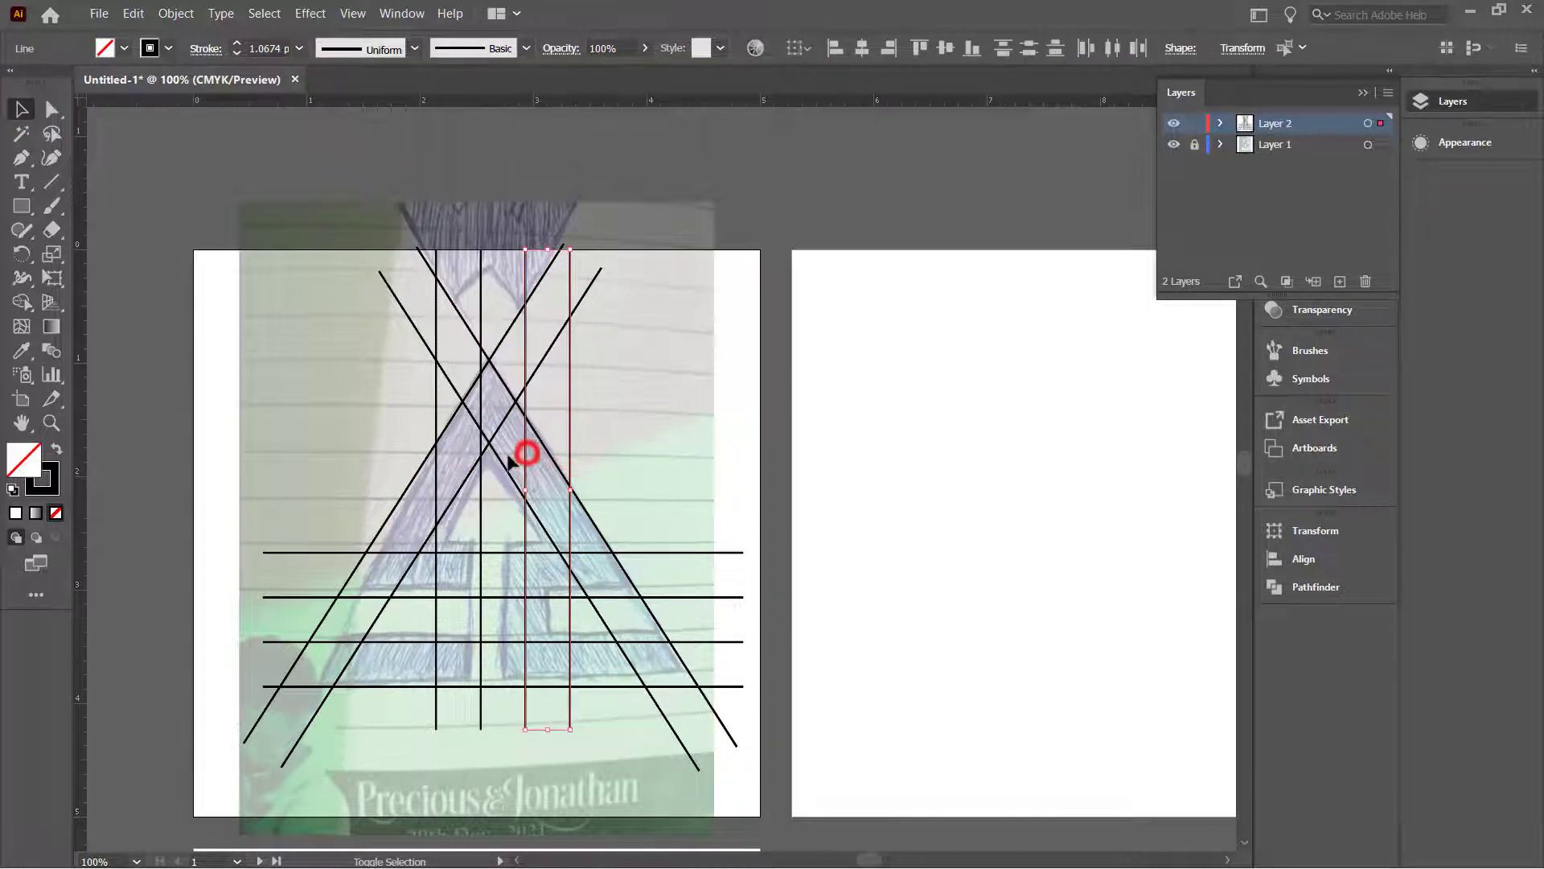
{"action": "left_click", "coordinate": [481, 473], "text": "shift"}
{"action": "left_click", "coordinate": [435, 421], "text": "shift"}
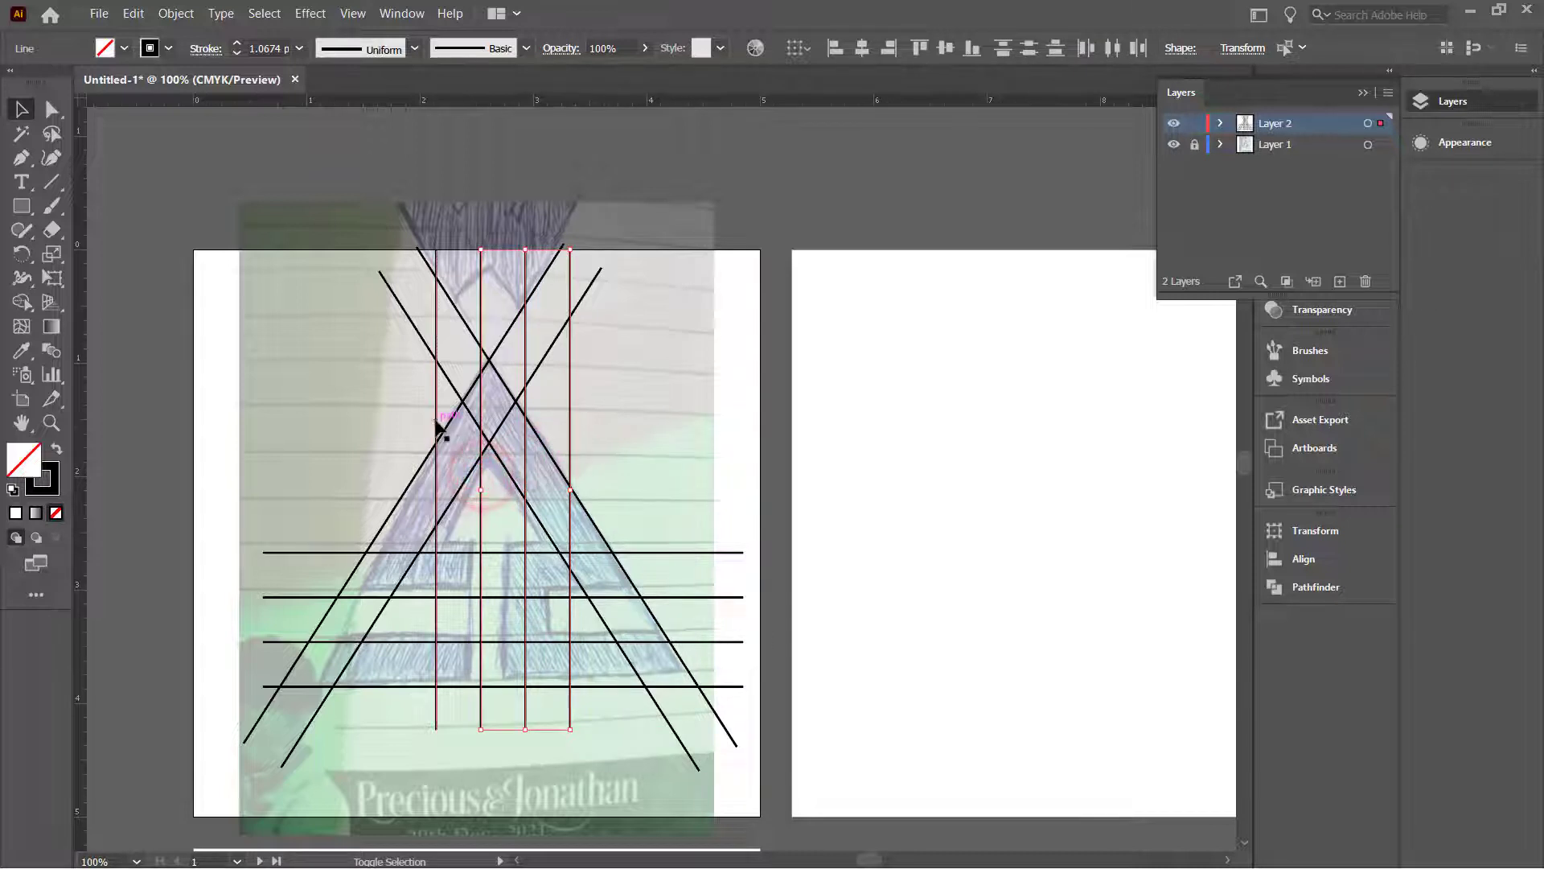
{"action": "left_click", "coordinate": [473, 417], "text": "shift"}
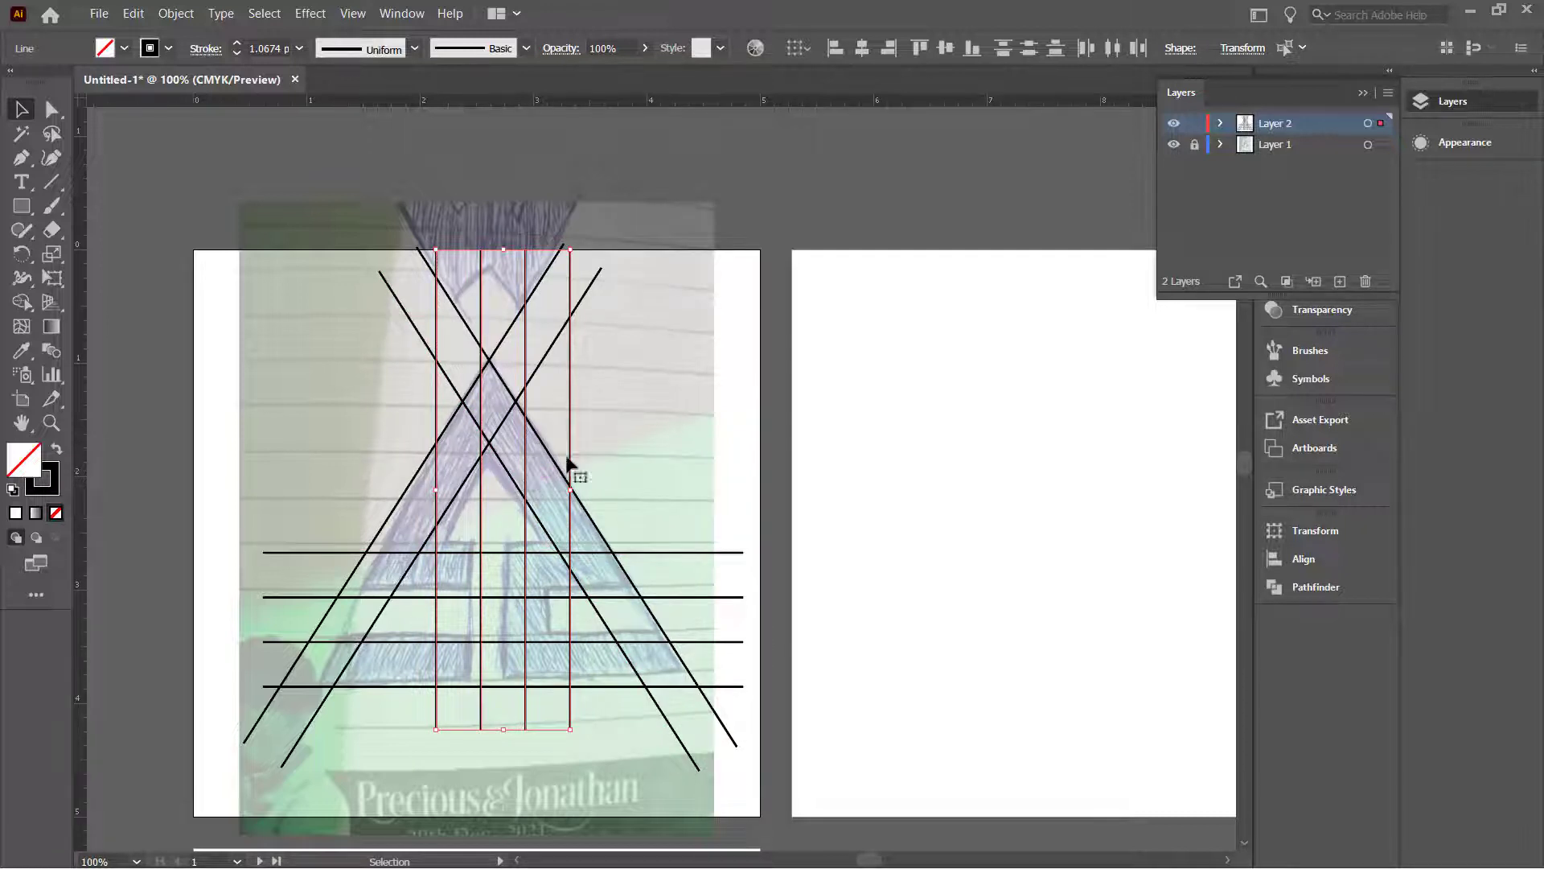
{"action": "key", "text": "Left"}
{"action": "key", "text": "Left"}
{"action": "key", "text": "Left"}
{"action": "key", "text": "Left"}
{"action": "key", "text": "Left"}
{"action": "key", "text": "Left"}
{"action": "key", "text": "Left"}
{"action": "key", "text": "Left"}
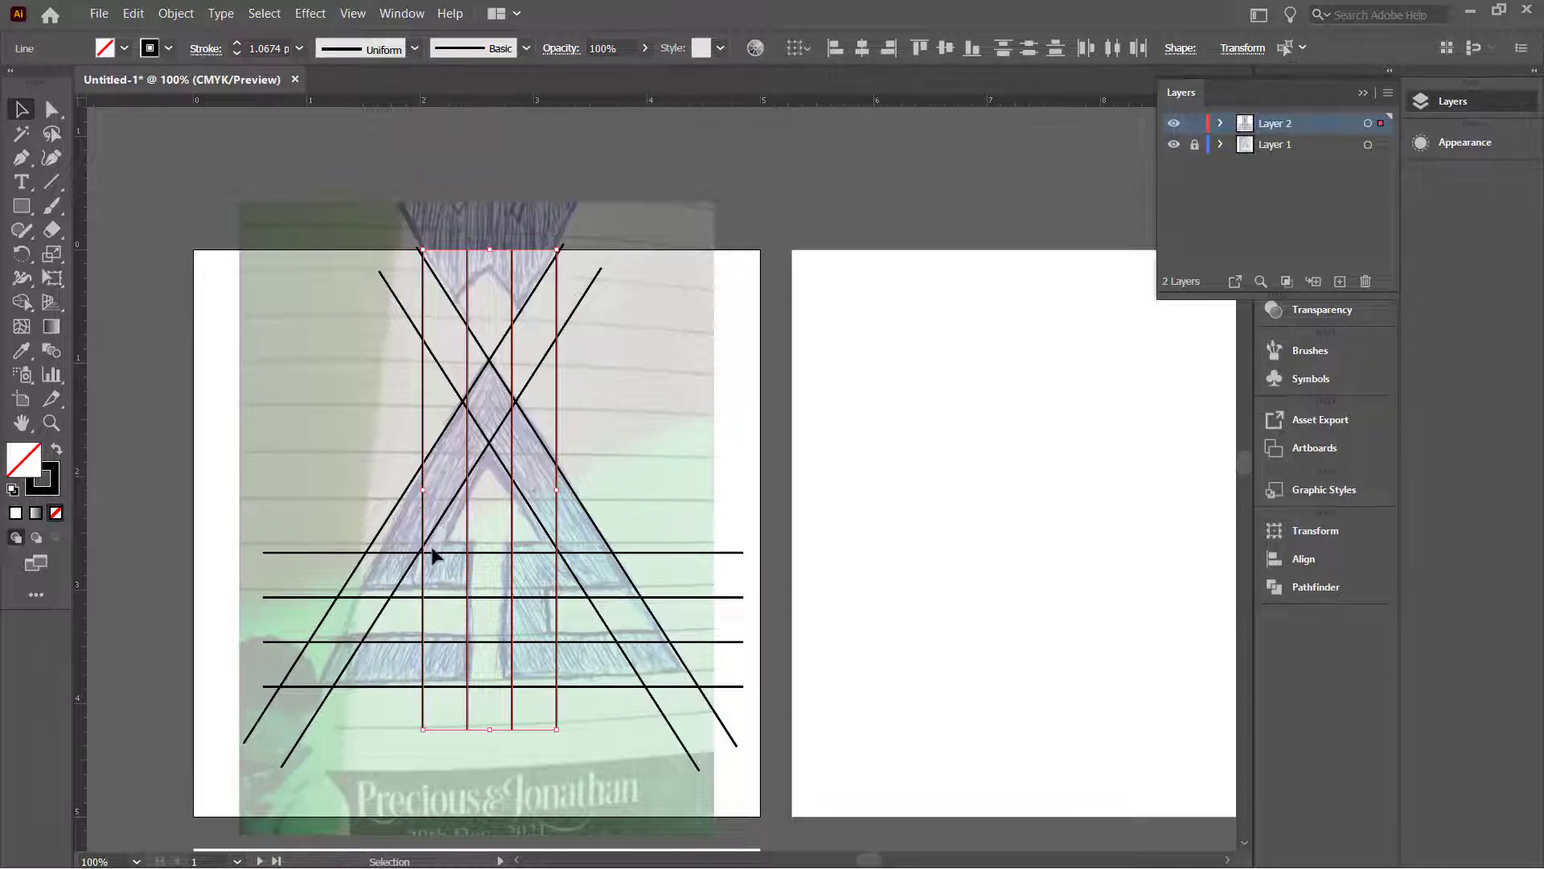
Step: Hide and reshow the sketch layer to check the grid, then select all lines
{"action": "scroll", "coordinate": [534, 562], "scroll_direction": "up", "scroll_amount": 1}
{"action": "scroll", "coordinate": [534, 562], "scroll_direction": "up", "scroll_amount": 1}
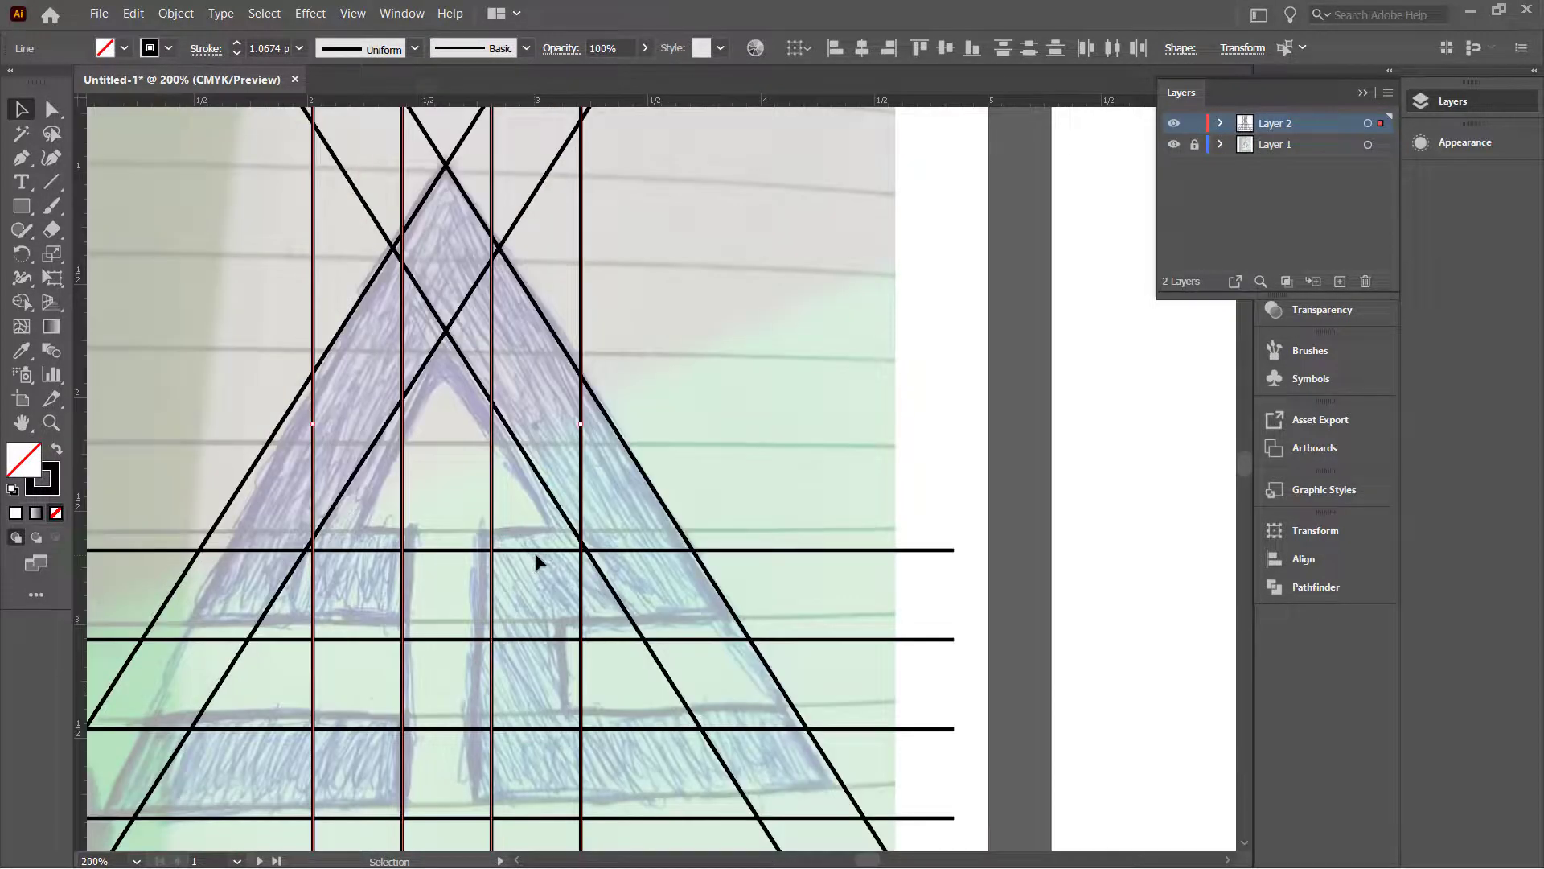
{"action": "scroll", "coordinate": [575, 567], "scroll_direction": "up", "scroll_amount": 1}
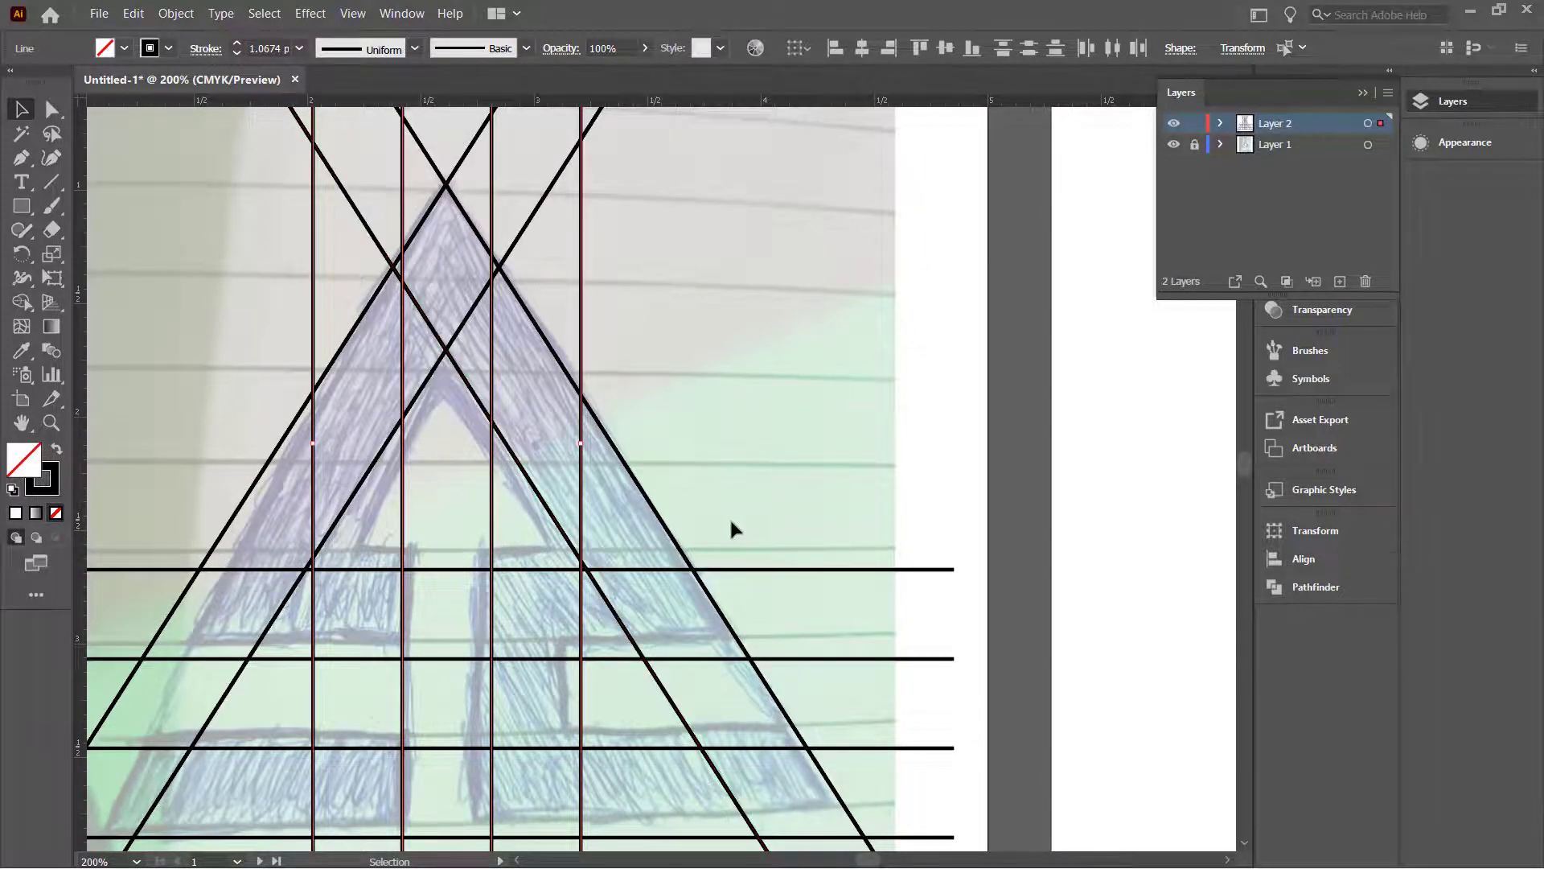
{"action": "scroll", "coordinate": [730, 522], "scroll_direction": "down", "scroll_amount": 3}
{"action": "scroll", "coordinate": [708, 541], "scroll_direction": "up", "scroll_amount": 1}
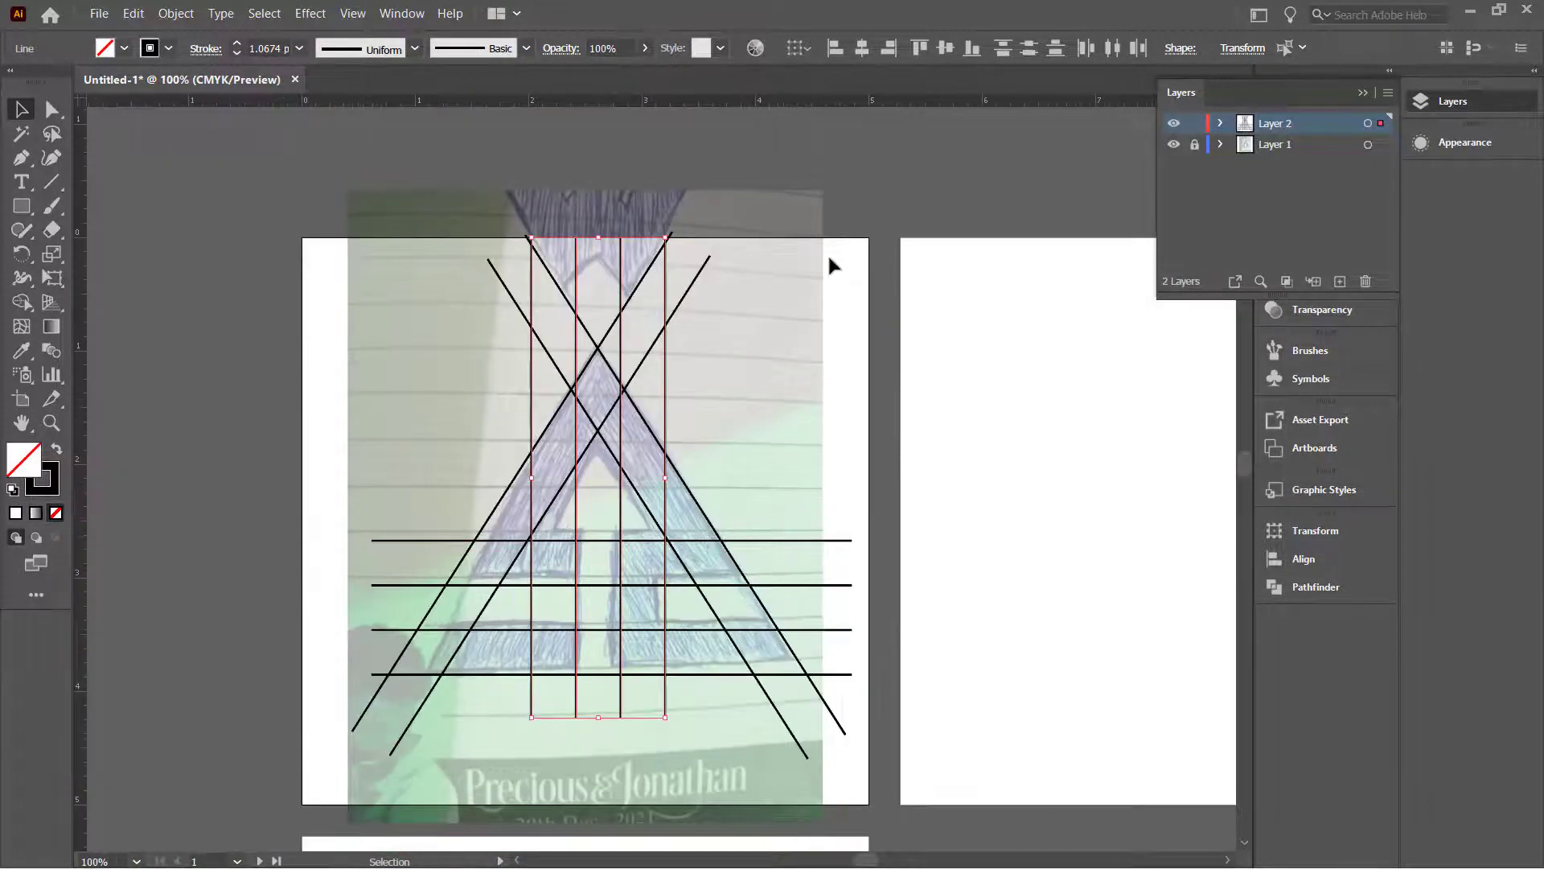
{"action": "left_click", "coordinate": [778, 215]}
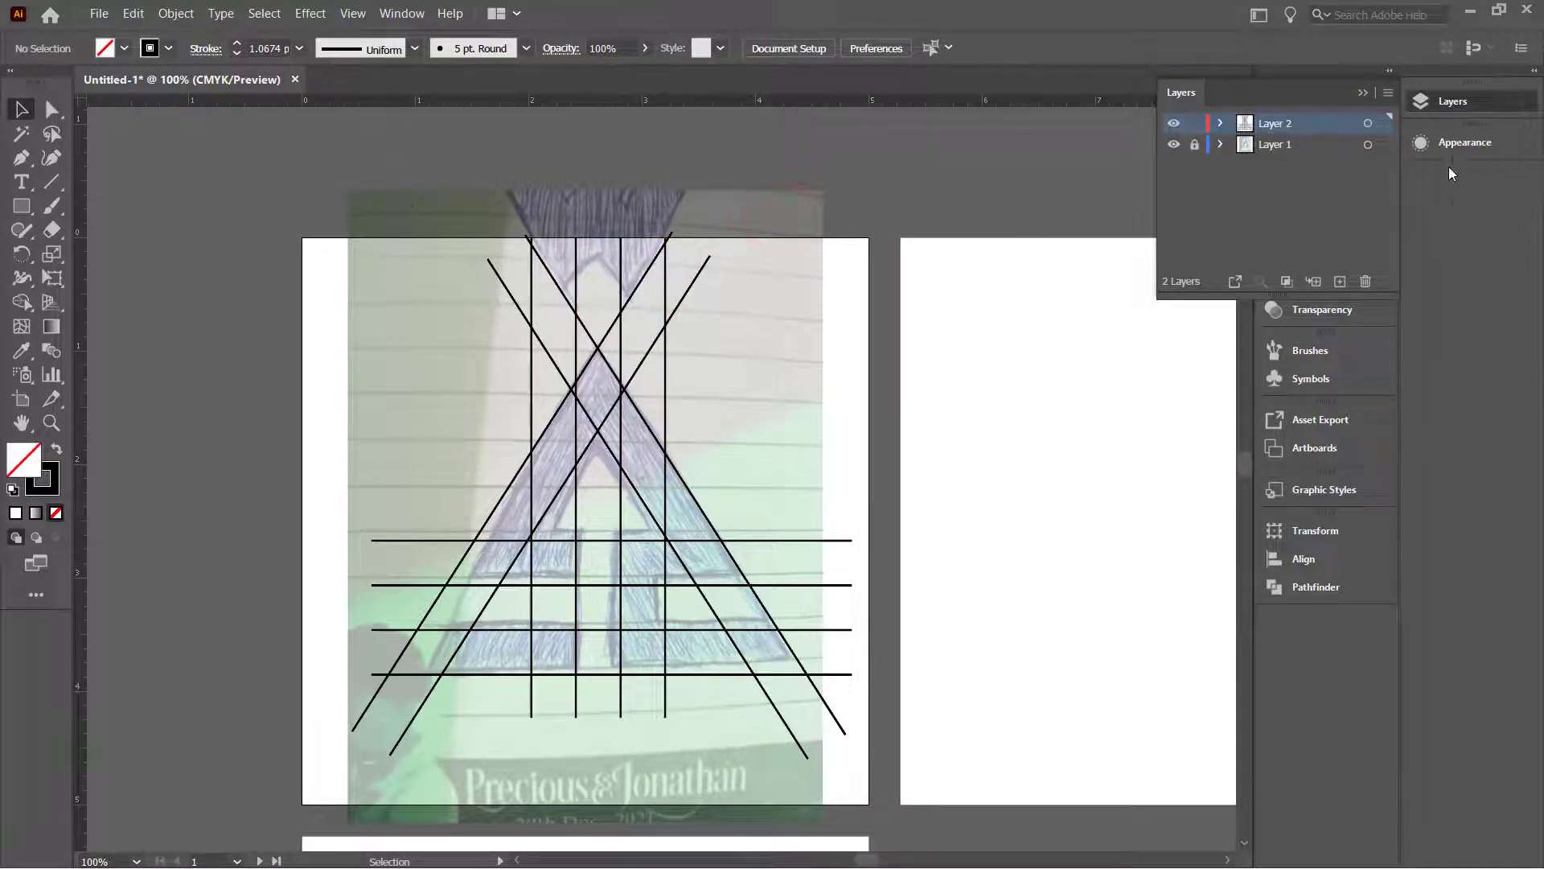
{"action": "left_click", "coordinate": [1173, 144]}
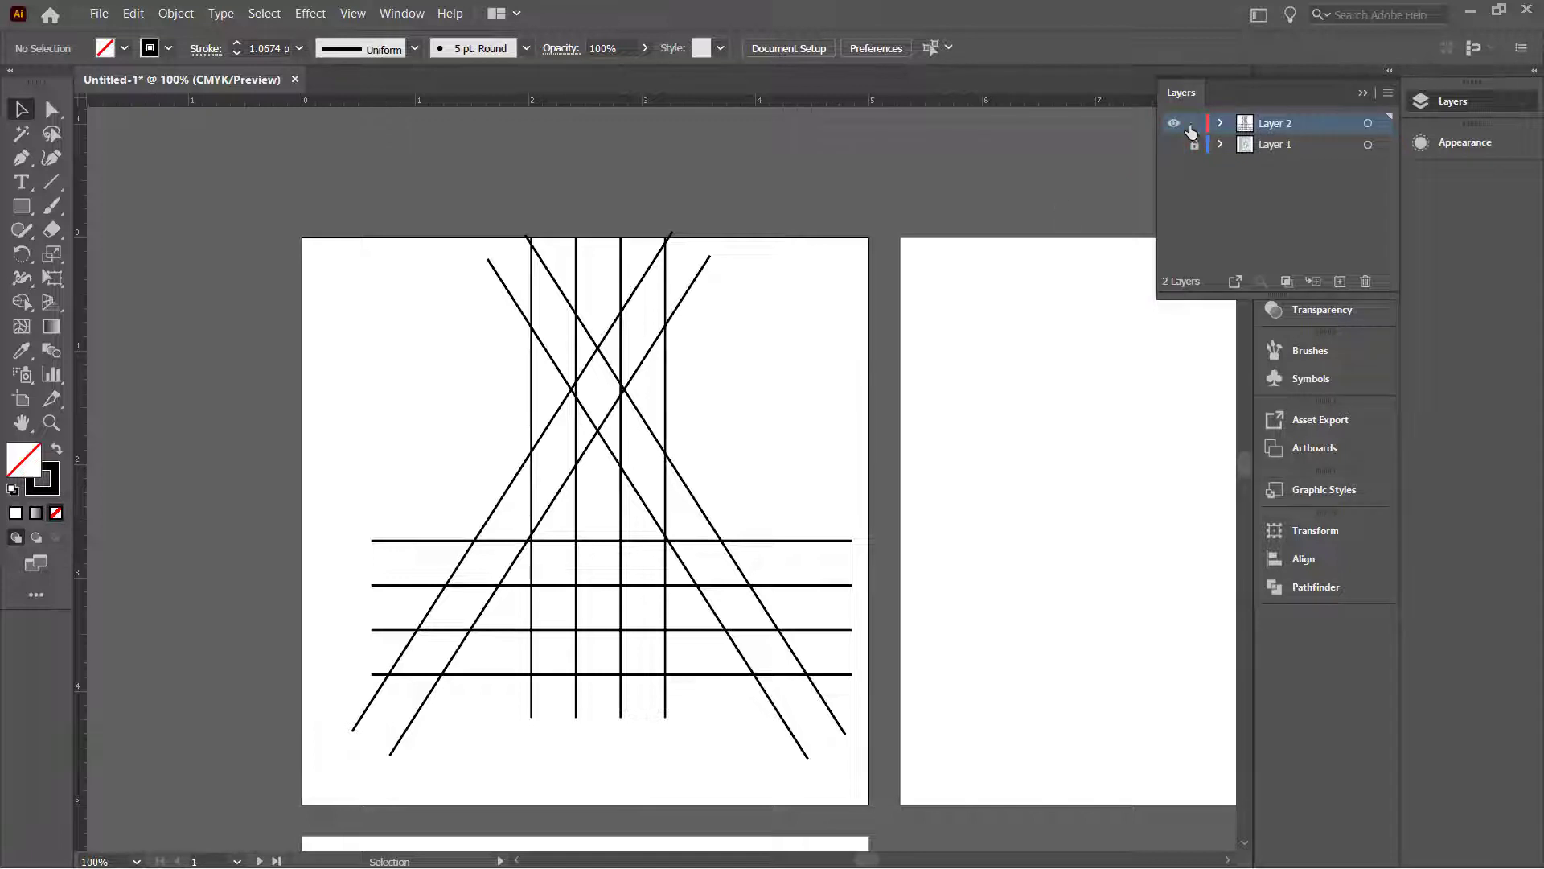
{"action": "left_click", "coordinate": [1173, 145]}
{"action": "scroll", "coordinate": [1045, 273], "scroll_direction": "down", "scroll_amount": 2}
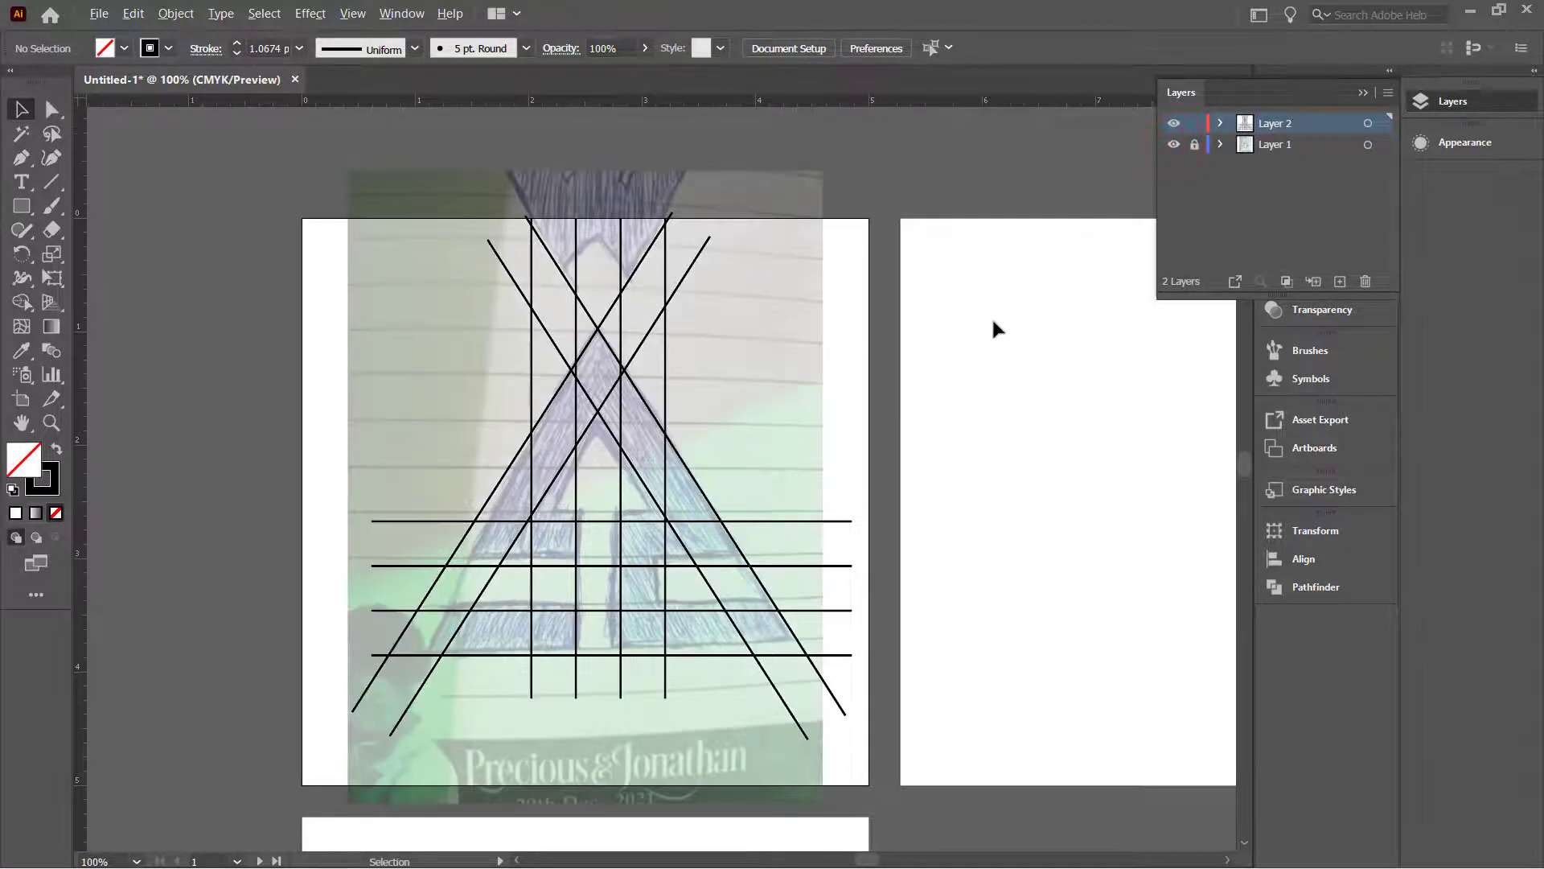
{"action": "scroll", "coordinate": [764, 551], "scroll_direction": "up", "scroll_amount": 4}
{"action": "key", "text": "ctrl+a"}
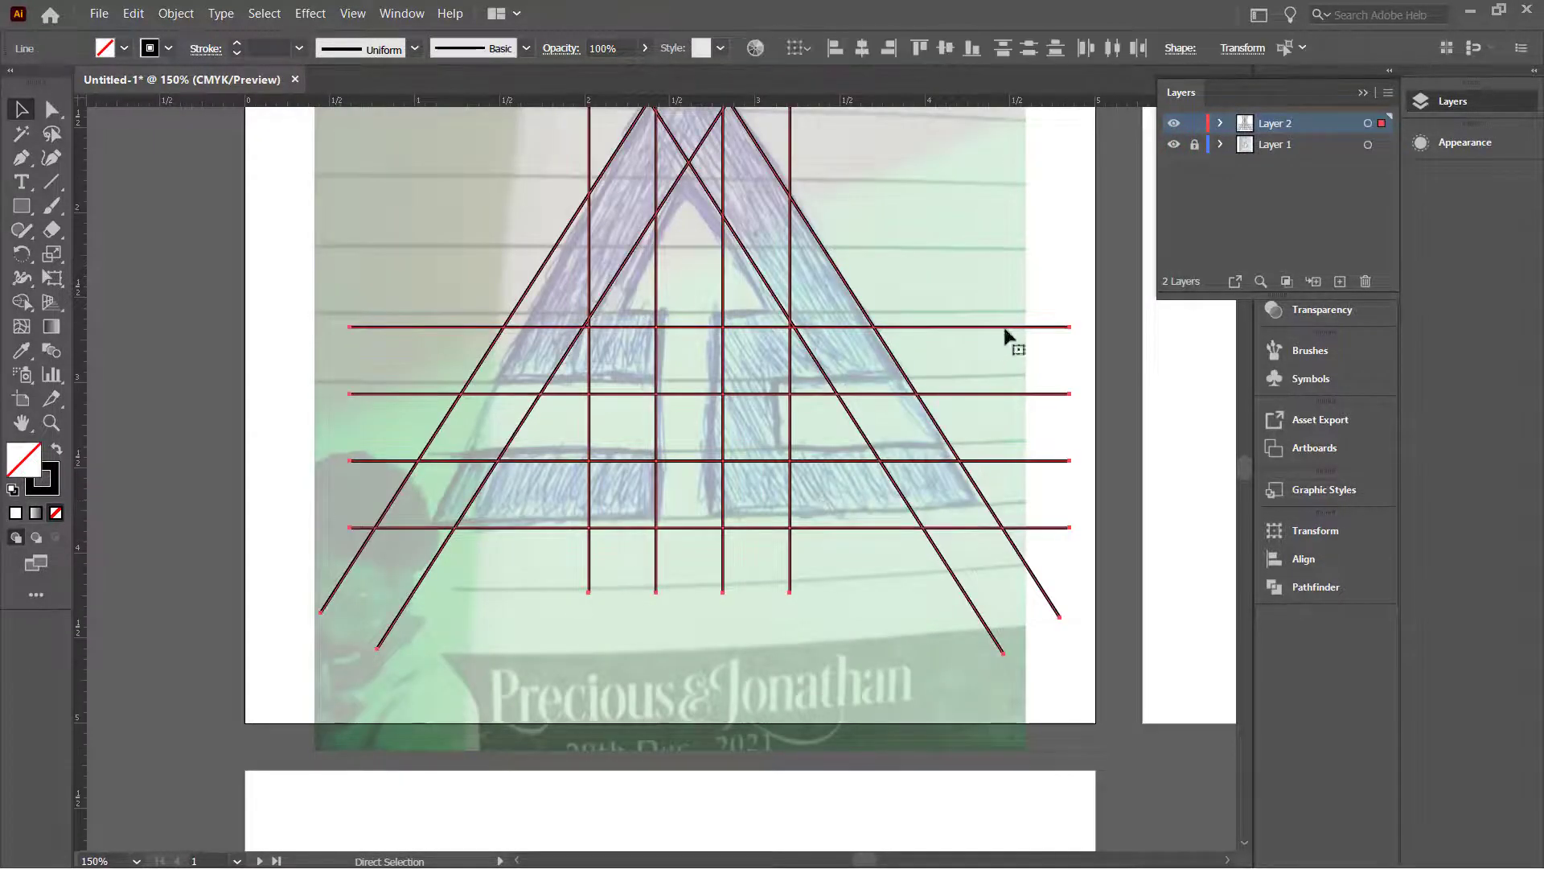
Step: With Shape Builder, merge the left triangle cell, upper strip and column into the A shape
{"action": "left_click", "coordinate": [22, 308]}
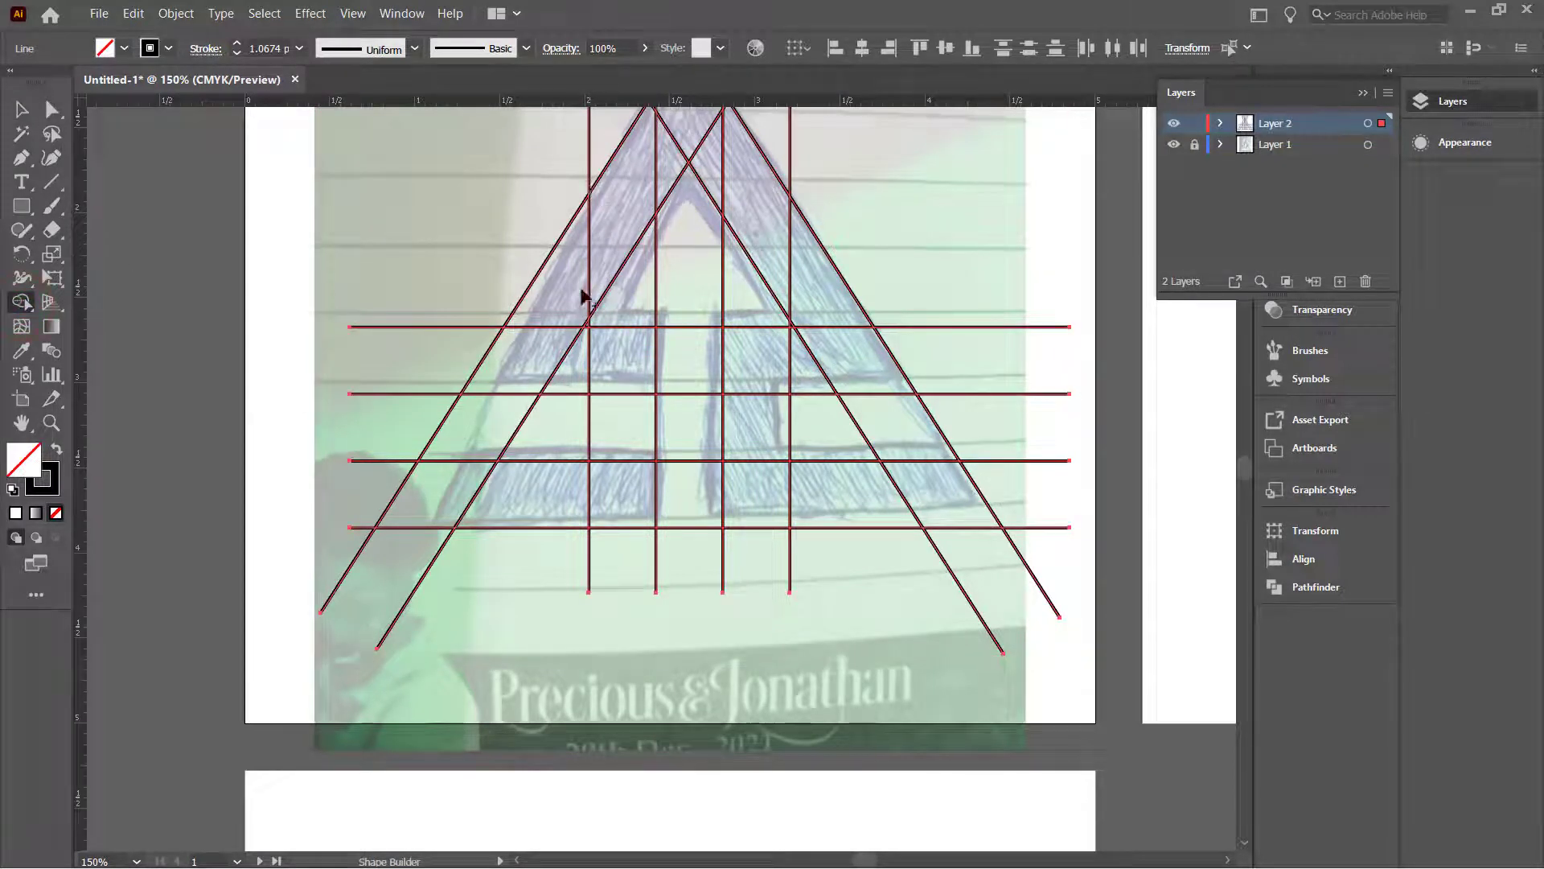
{"action": "mouse_move", "coordinate": [646, 351]}
{"action": "left_mouse_down"}
{"action": "mouse_move", "coordinate": [630, 386]}
{"action": "mouse_move", "coordinate": [654, 379]}
{"action": "mouse_move", "coordinate": [524, 369]}
{"action": "left_mouse_up"}
{"action": "mouse_move", "coordinate": [554, 306]}
{"action": "left_mouse_down"}
{"action": "mouse_move", "coordinate": [681, 122]}
{"action": "mouse_move", "coordinate": [725, 146]}
{"action": "mouse_move", "coordinate": [807, 297]}
{"action": "left_mouse_up"}
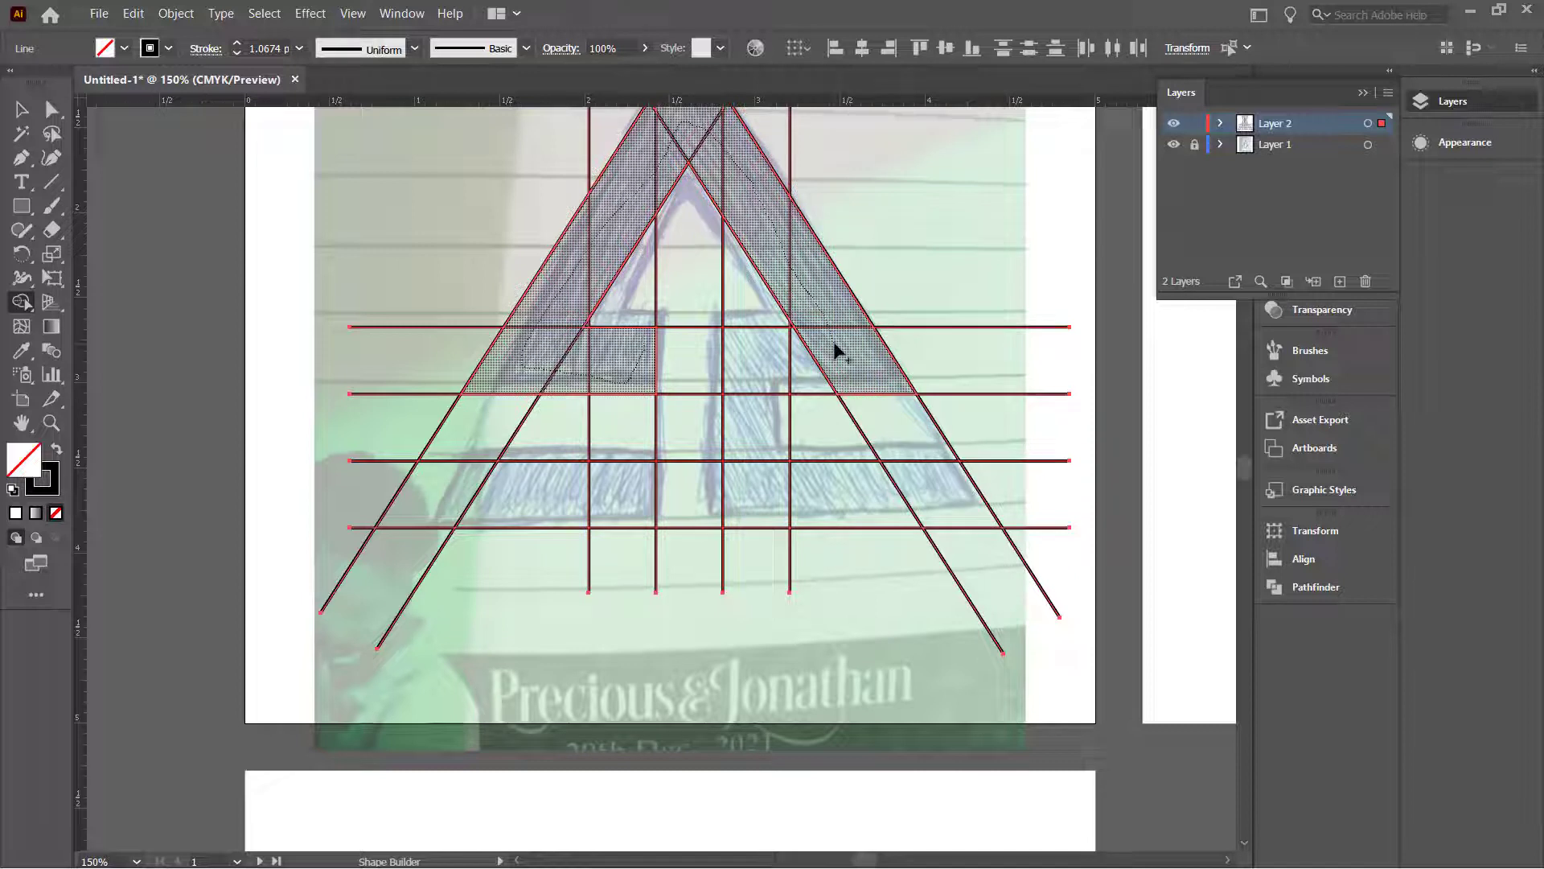
{"action": "mouse_move", "coordinate": [753, 357]}
{"action": "left_mouse_down"}
{"action": "mouse_move", "coordinate": [751, 487]}
{"action": "mouse_move", "coordinate": [925, 483]}
{"action": "left_mouse_up"}
Step: Set the fill colour to black and fill the merged A shape
{"action": "left_click", "coordinate": [124, 48]}
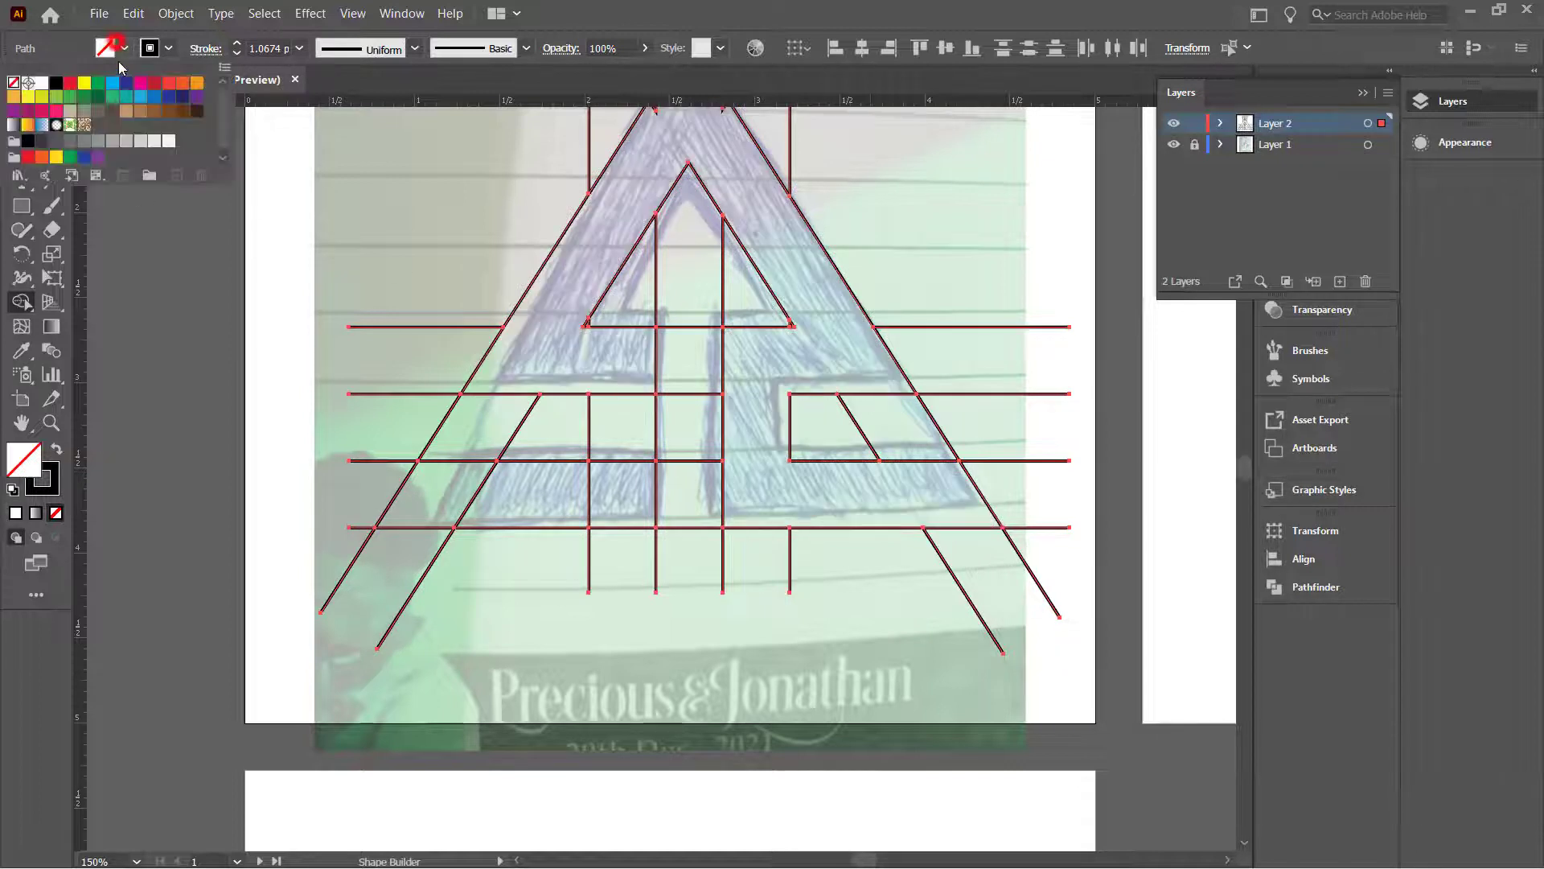
{"action": "left_click", "coordinate": [51, 84]}
{"action": "left_click", "coordinate": [639, 181]}
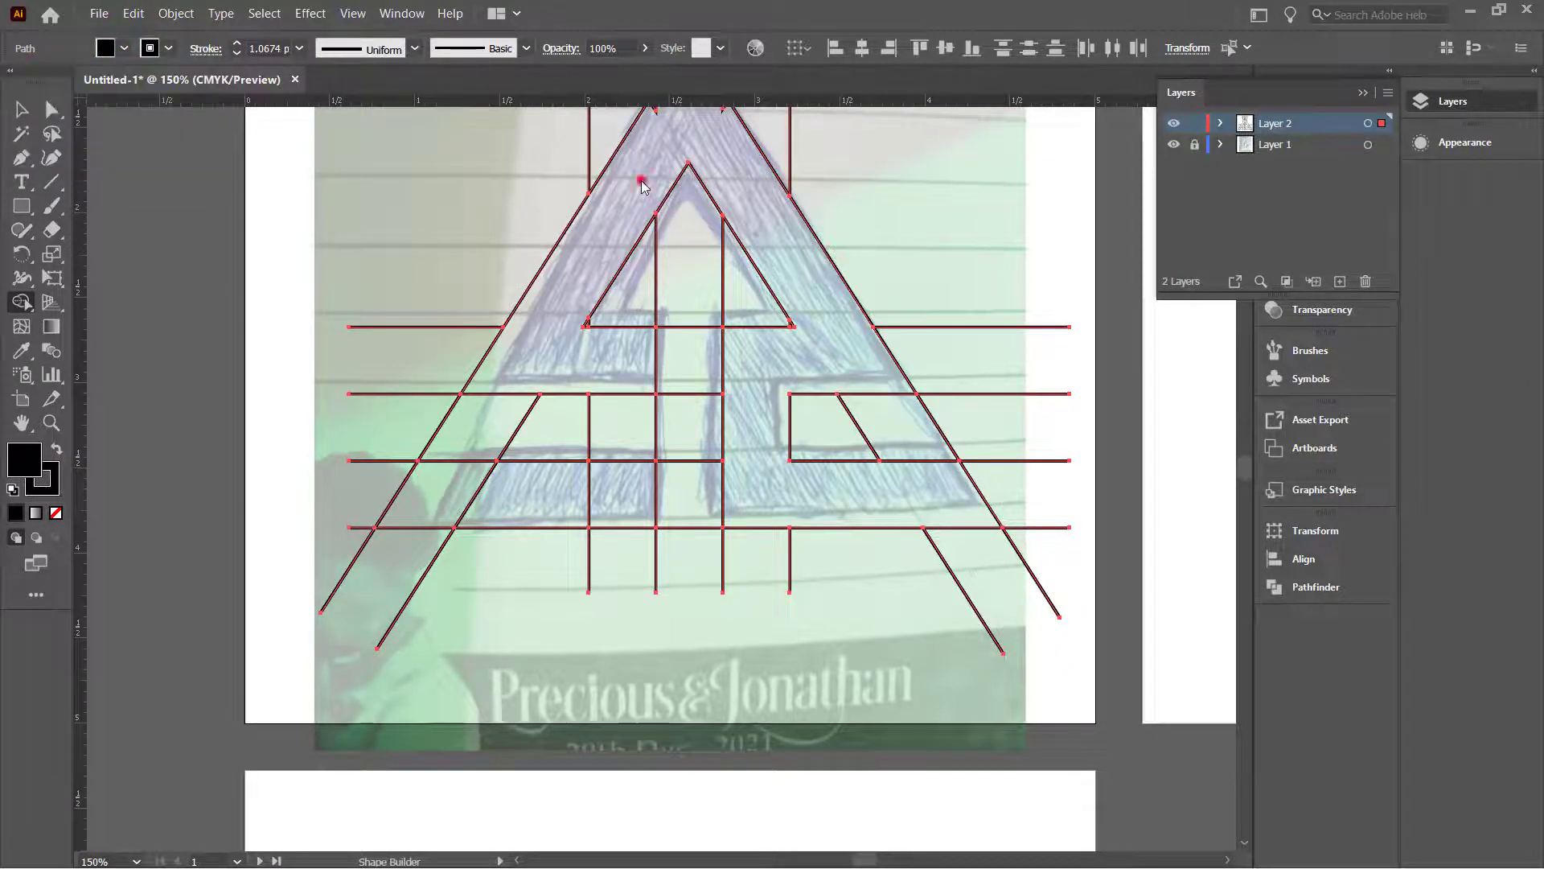
{"action": "left_click", "coordinate": [644, 174]}
{"action": "scroll", "coordinate": [676, 161], "scroll_direction": "down", "scroll_amount": 2}
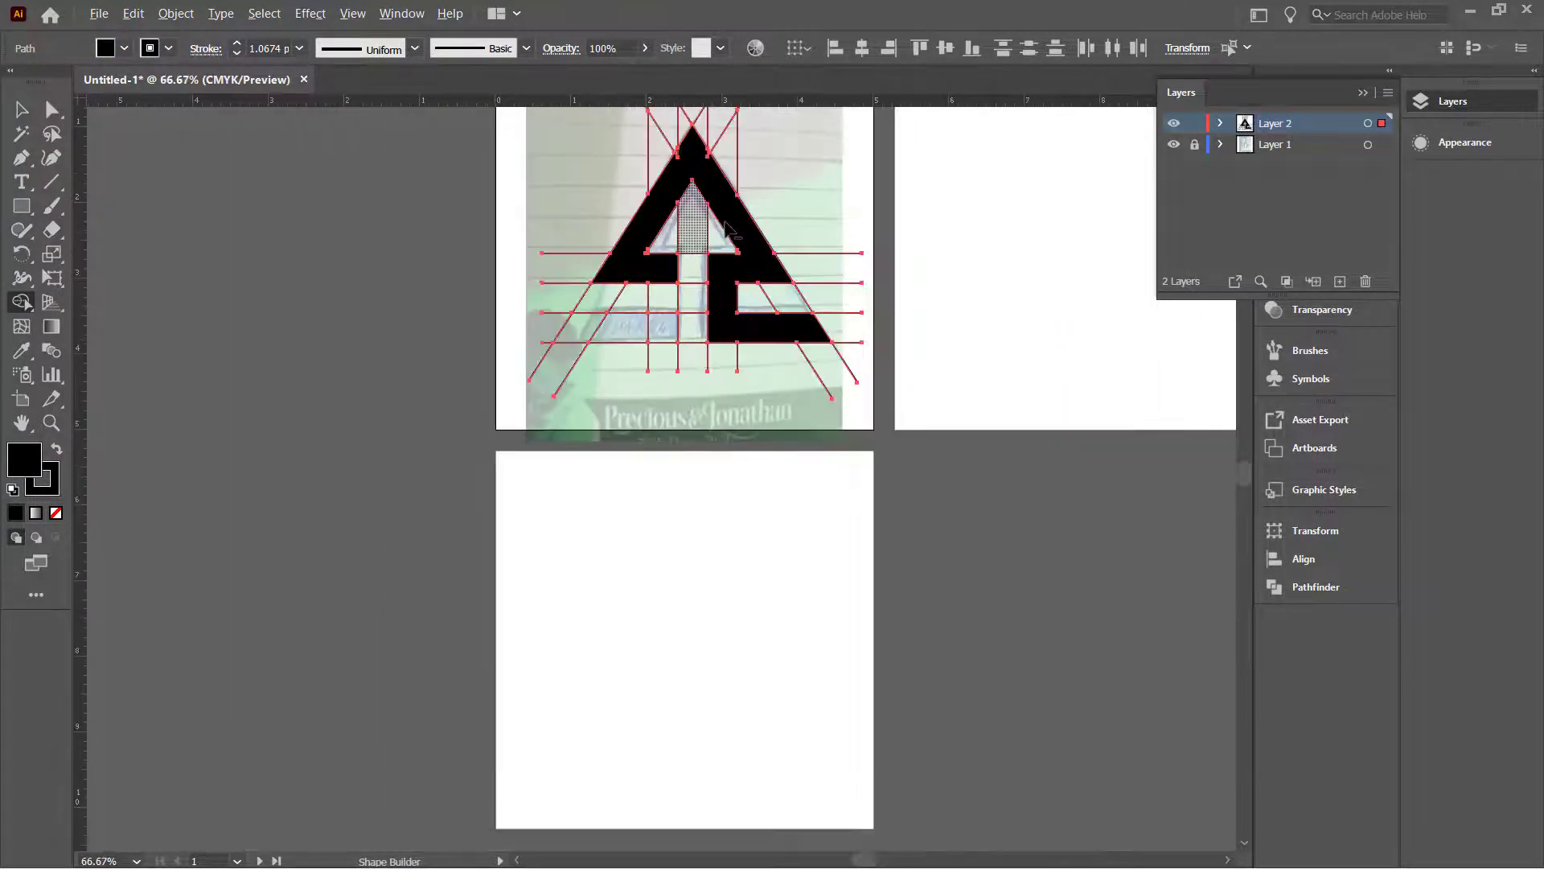
{"action": "scroll", "coordinate": [687, 153], "scroll_direction": "up", "scroll_amount": 3}
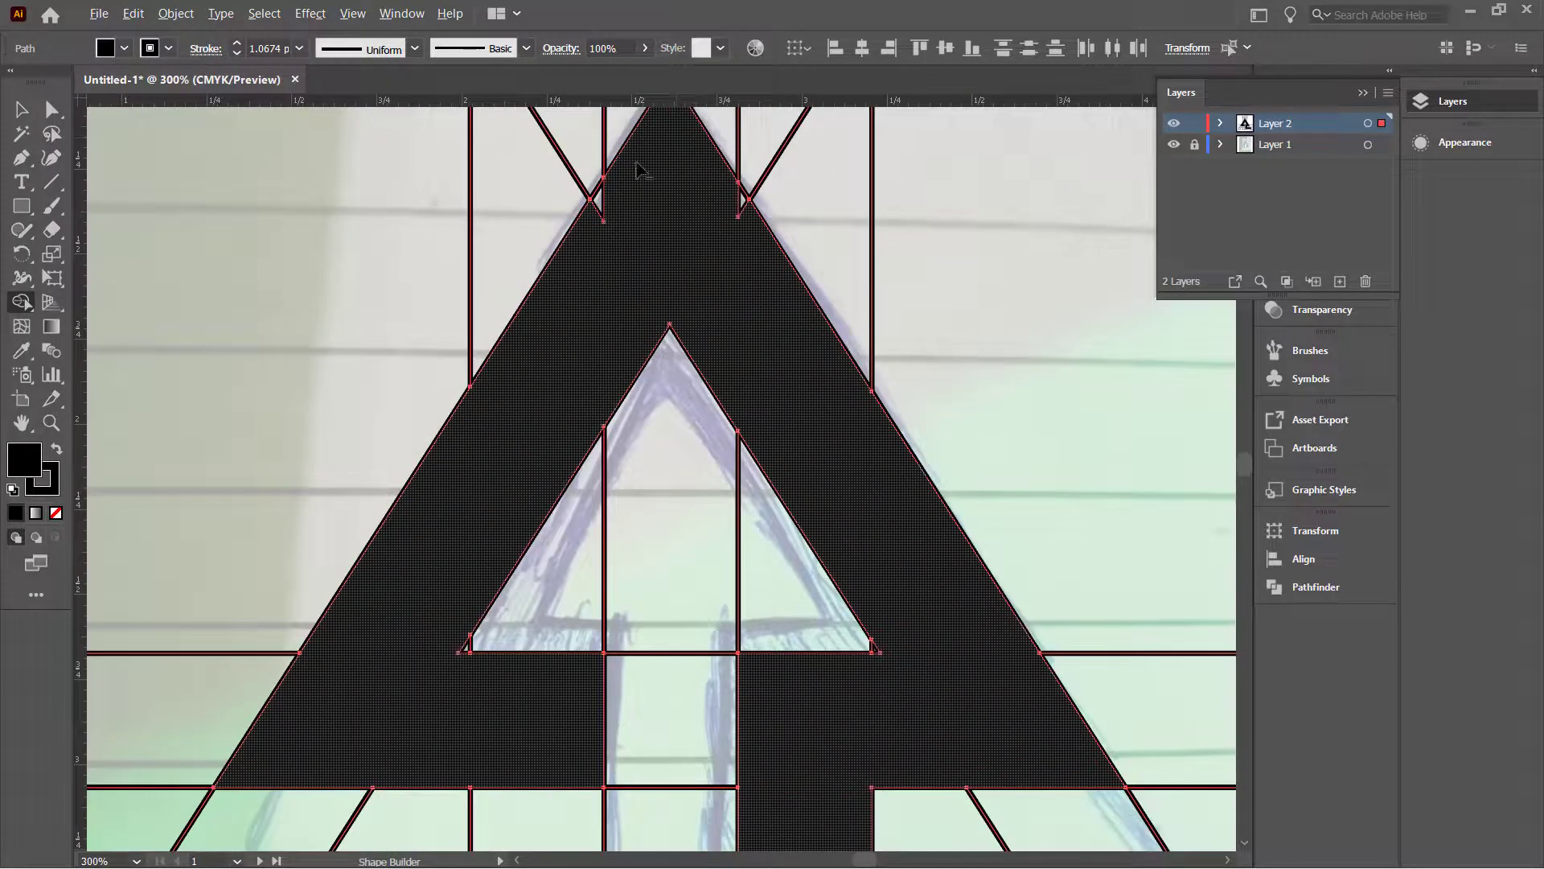
Step: Fill the left and right notches at the triangle's apex into the black shape
{"action": "left_click", "coordinate": [604, 196]}
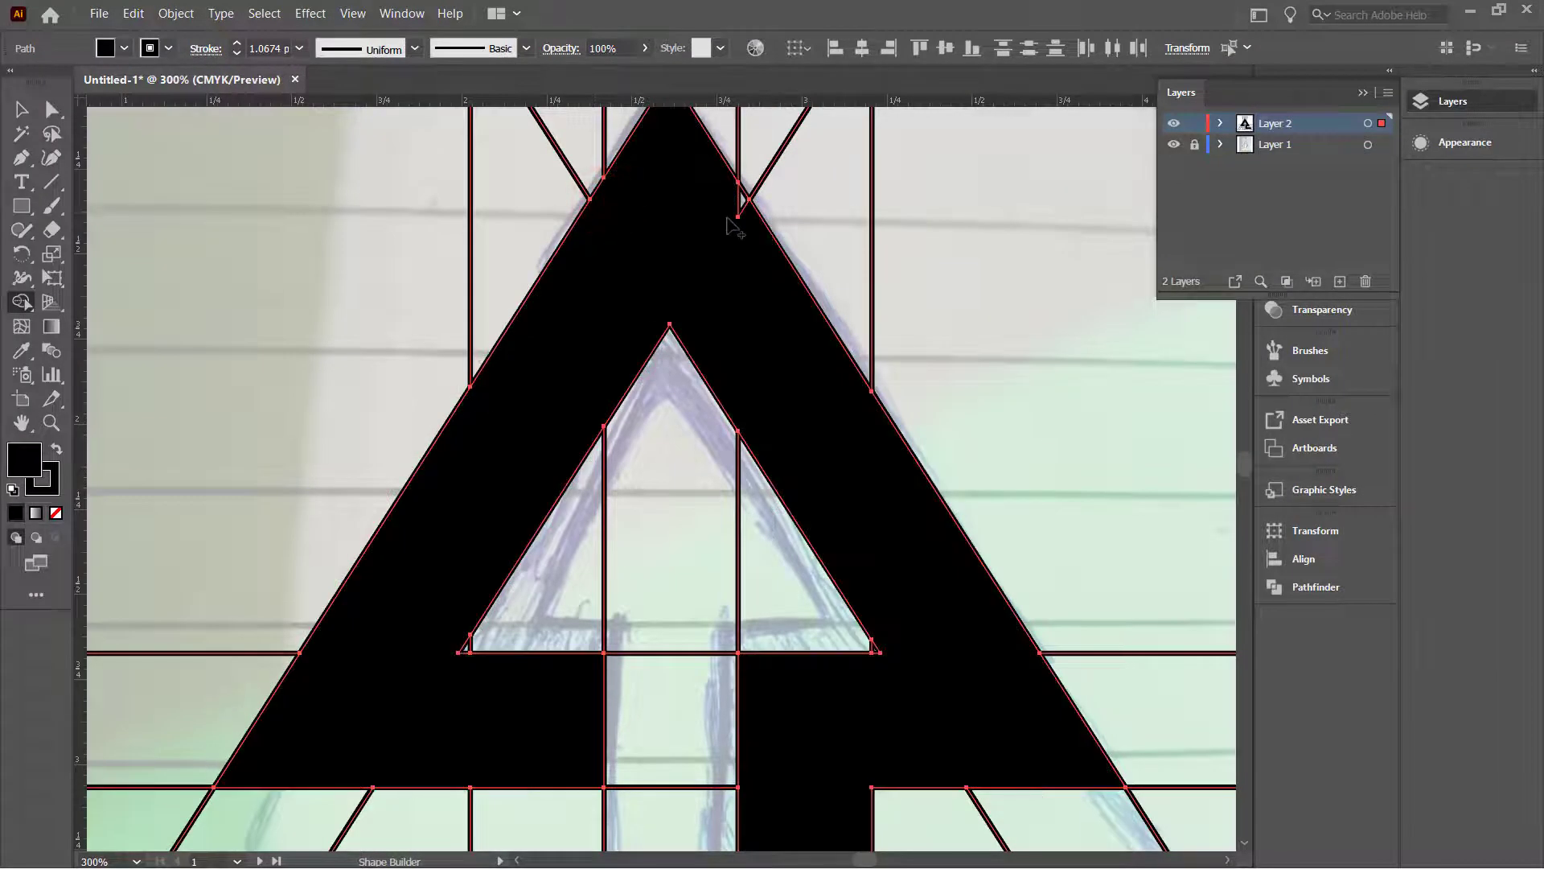
{"action": "left_click", "coordinate": [726, 183]}
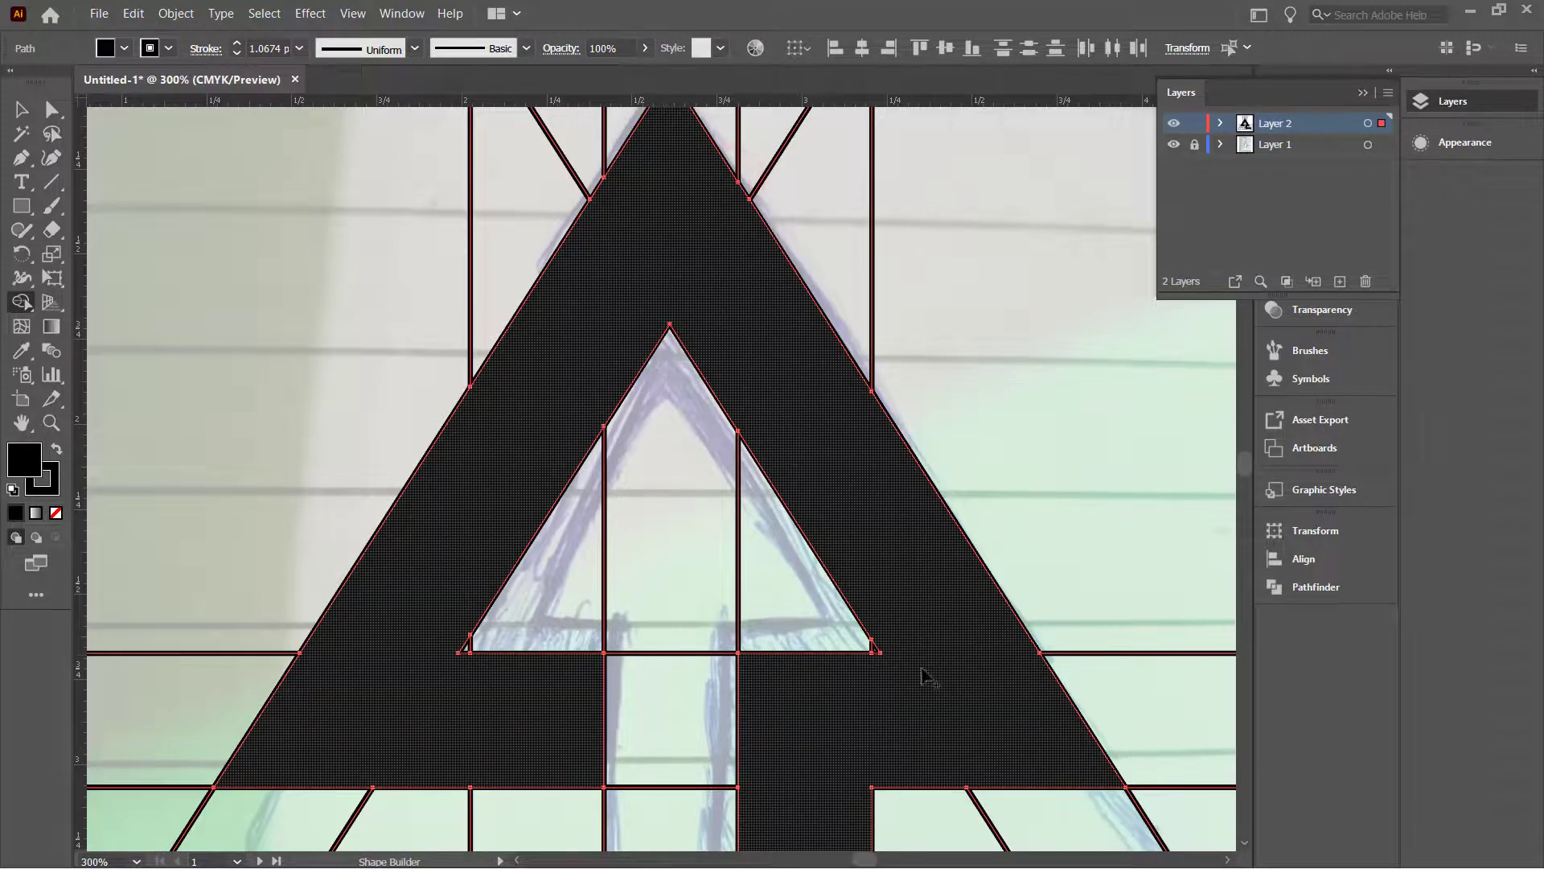
{"action": "scroll", "coordinate": [936, 652], "scroll_direction": "down", "scroll_amount": 5}
{"action": "scroll", "coordinate": [930, 741], "scroll_direction": "up", "scroll_amount": 4}
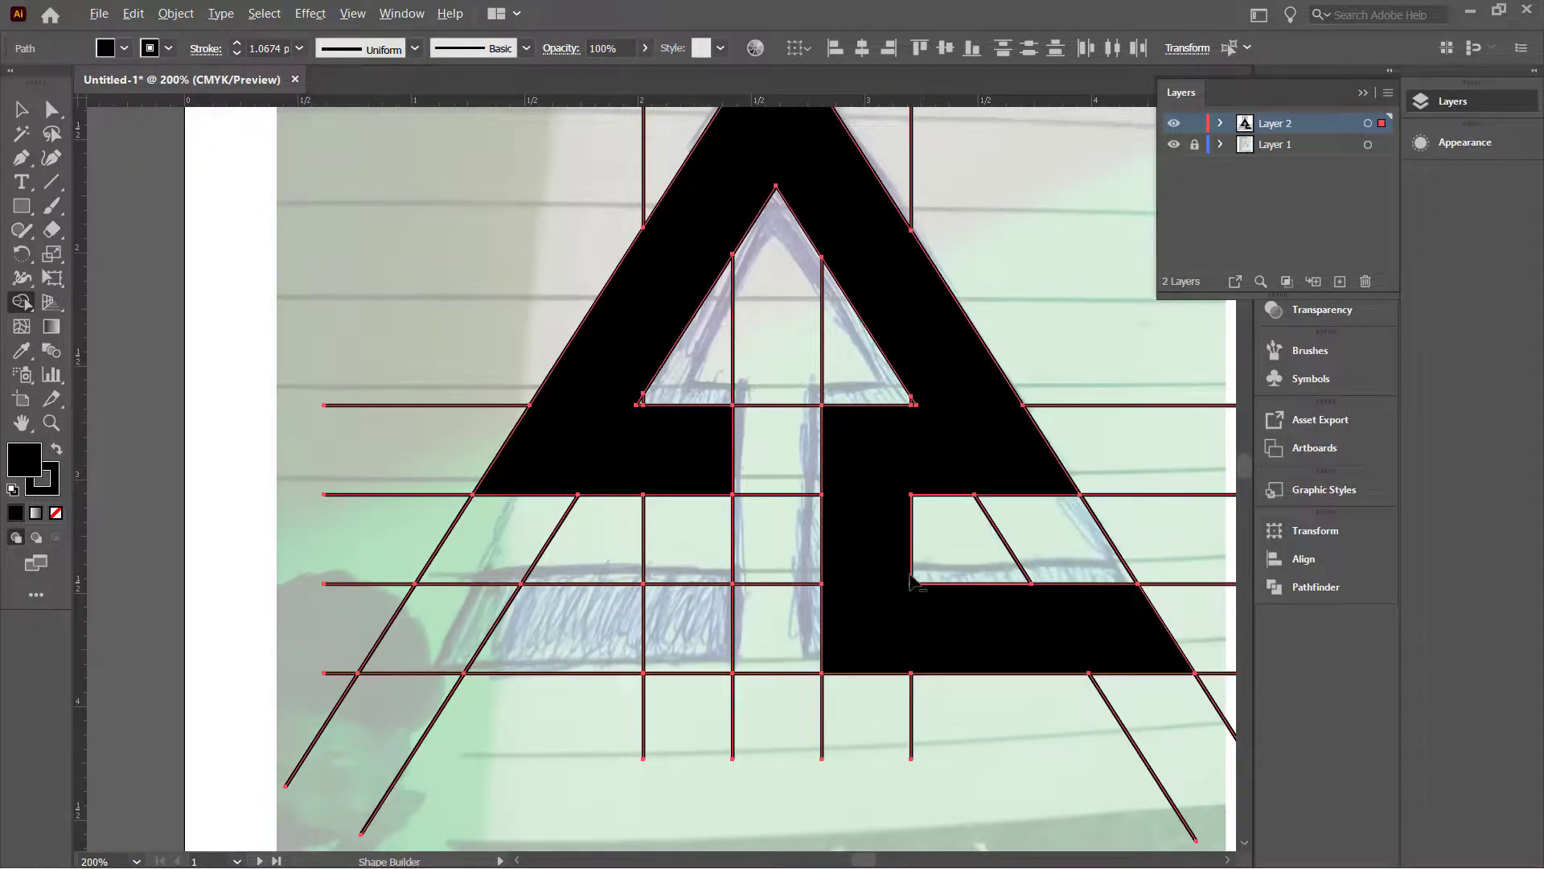
{"action": "scroll", "coordinate": [975, 629], "scroll_direction": "up", "scroll_amount": 3}
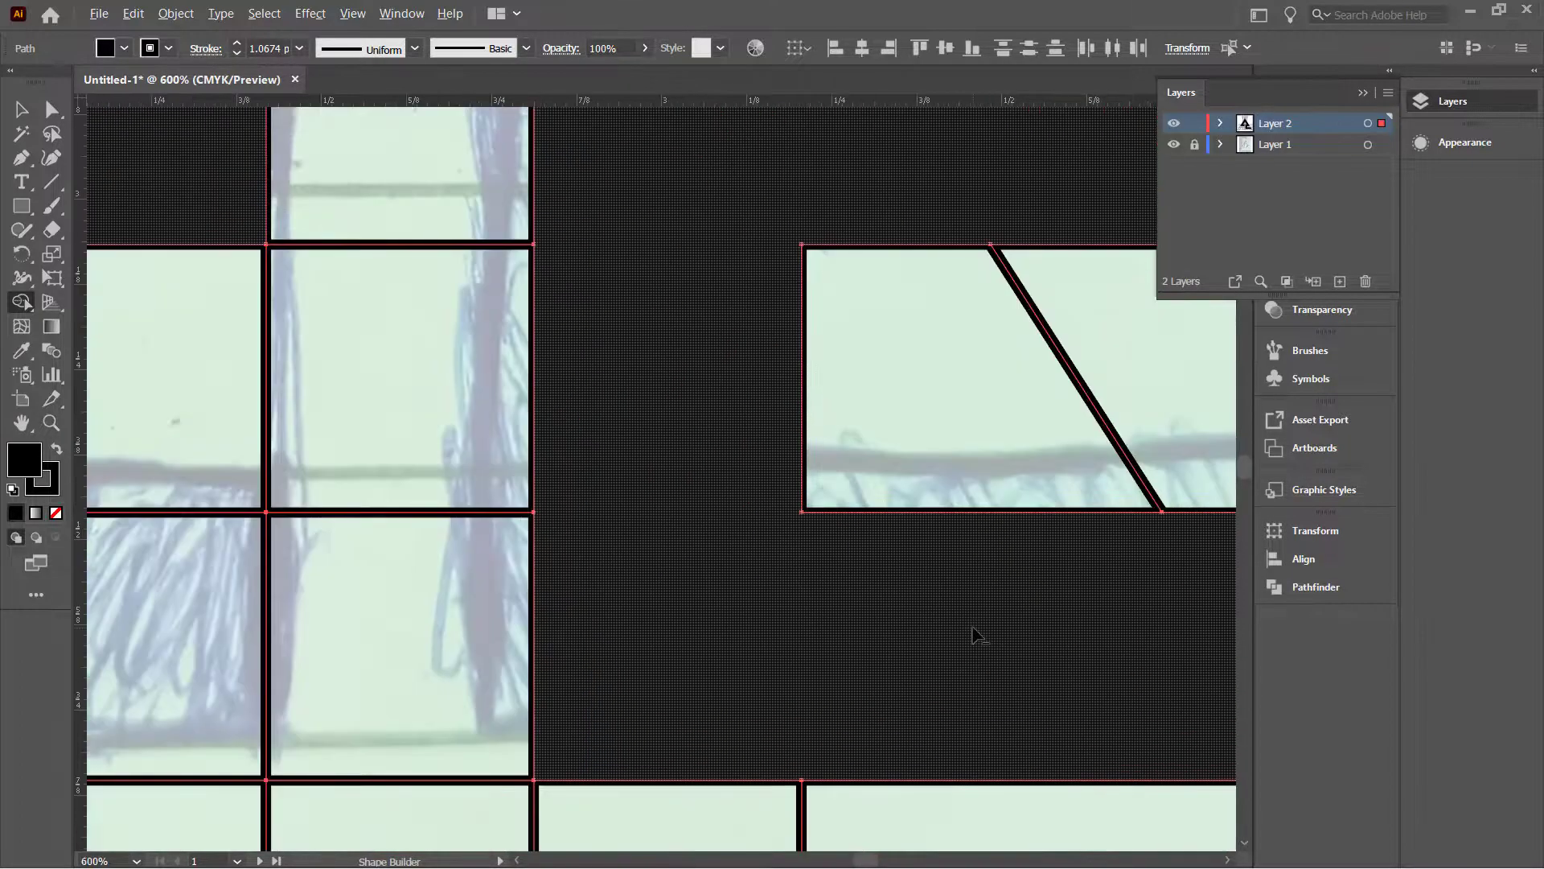
{"action": "scroll", "coordinate": [921, 270], "scroll_direction": "up", "scroll_amount": 2}
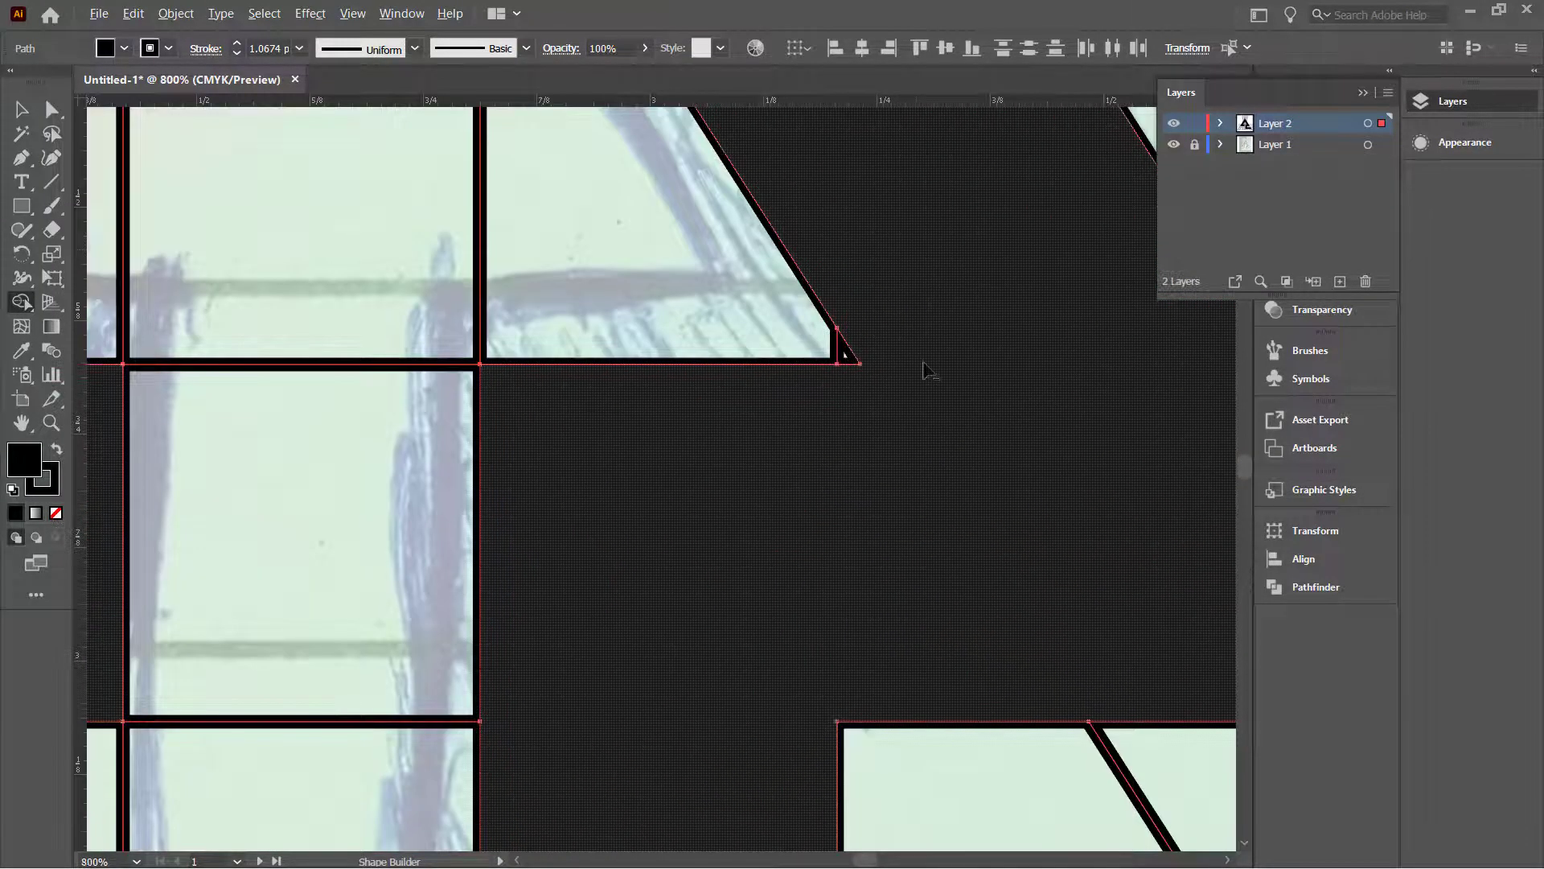
{"action": "scroll", "coordinate": [929, 366], "scroll_direction": "down", "scroll_amount": 4}
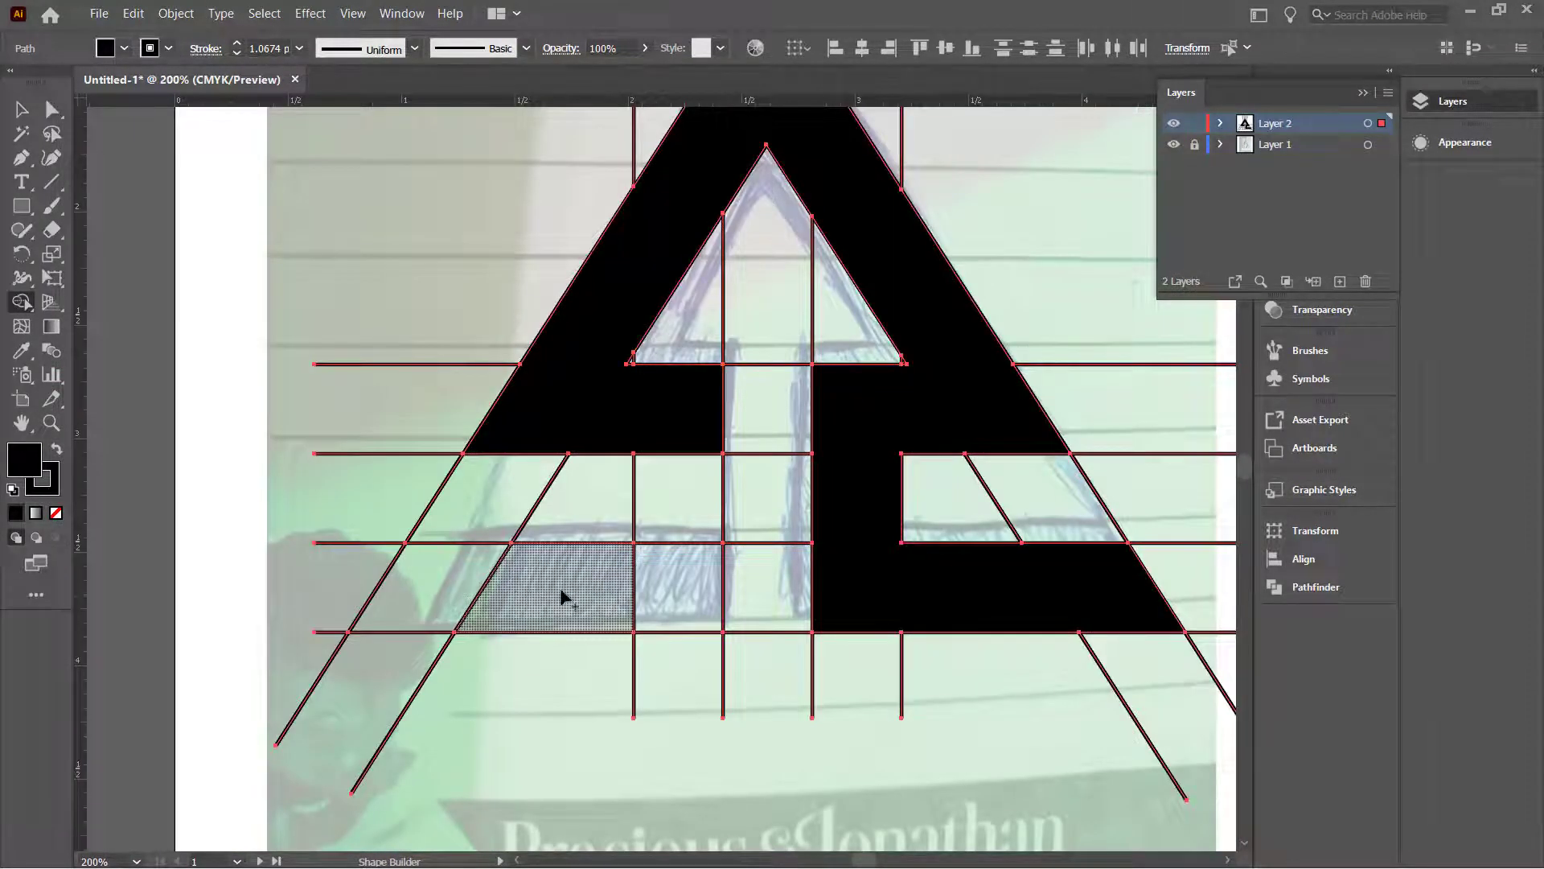
Step: Merge the bottom-left row of grid cells into a solid black bar
{"action": "mouse_move", "coordinate": [402, 607]}
{"action": "left_mouse_down"}
{"action": "mouse_move", "coordinate": [696, 597]}
{"action": "mouse_move", "coordinate": [680, 597]}
{"action": "left_mouse_up"}
{"action": "scroll", "coordinate": [487, 631], "scroll_direction": "up", "scroll_amount": 4}
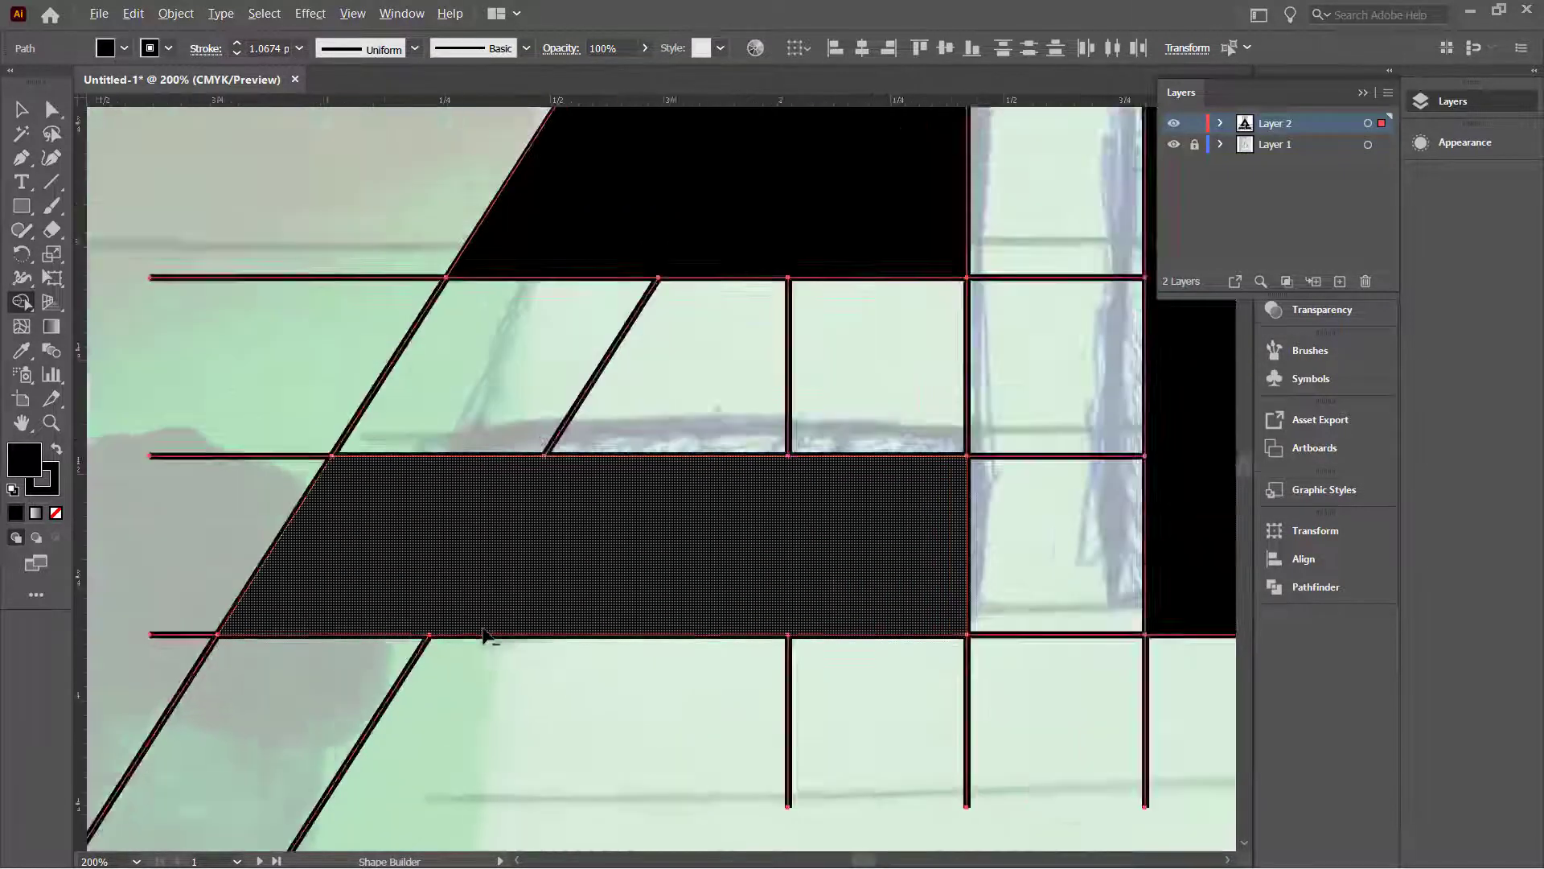
{"action": "scroll", "coordinate": [494, 628], "scroll_direction": "down", "scroll_amount": 3}
{"action": "scroll", "coordinate": [716, 565], "scroll_direction": "down", "scroll_amount": 6}
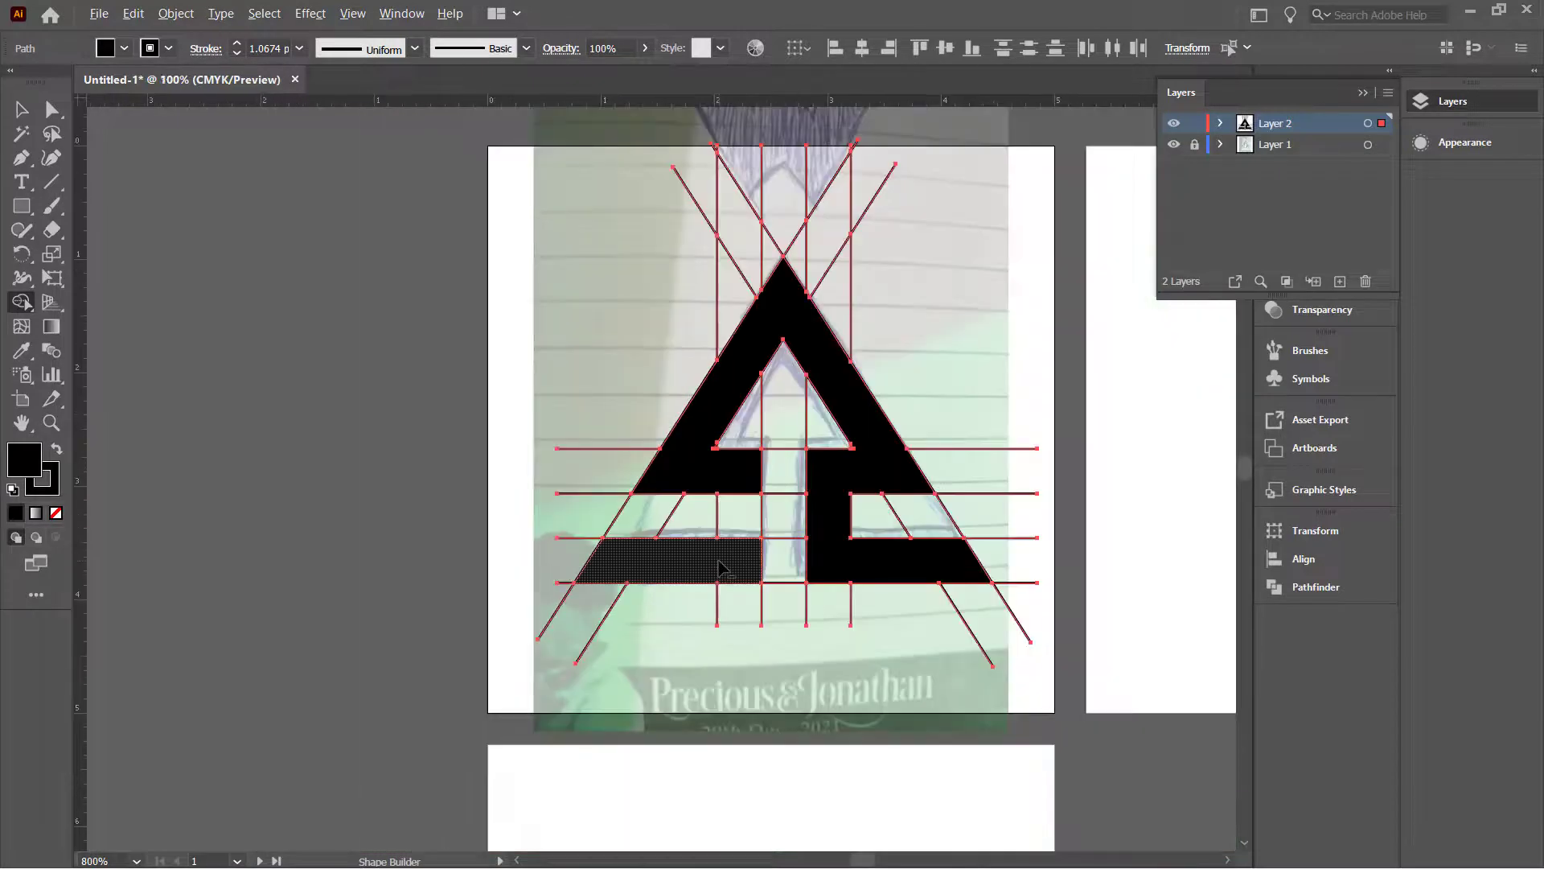
{"action": "scroll", "coordinate": [827, 558], "scroll_direction": "up", "scroll_amount": 3}
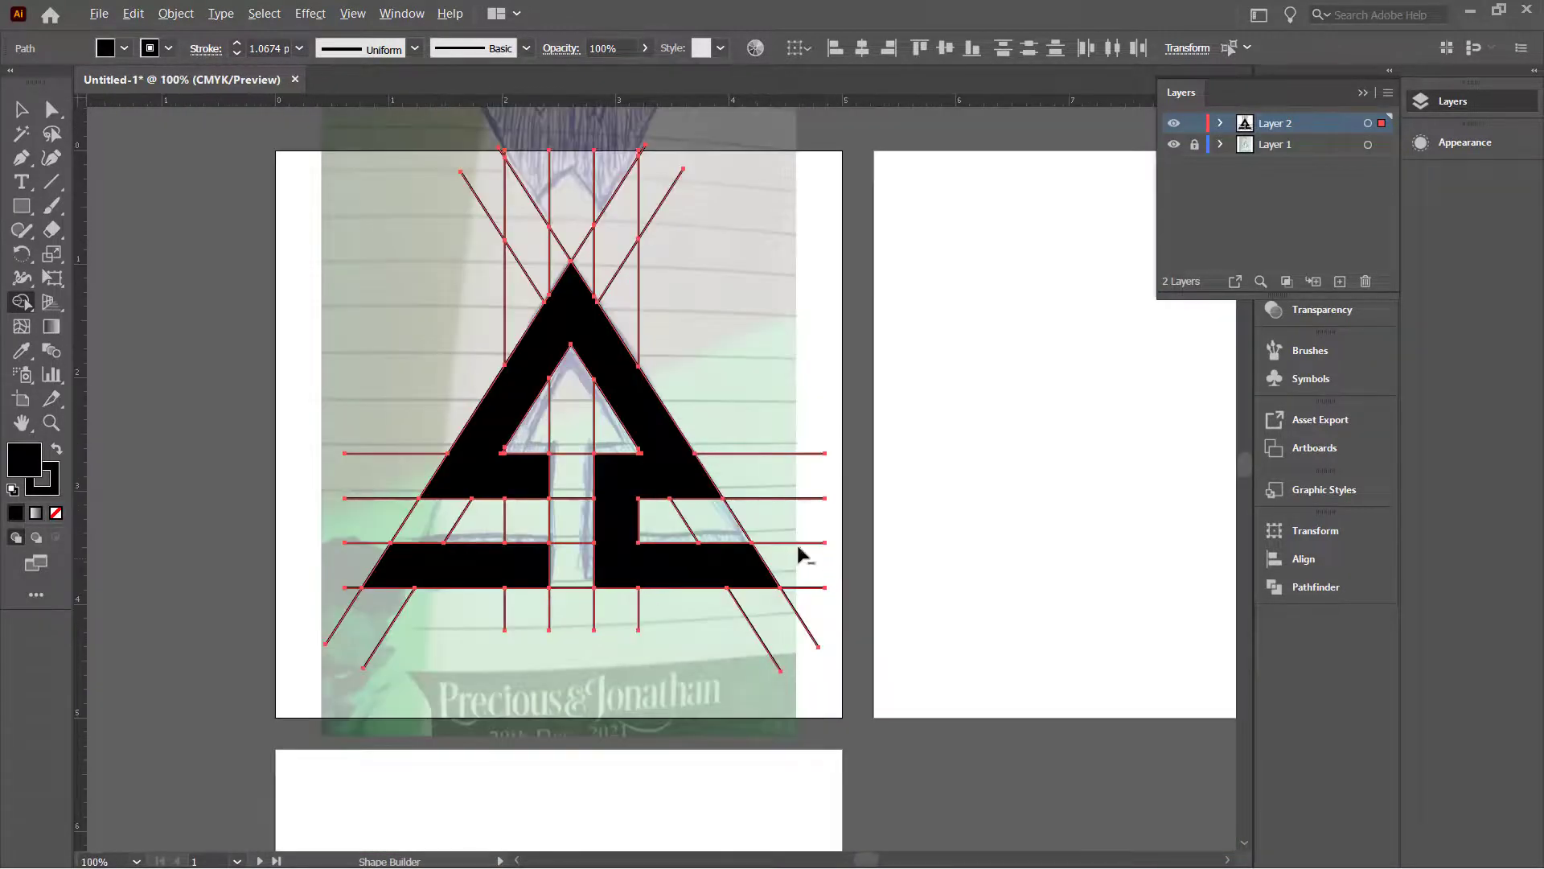
Step: Select all the logo artwork and guides, and hide the traced sketch photo on Layer 1
{"action": "left_click", "coordinate": [23, 111]}
{"action": "key", "text": "ctrl+a"}
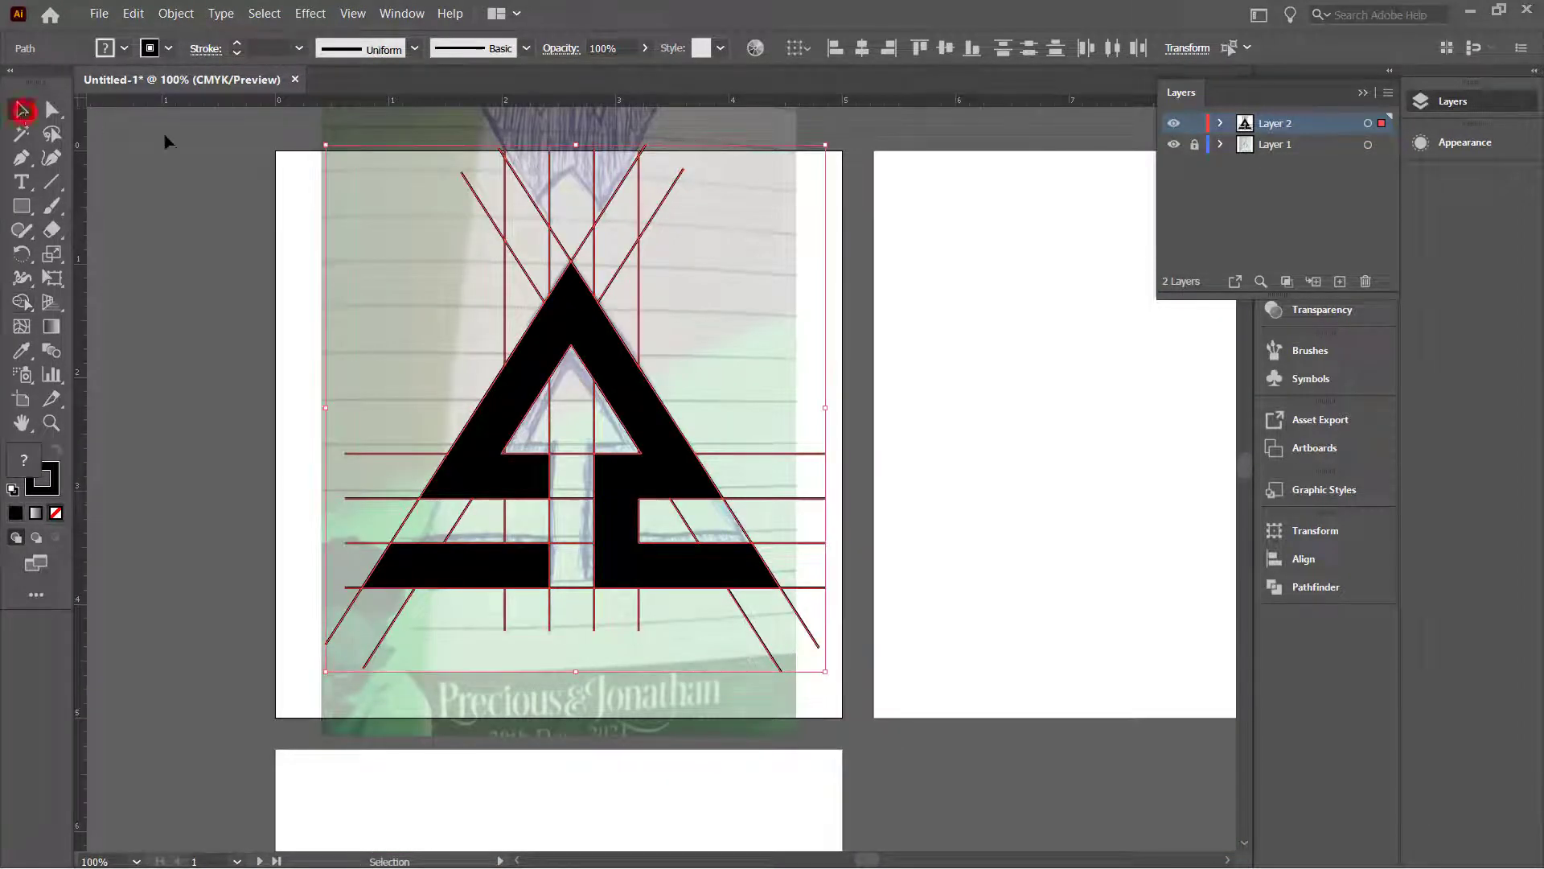
{"action": "left_click", "coordinate": [1174, 144]}
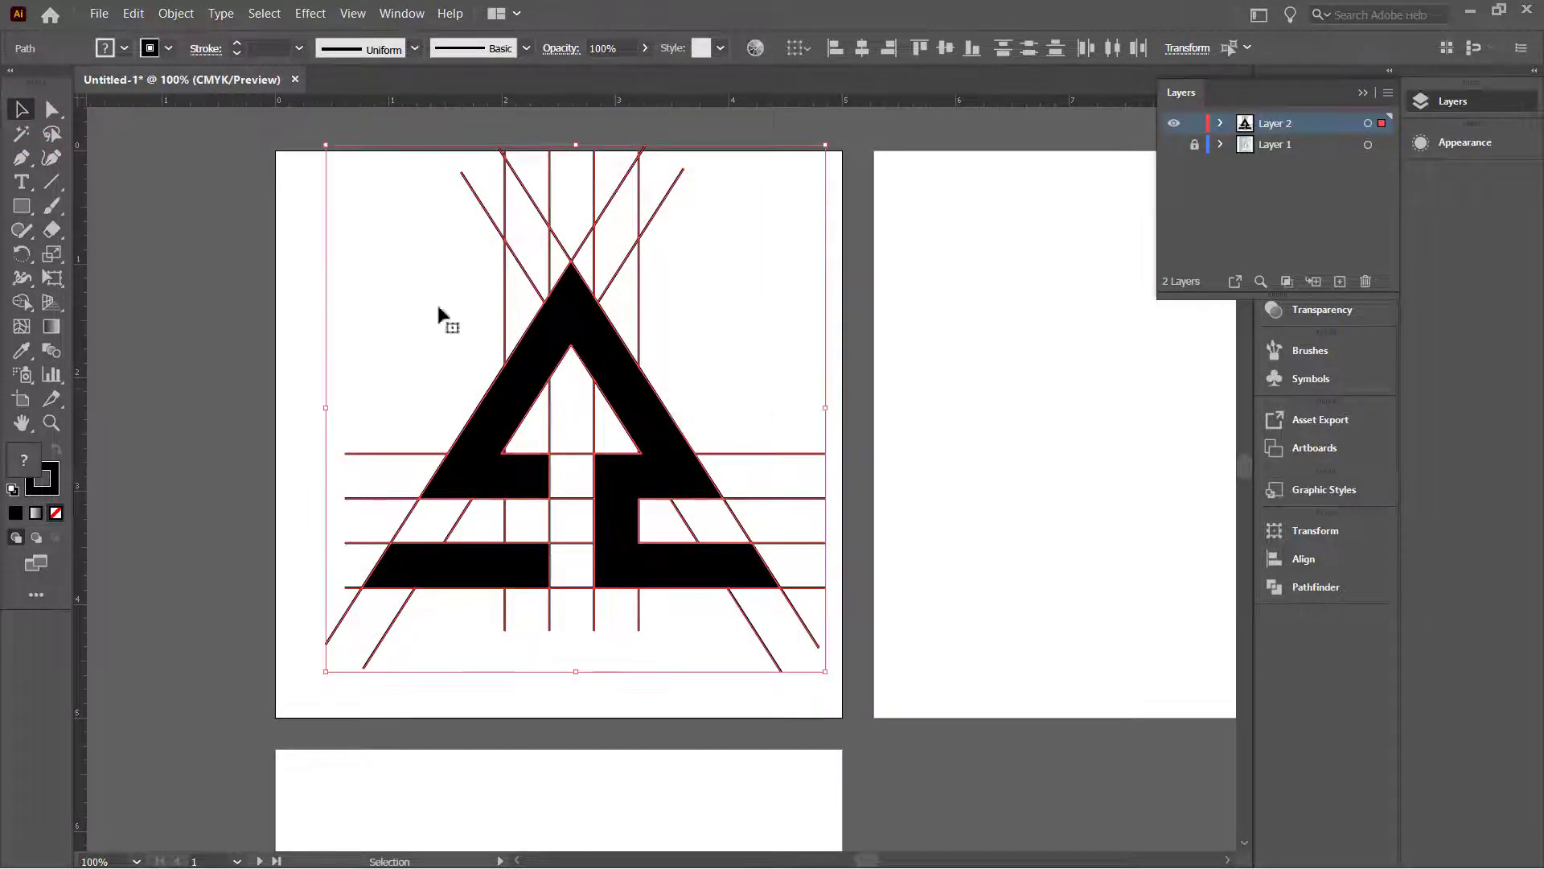
Step: Scale the logo and grid down to about 3.5 × 3.7 in and centre it on the artboard
{"action": "left_click_drag", "start_coordinate": [603, 299], "coordinate": [605, 357]}
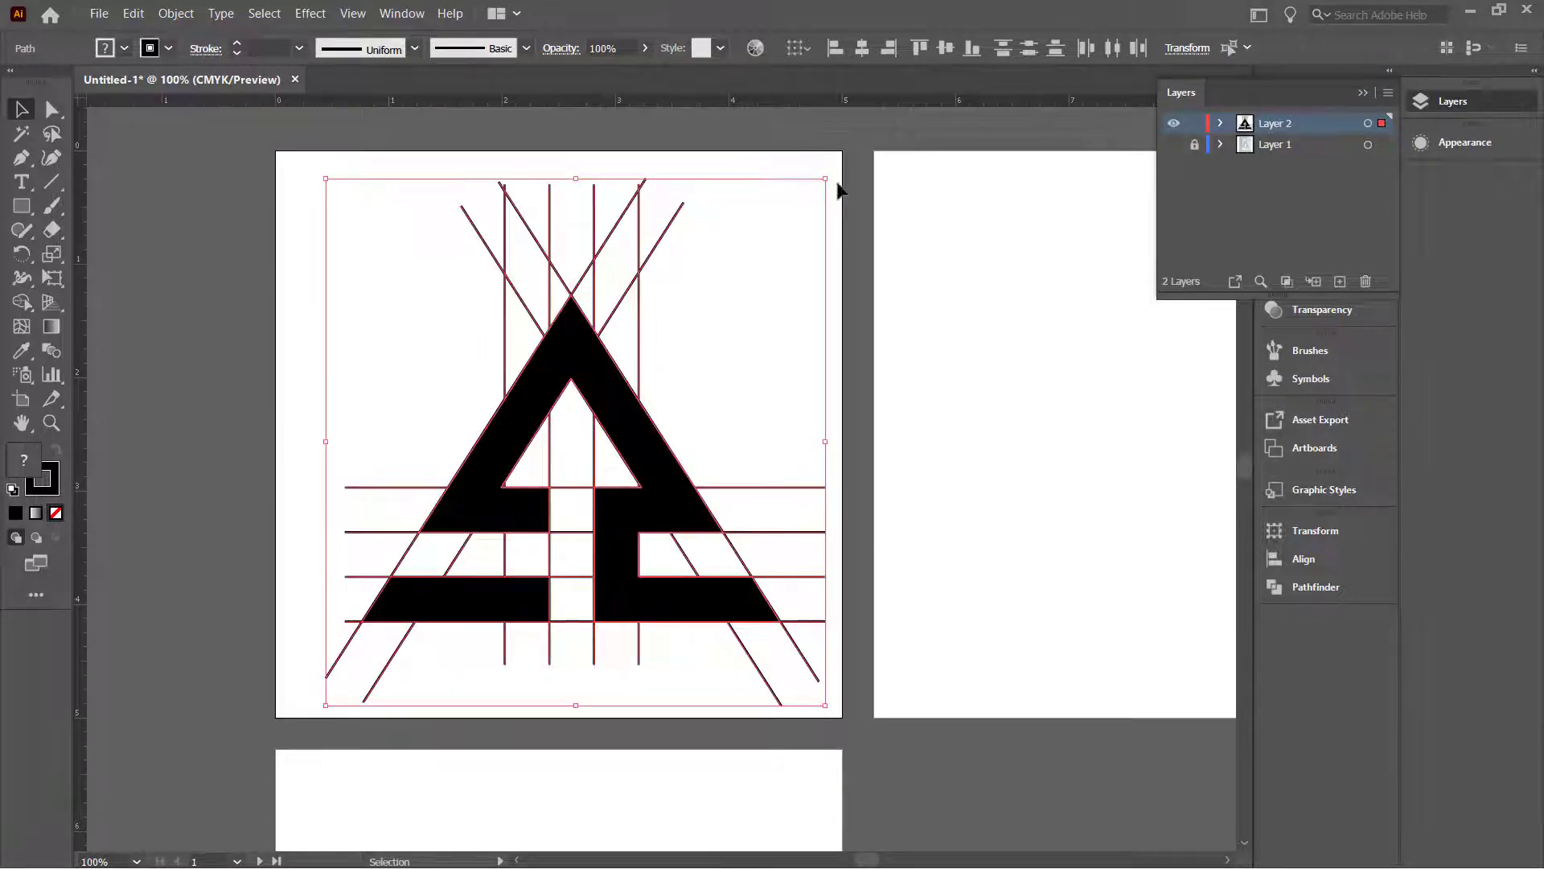
{"action": "left_click_drag", "start_coordinate": [829, 179], "coordinate": [721, 249]}
{"action": "left_click_drag", "start_coordinate": [544, 465], "coordinate": [576, 418]}
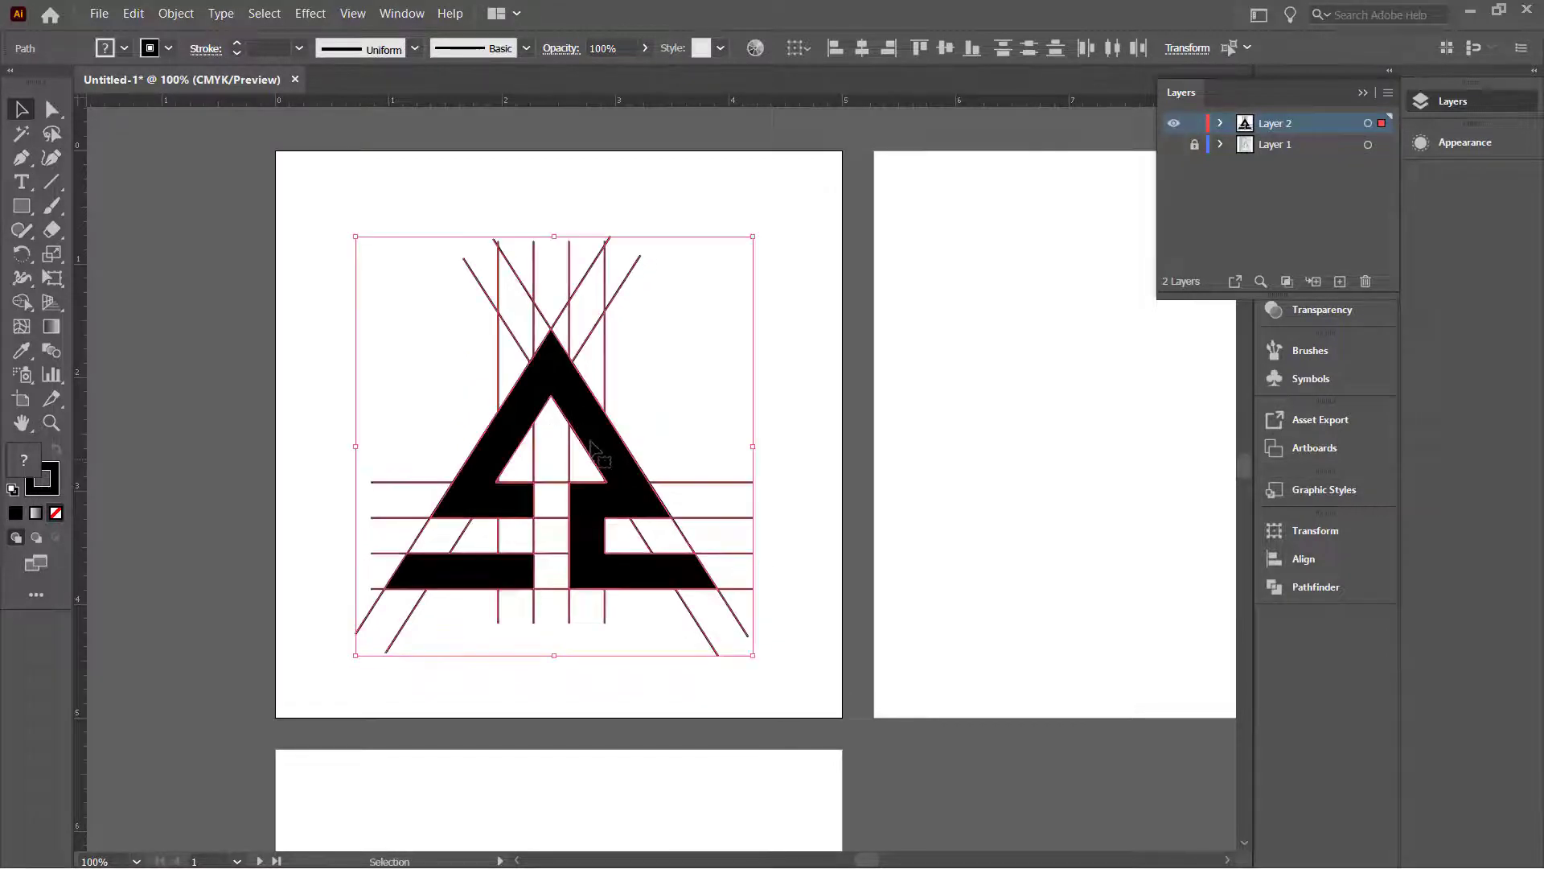
{"action": "scroll", "coordinate": [595, 455], "scroll_direction": "down", "scroll_amount": 3}
{"action": "left_click", "coordinate": [605, 428]}
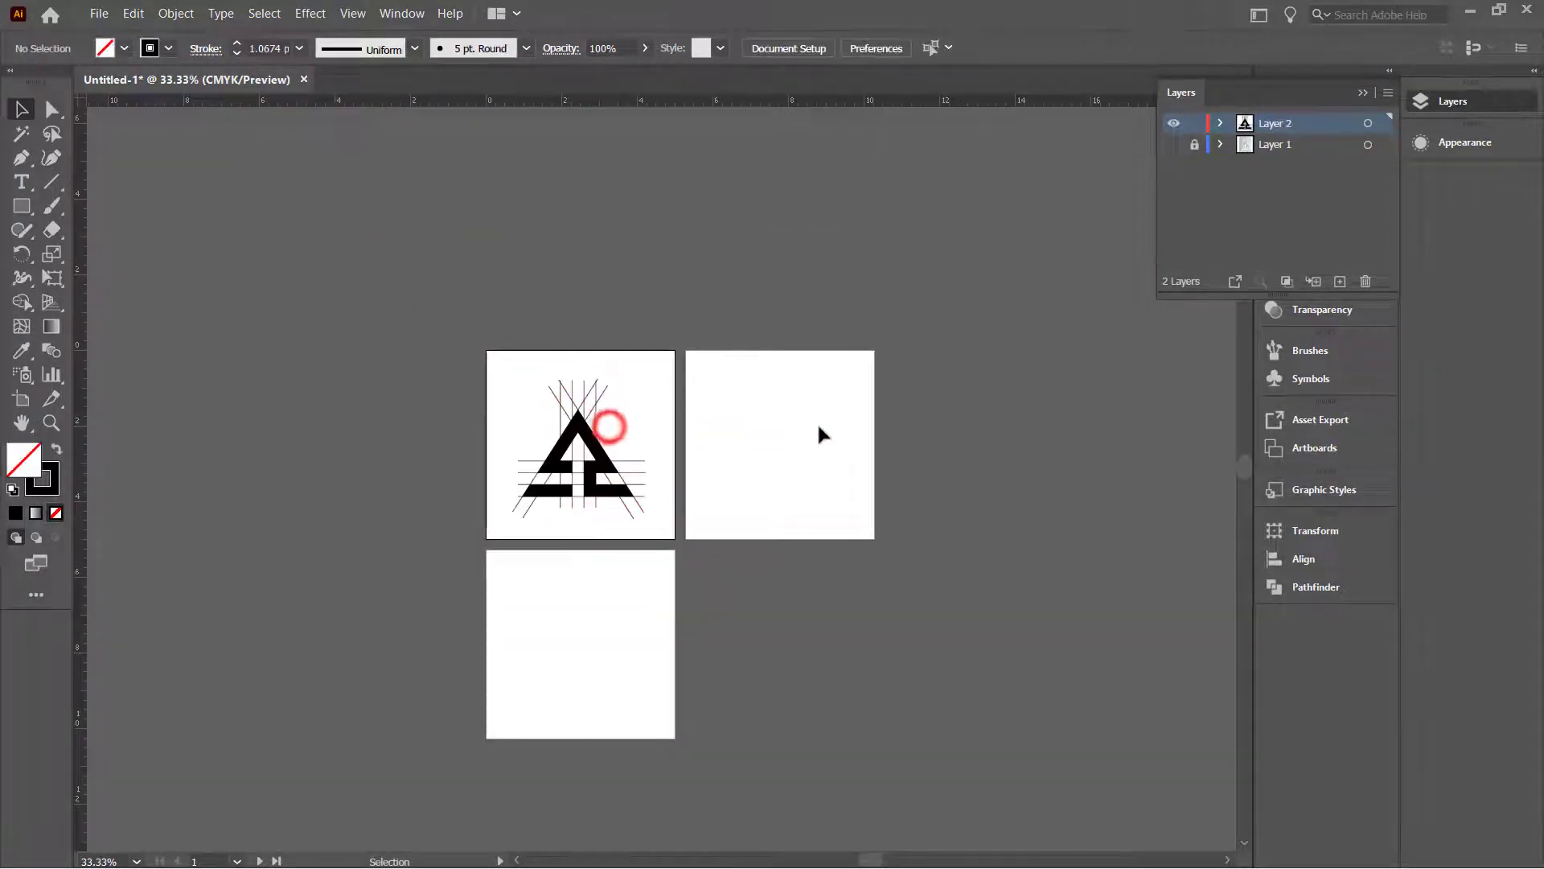
Step: Make the second artboard active, add a new layer, and copy the triangle-arrow onto it
{"action": "left_click", "coordinate": [735, 389]}
{"action": "left_click", "coordinate": [1339, 280]}
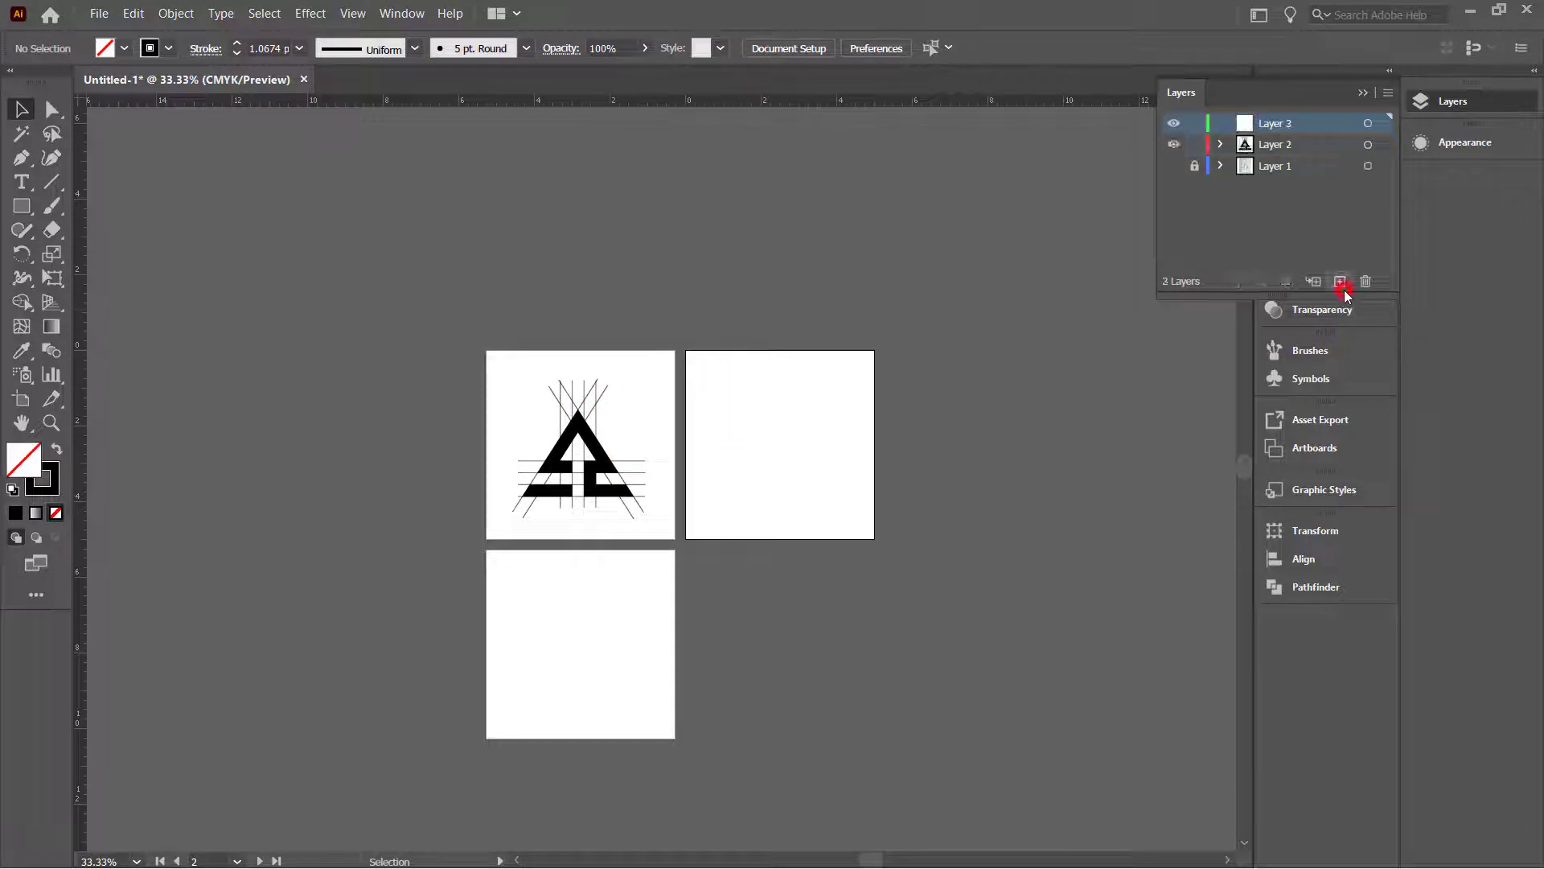
{"action": "scroll", "coordinate": [788, 424], "scroll_direction": "up", "scroll_amount": 2}
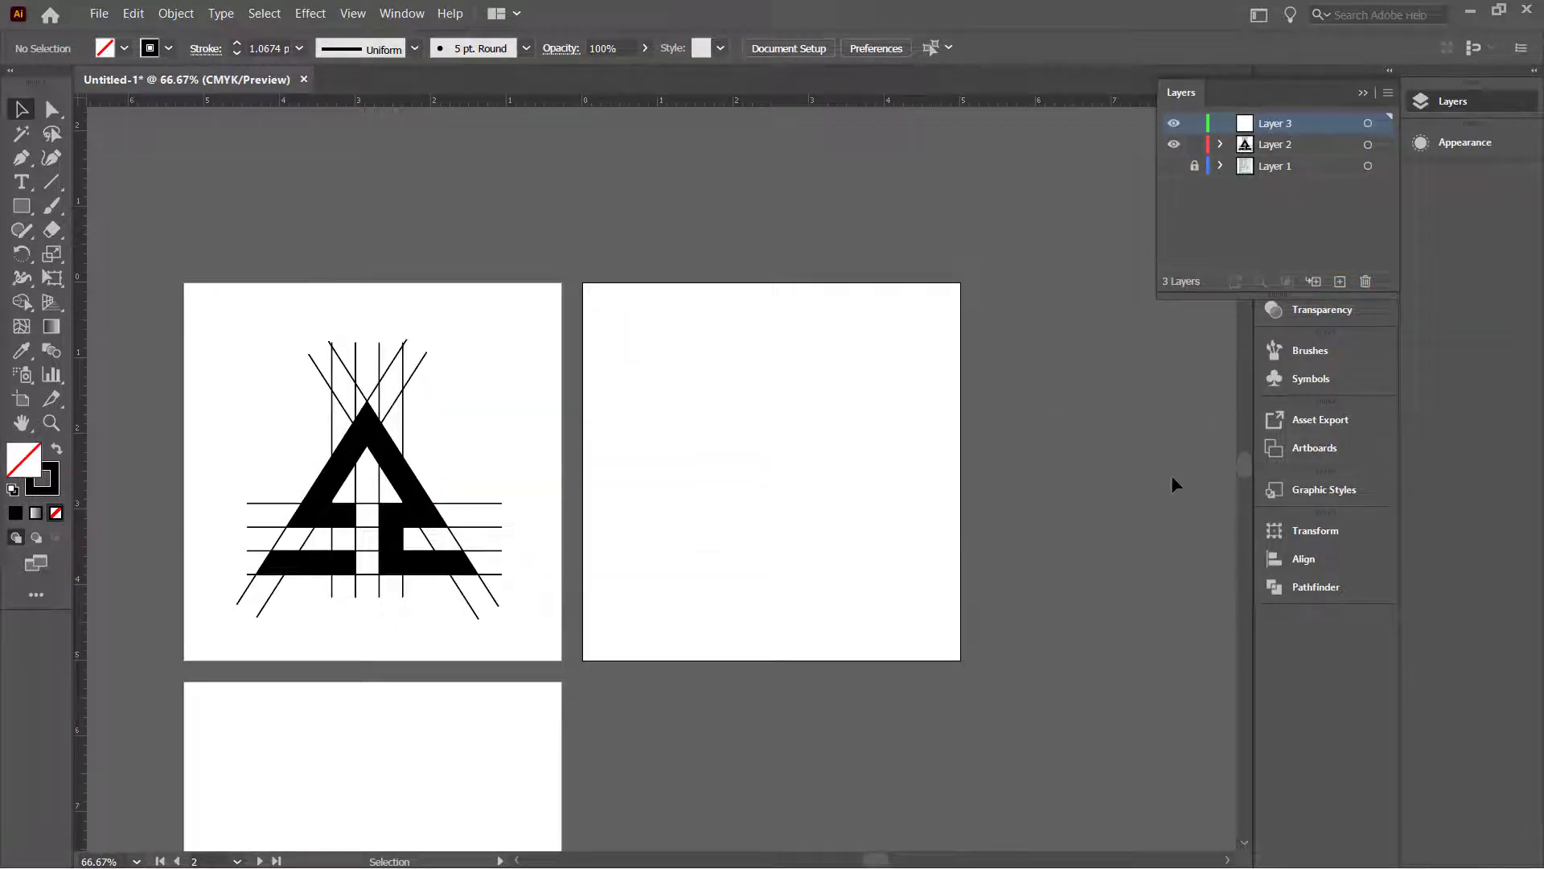
{"action": "left_click", "coordinate": [361, 438]}
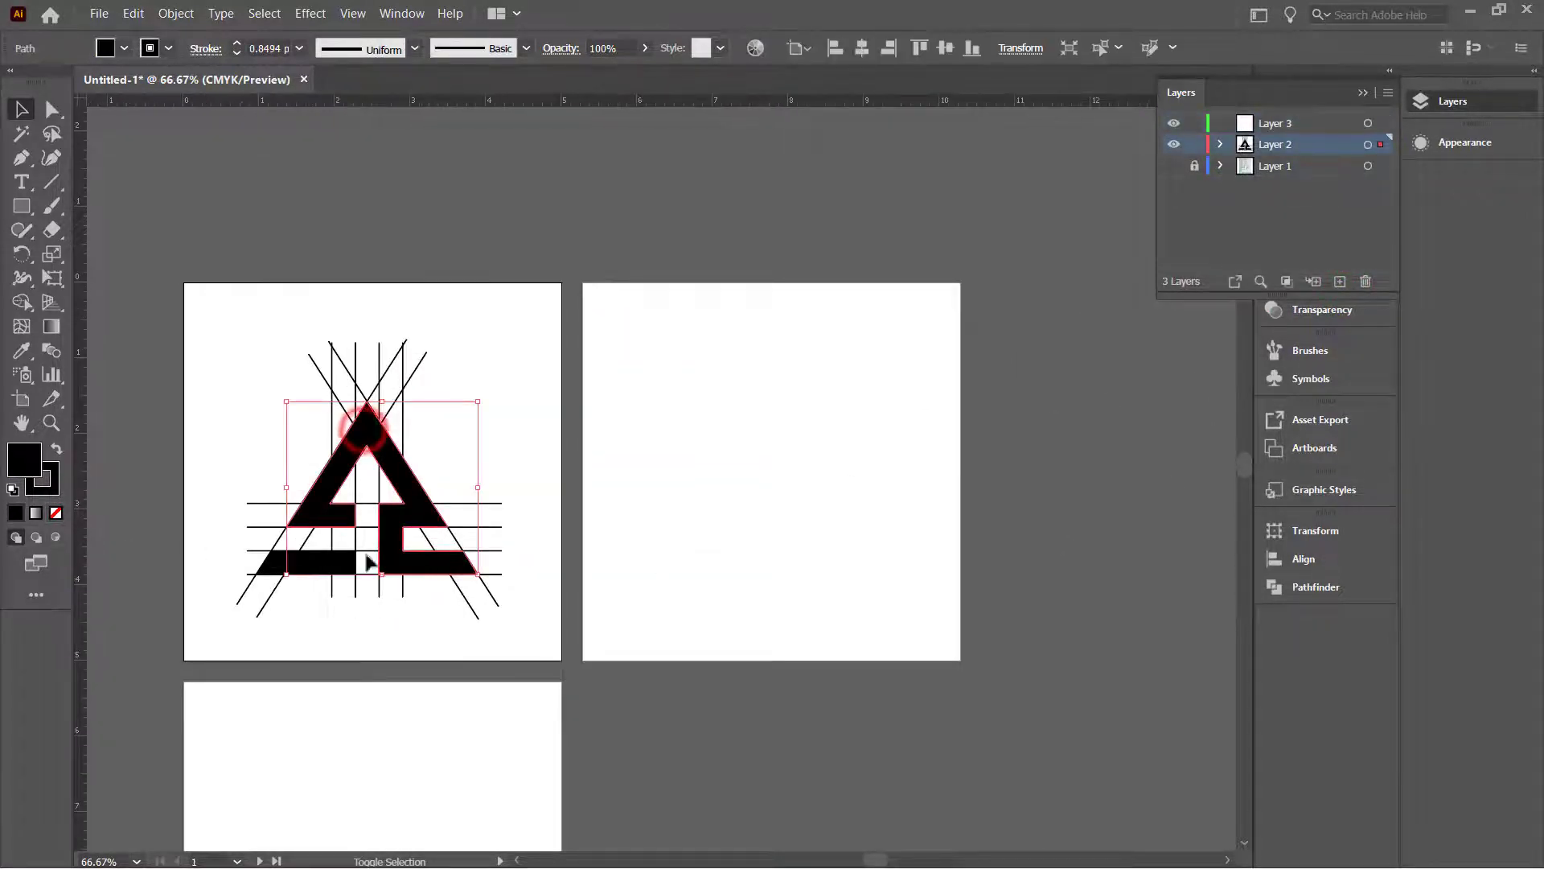
{"action": "left_click_drag", "start_coordinate": [391, 488], "coordinate": [812, 488]}
Step: Move the copied arrow onto Layer 3 with paste in front and centre it on the artboard
{"action": "key", "text": "a"}
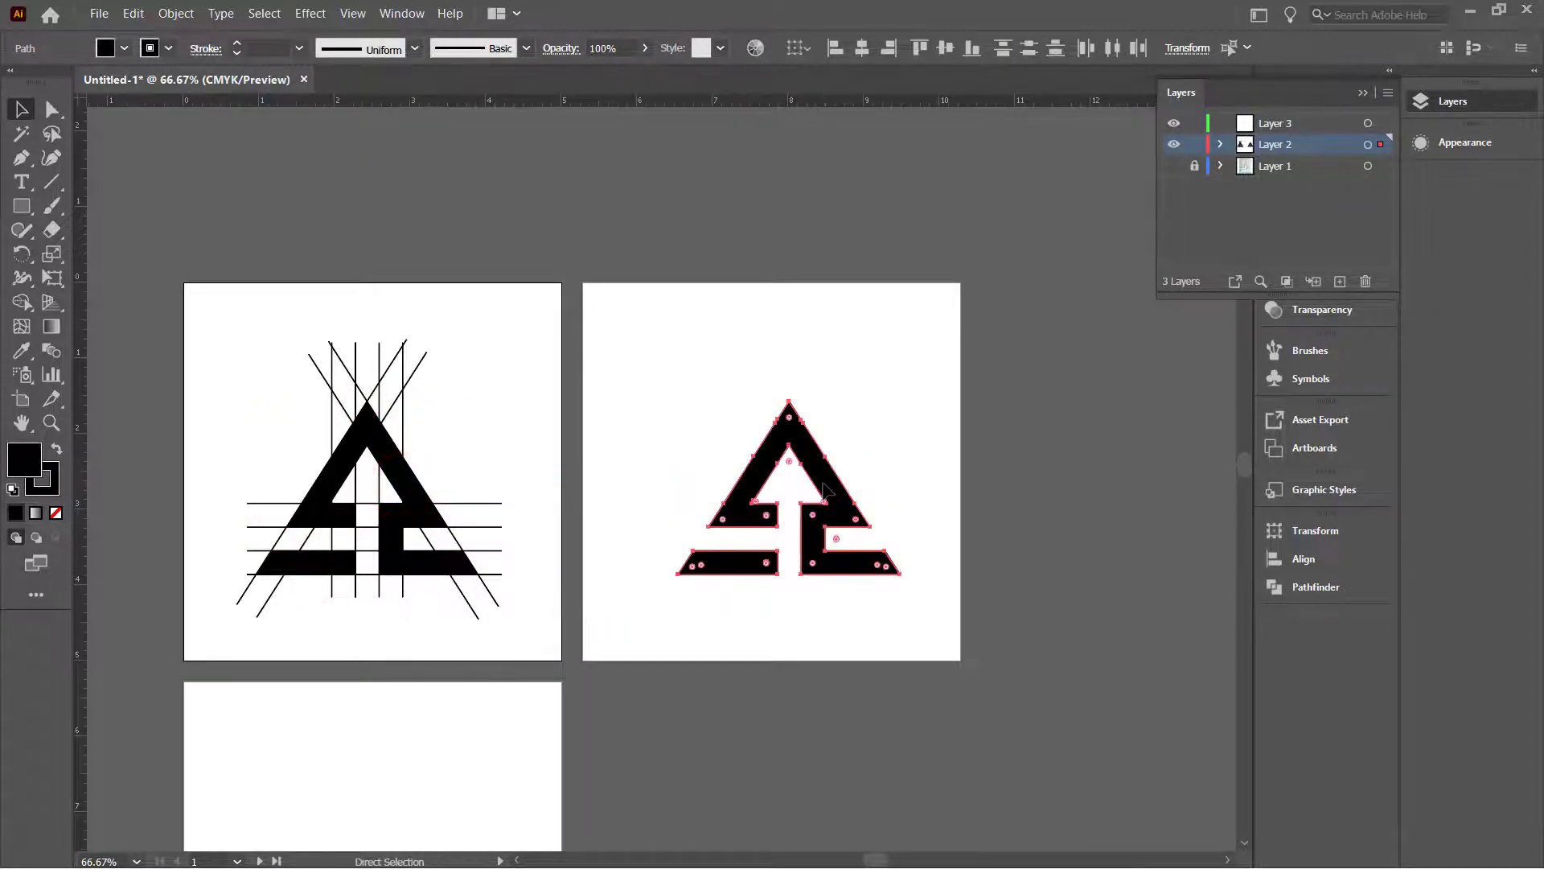
{"action": "key", "text": "Delete"}
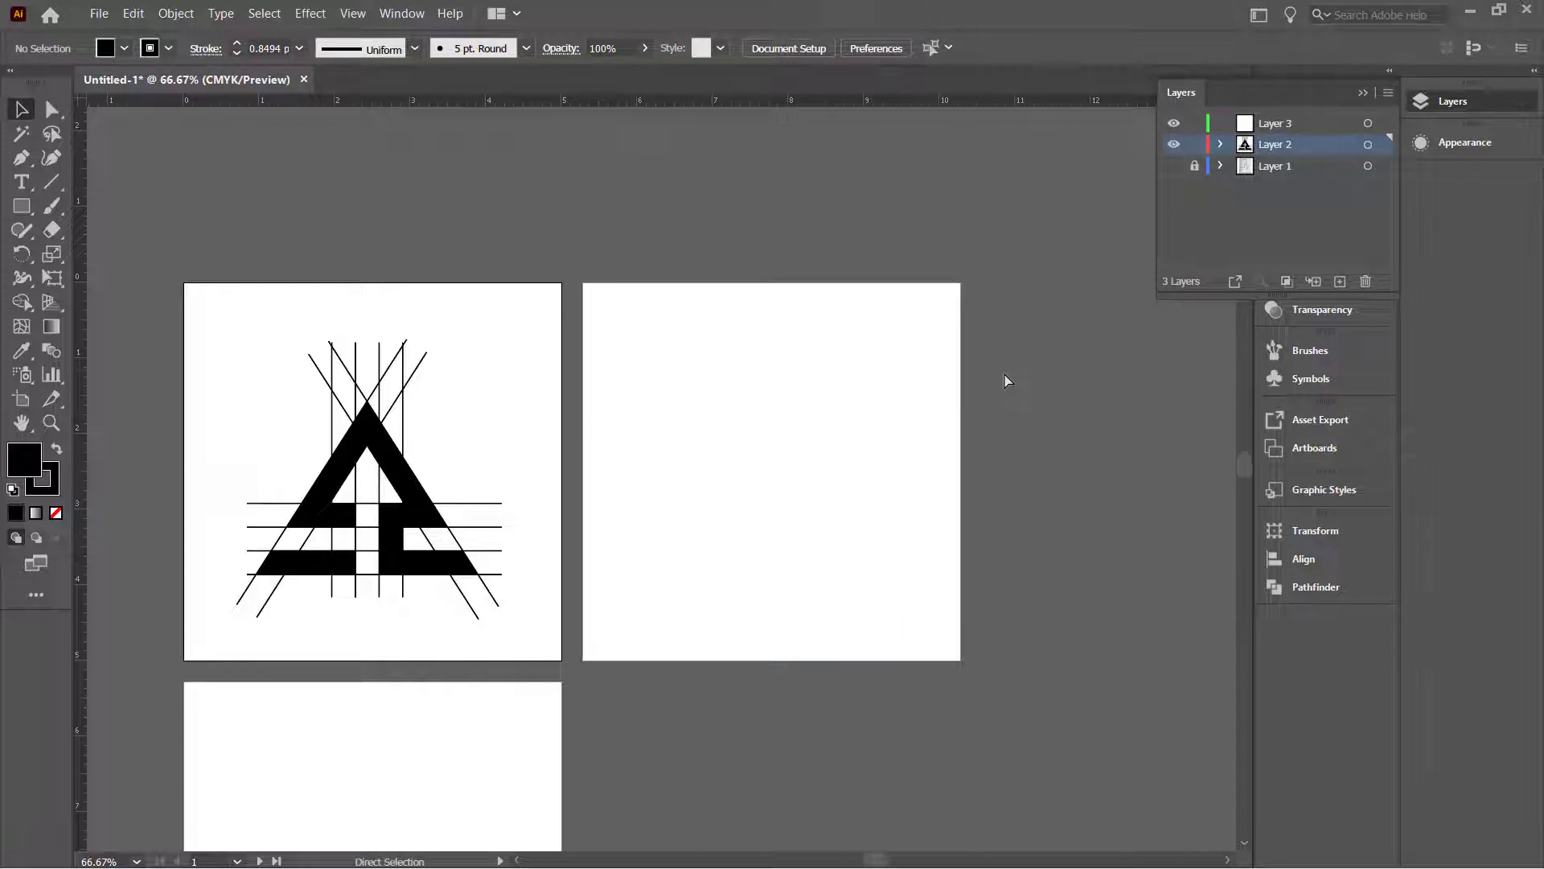
{"action": "left_click", "coordinate": [1329, 122]}
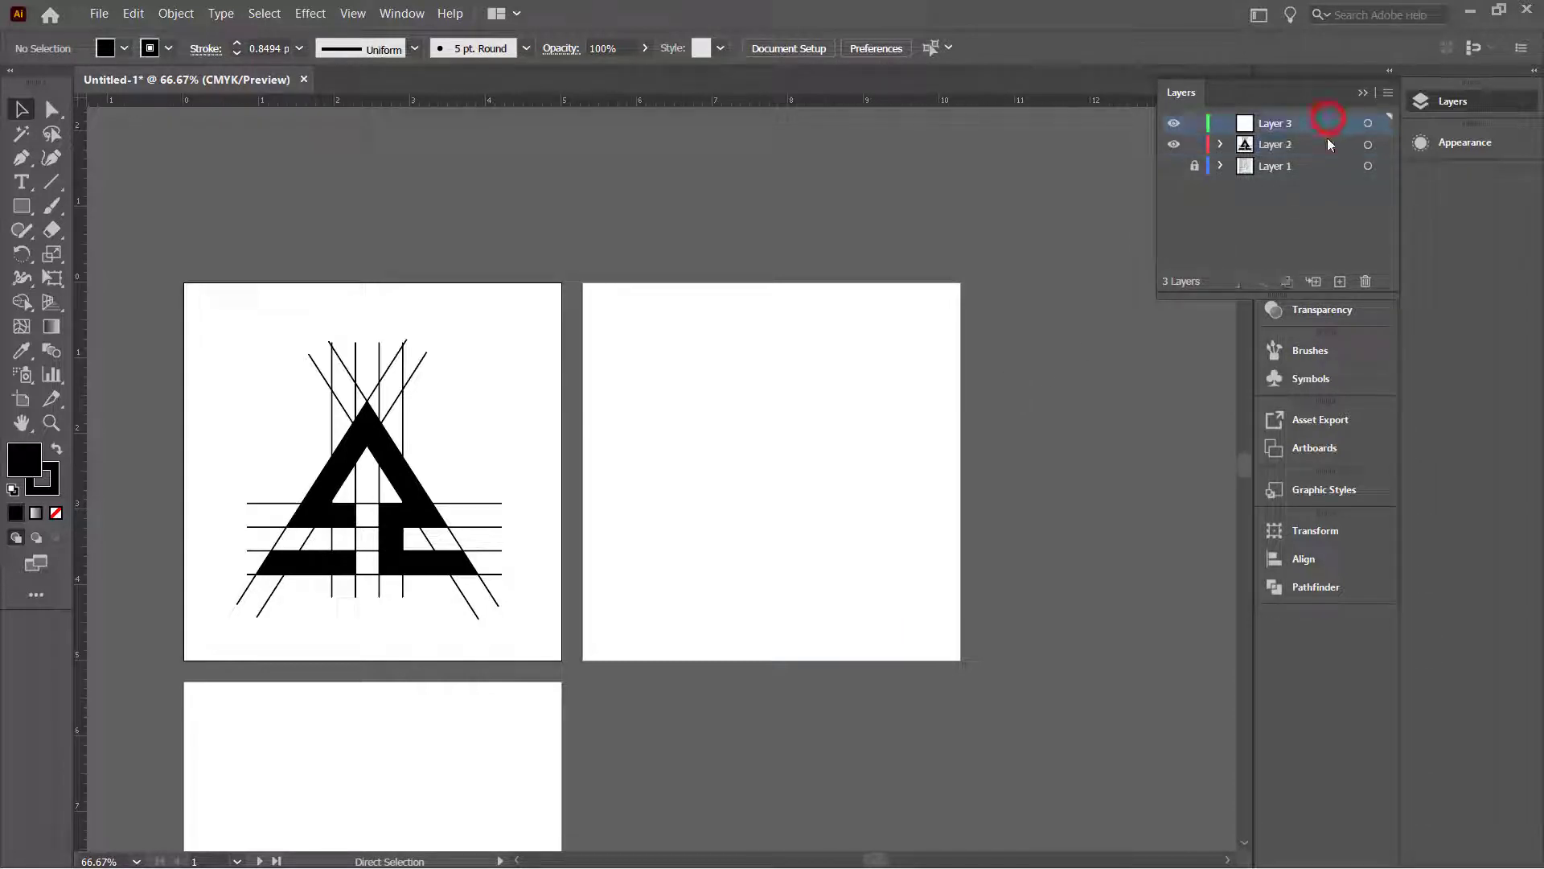
{"action": "key", "text": "ctrl+f"}
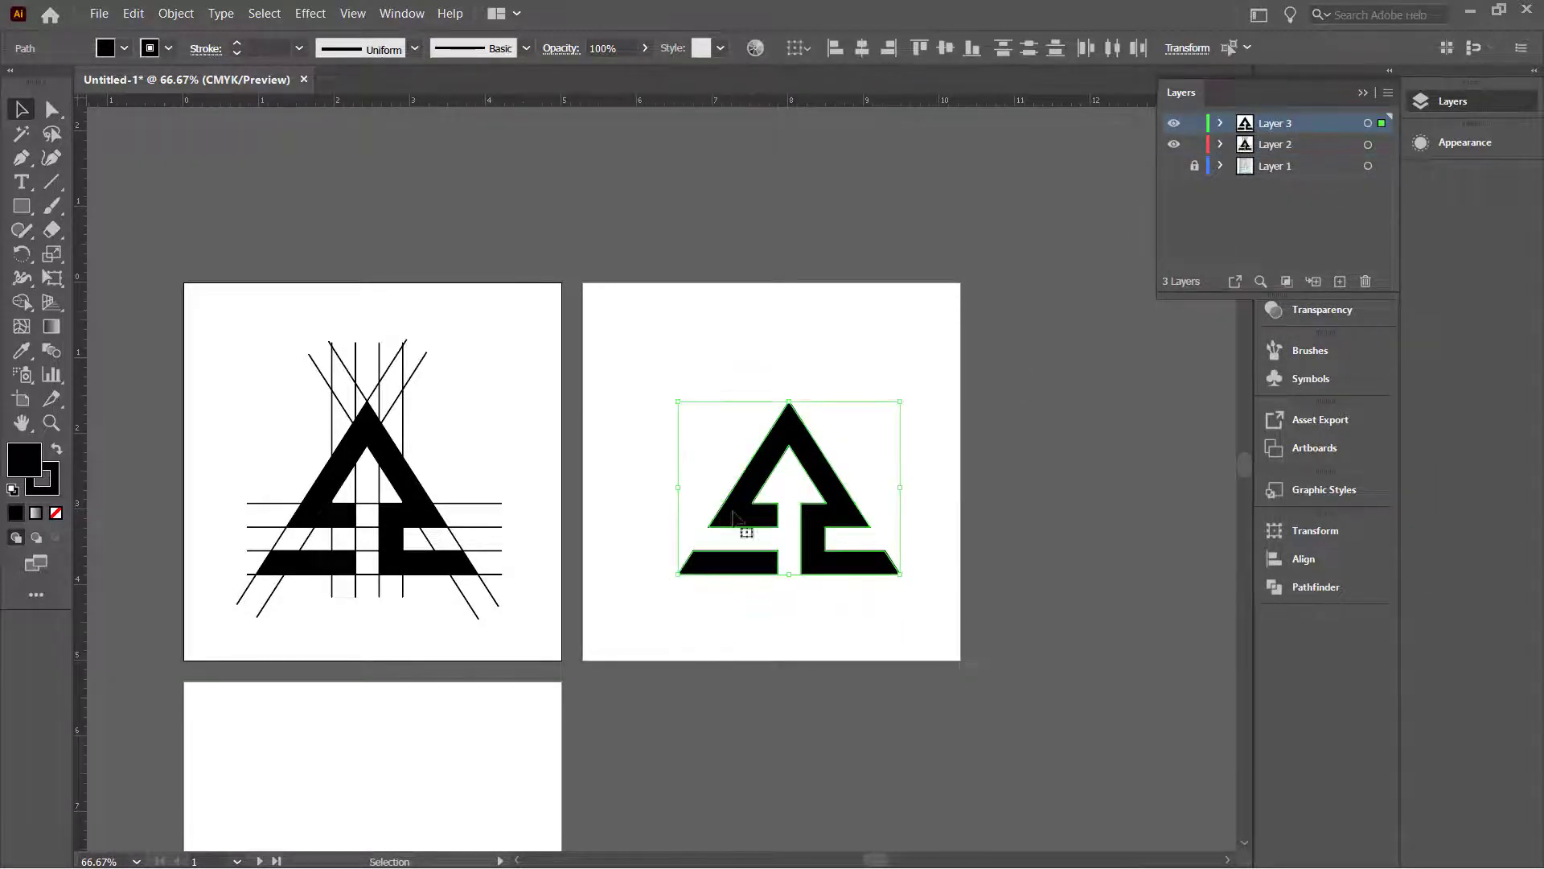
{"action": "left_click_drag", "start_coordinate": [792, 460], "coordinate": [782, 424]}
{"action": "scroll", "coordinate": [716, 575], "scroll_direction": "down", "scroll_amount": 3}
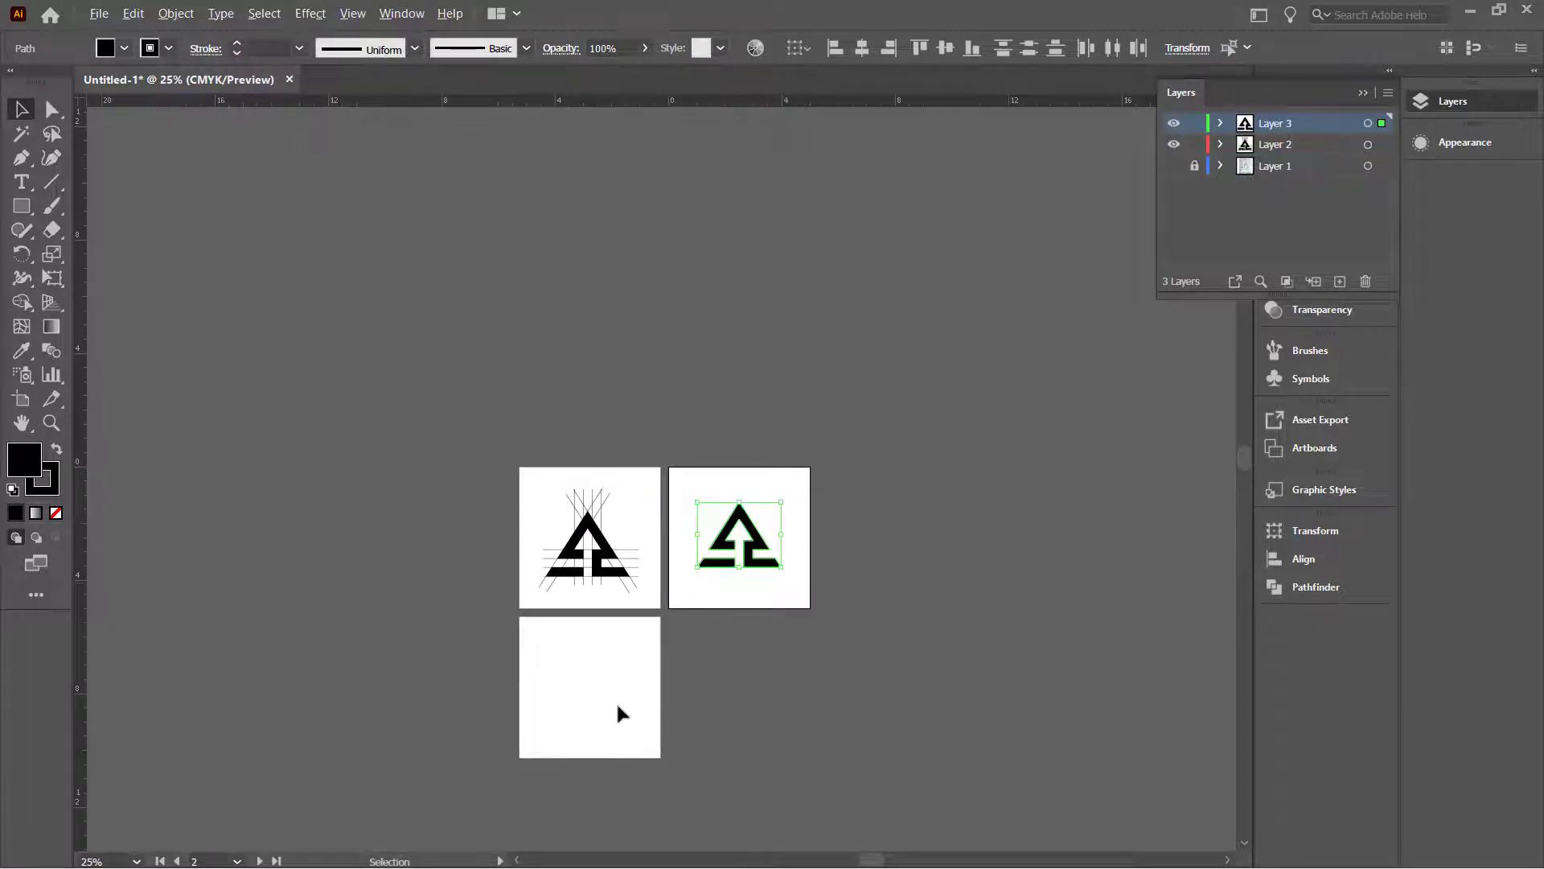
{"action": "scroll", "coordinate": [616, 701], "scroll_direction": "up", "scroll_amount": 3}
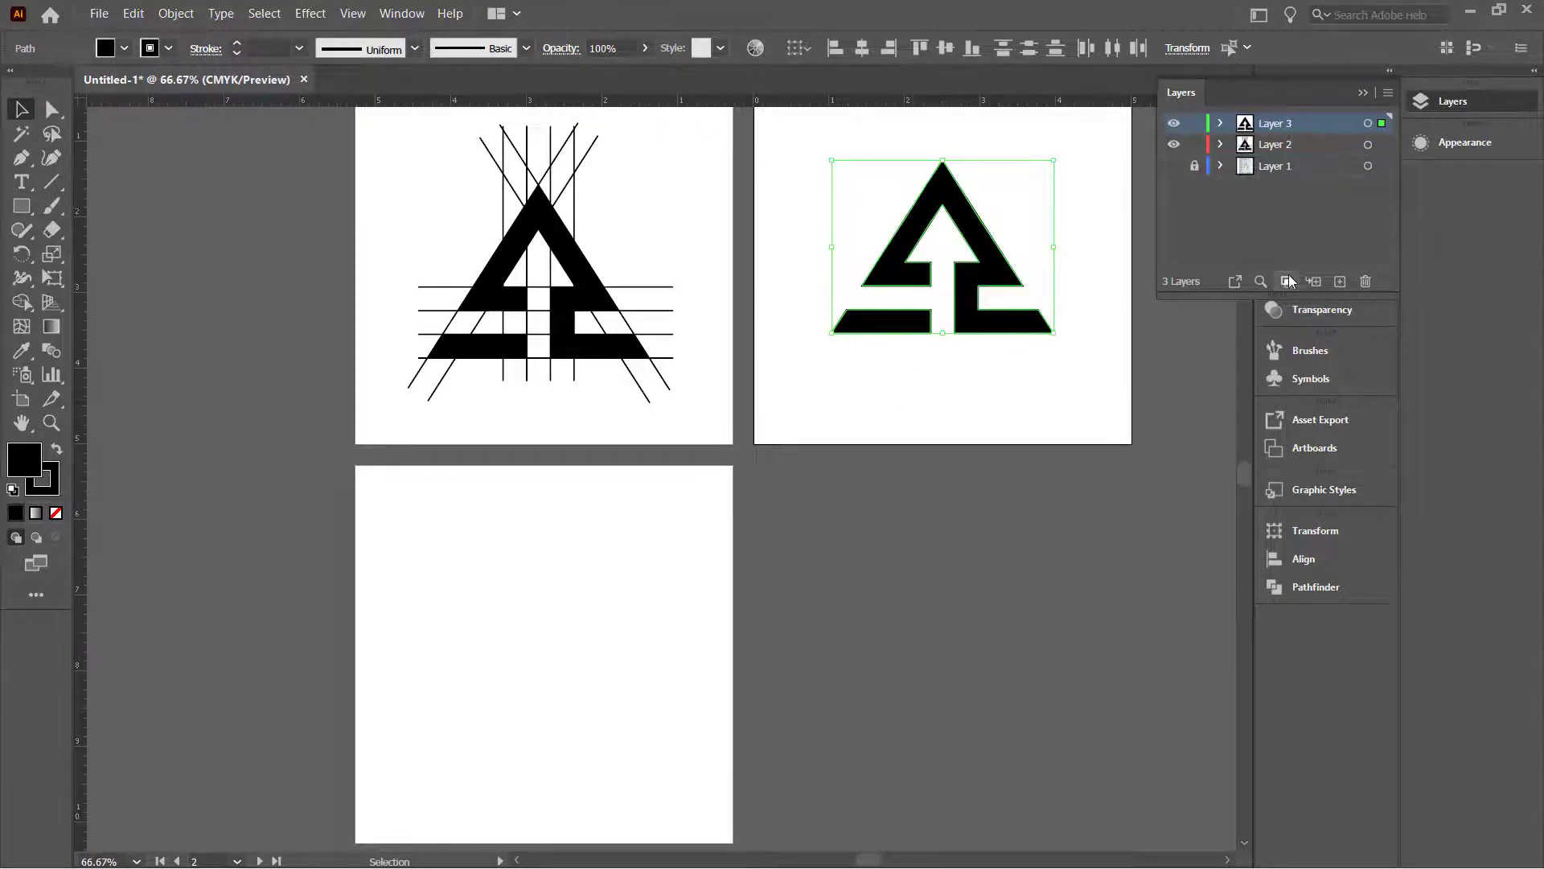
{"action": "left_click", "coordinate": [924, 409]}
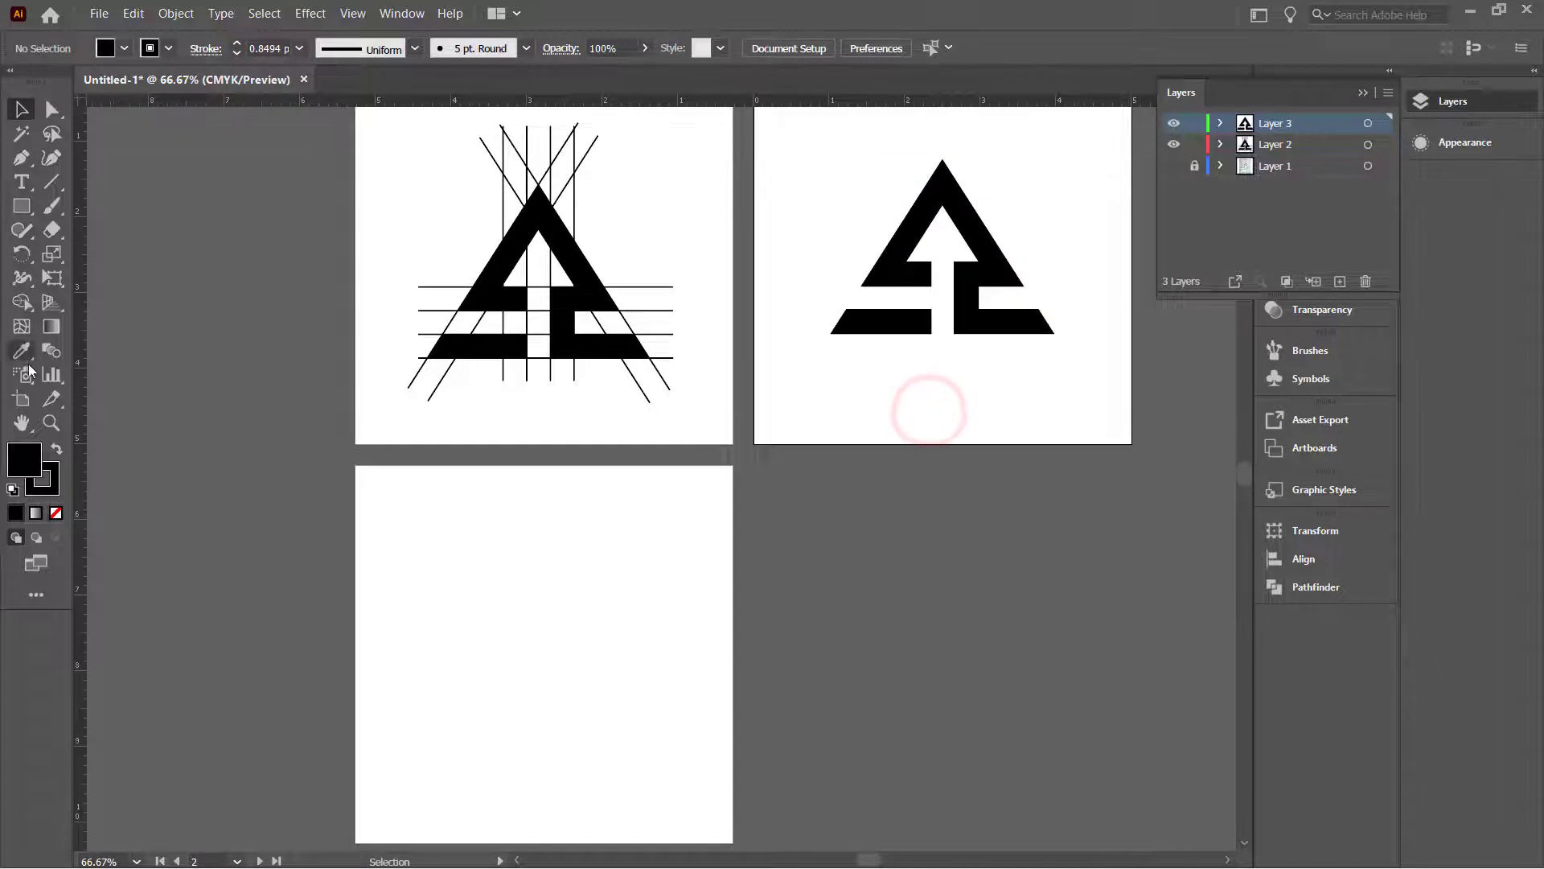
Step: Undo an accidental extra artboard and pick the Rectangle tool
{"action": "left_click", "coordinate": [21, 397]}
{"action": "left_click", "coordinate": [925, 267]}
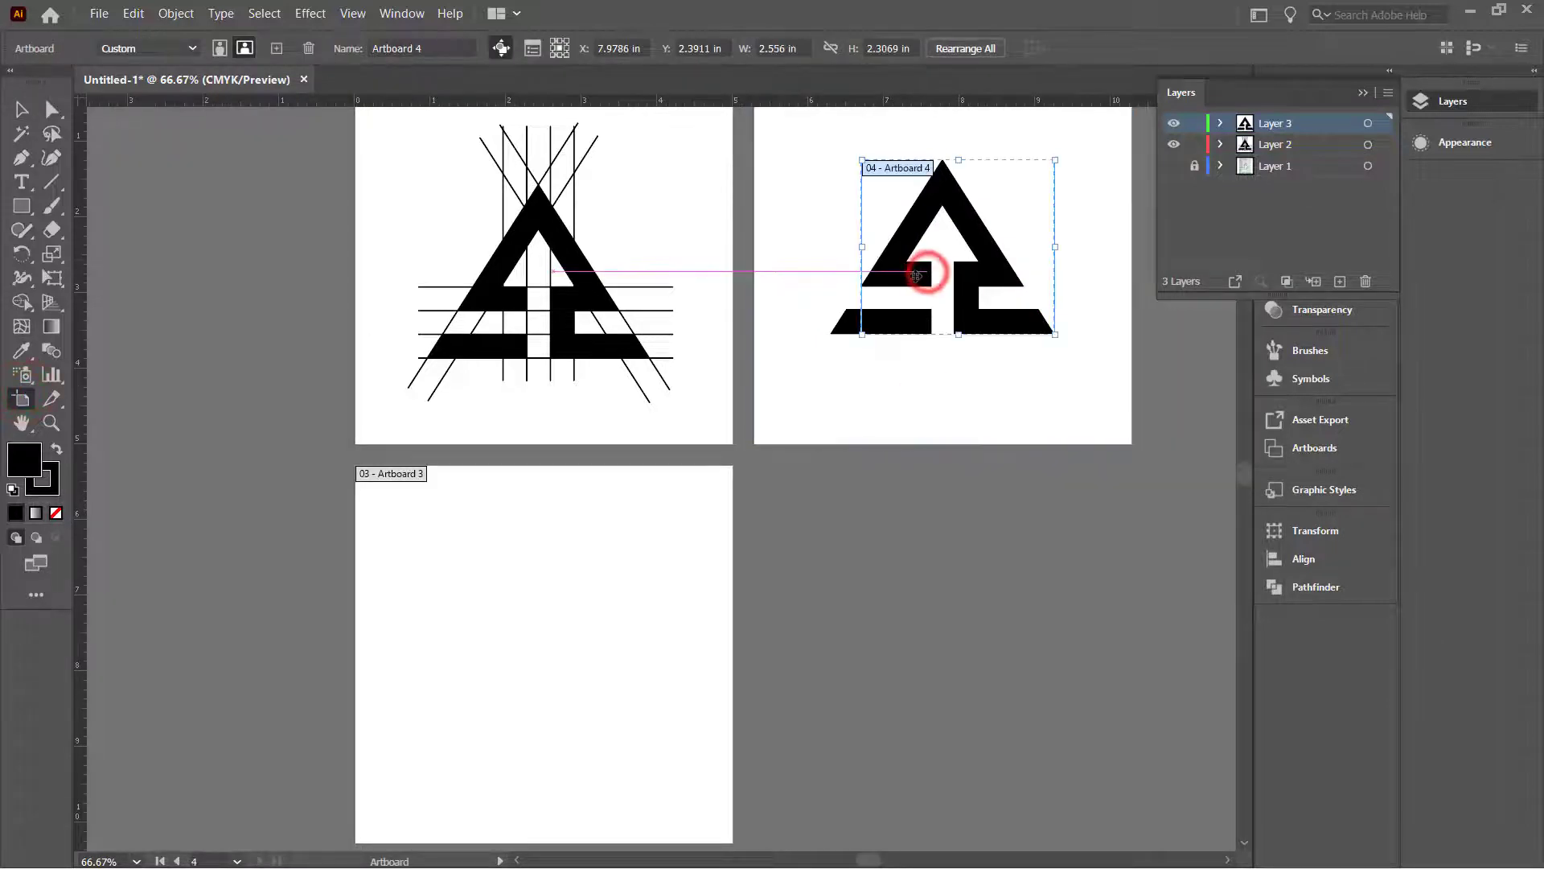
{"action": "key", "text": "ctrl+z"}
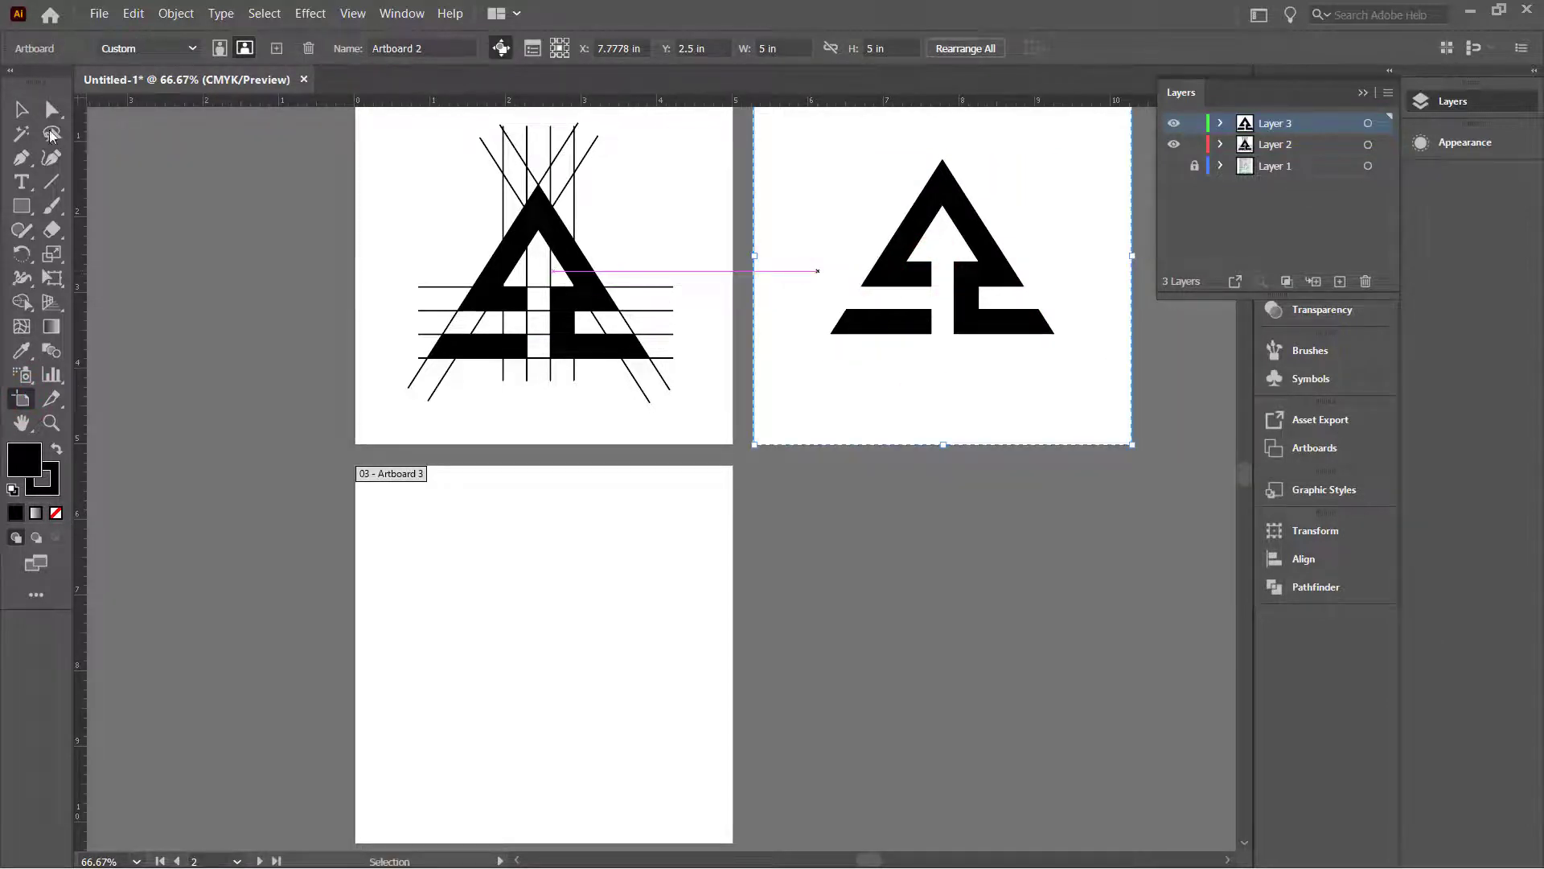
{"action": "left_click", "coordinate": [21, 109]}
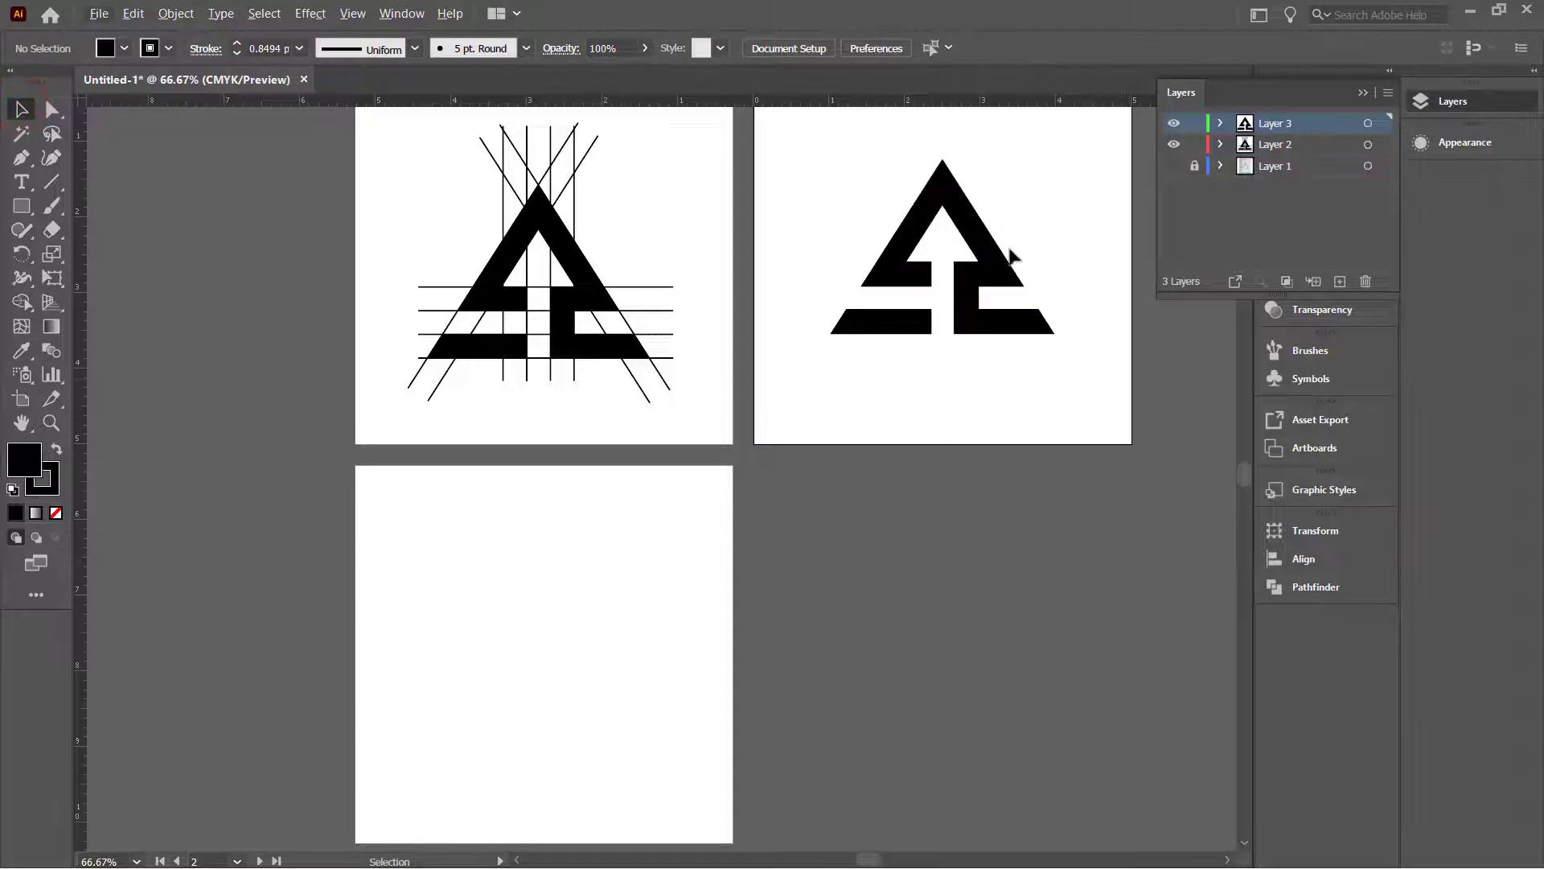
{"action": "left_click", "coordinate": [23, 207]}
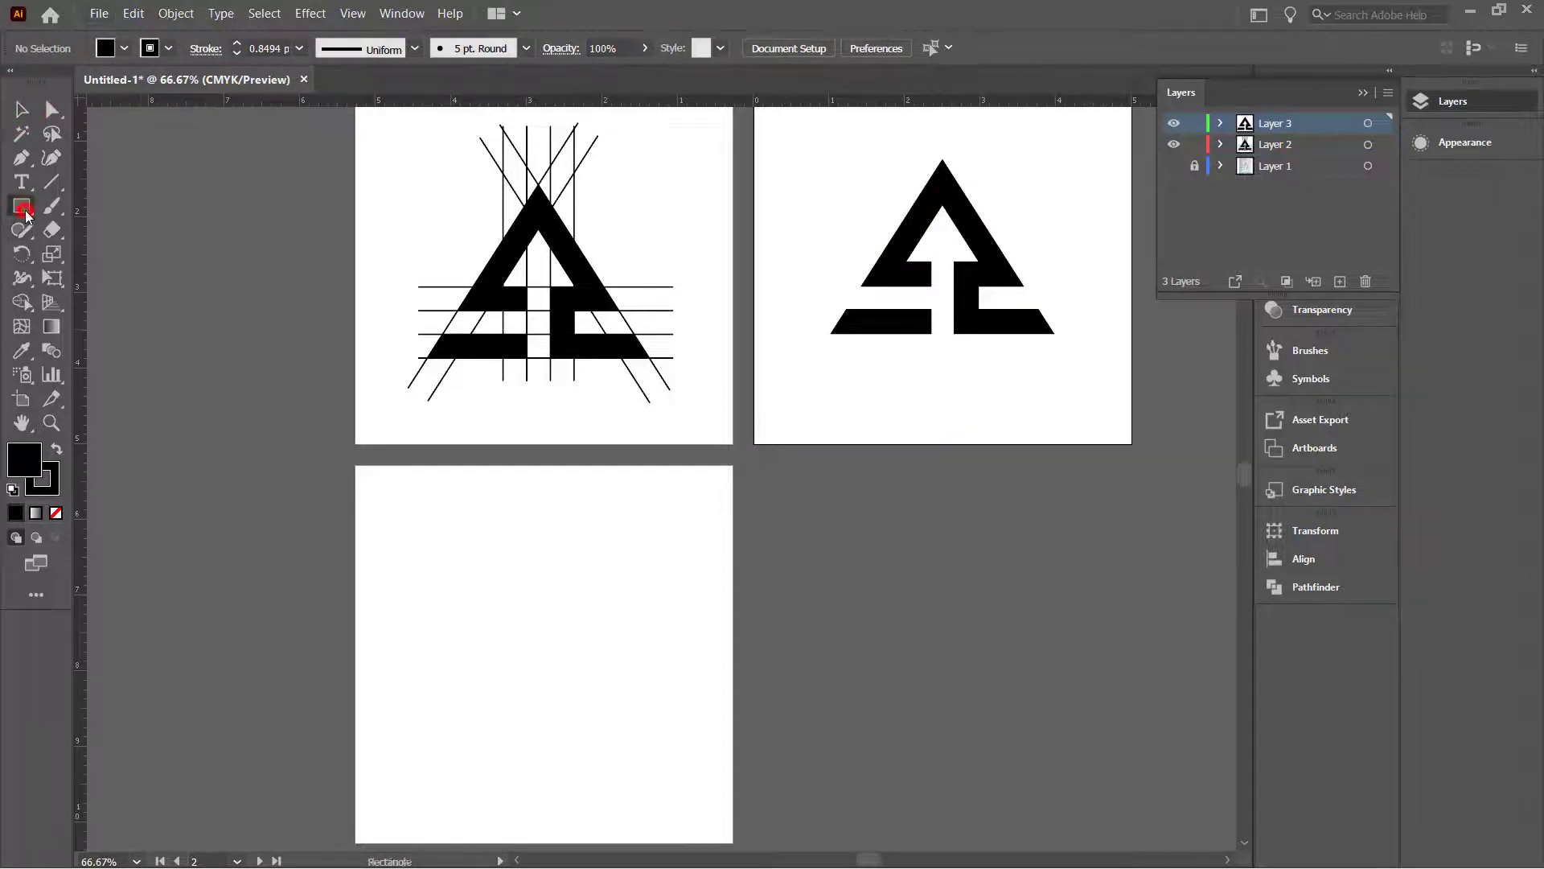
Step: Draw a black rectangle on the third artboard and cut it
{"action": "left_click_drag", "start_coordinate": [351, 460], "coordinate": [539, 822]}
{"action": "key", "text": "v"}
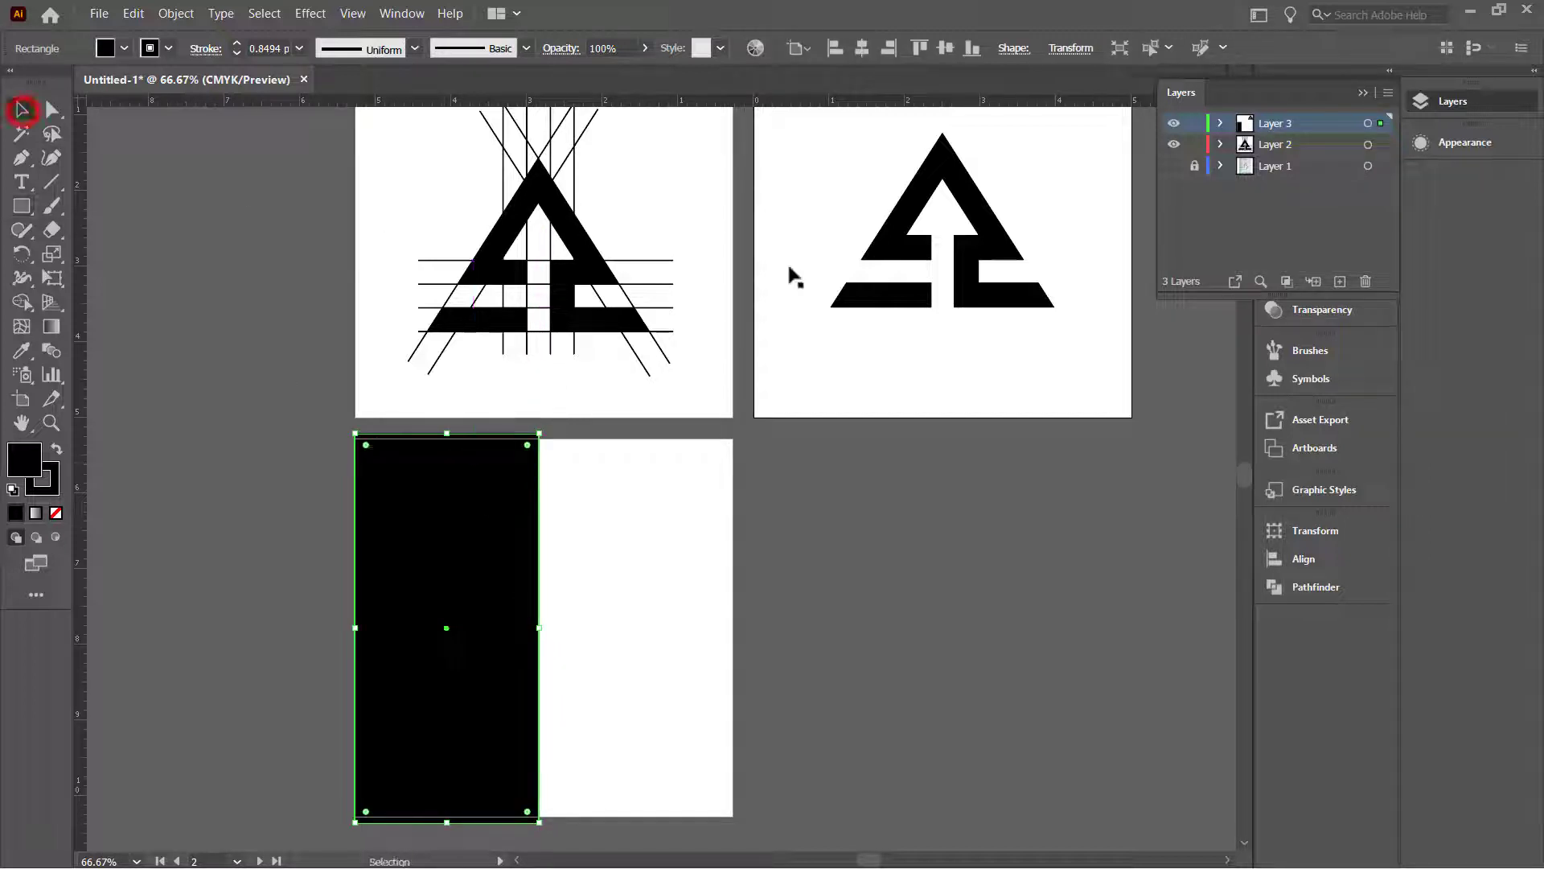
{"action": "left_click_drag", "start_coordinate": [1106, 379], "coordinate": [832, 132]}
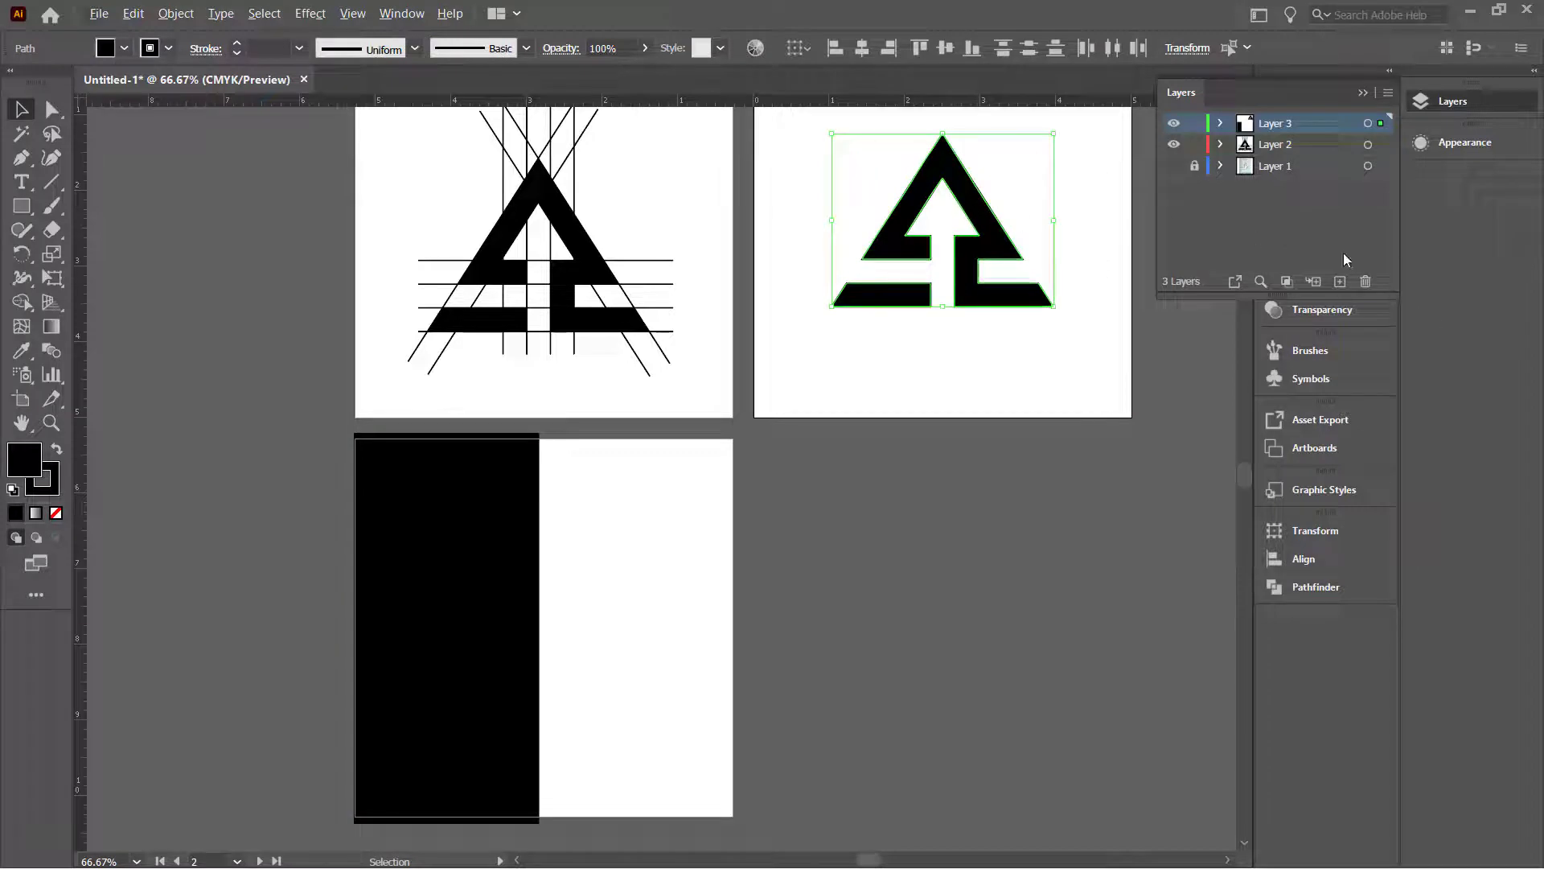
{"action": "left_click", "coordinate": [441, 627]}
{"action": "key", "text": "Delete"}
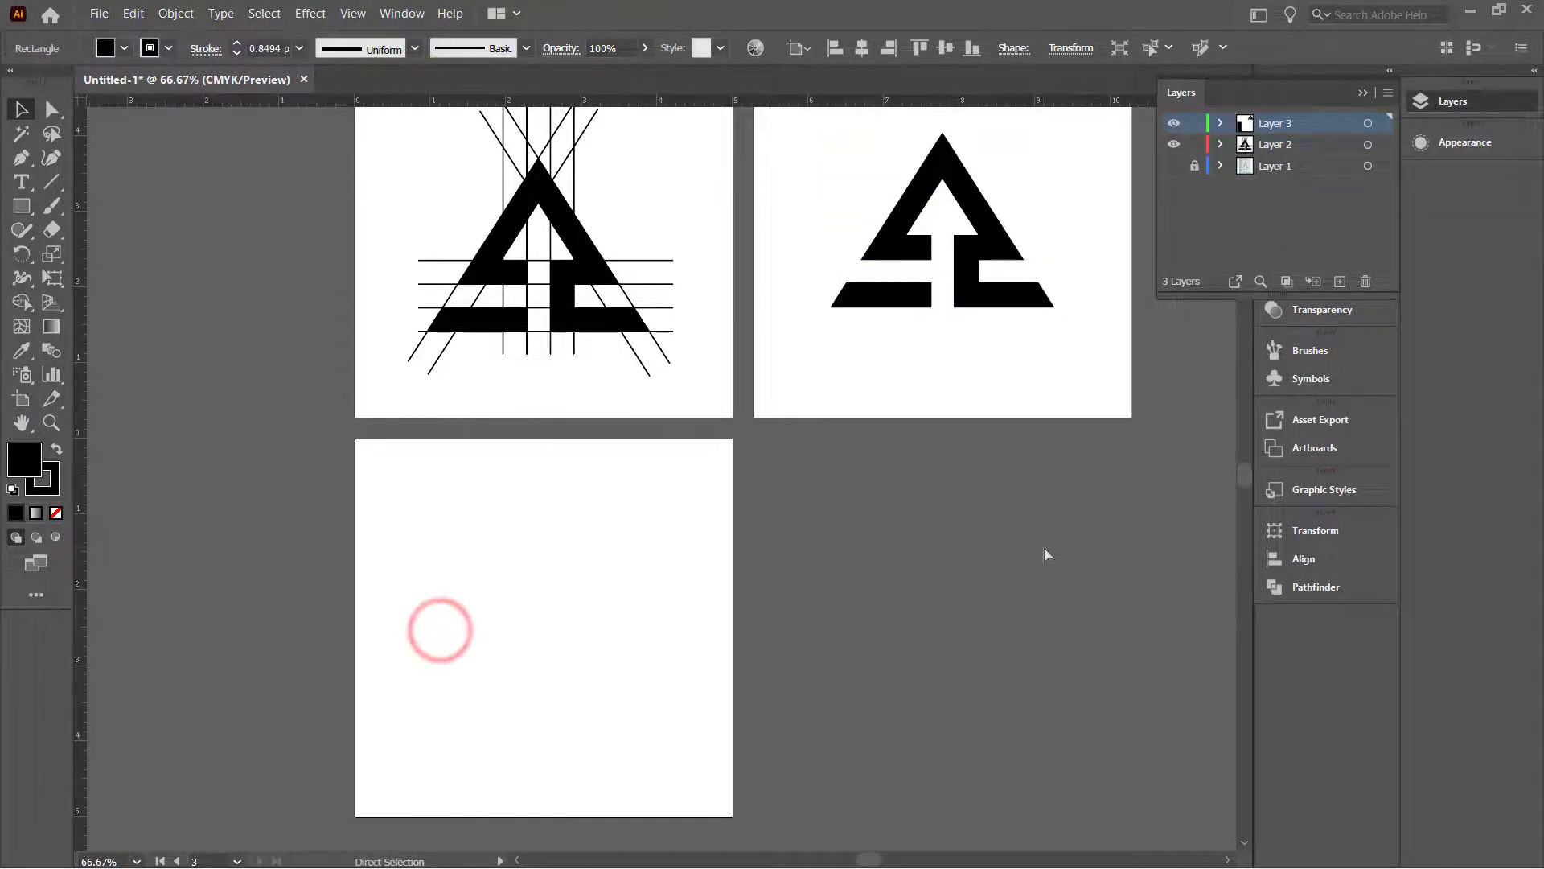
Step: Paste the black rectangle onto a new Layer 4 and align it to the artboard's left edge
{"action": "left_click", "coordinate": [1340, 281]}
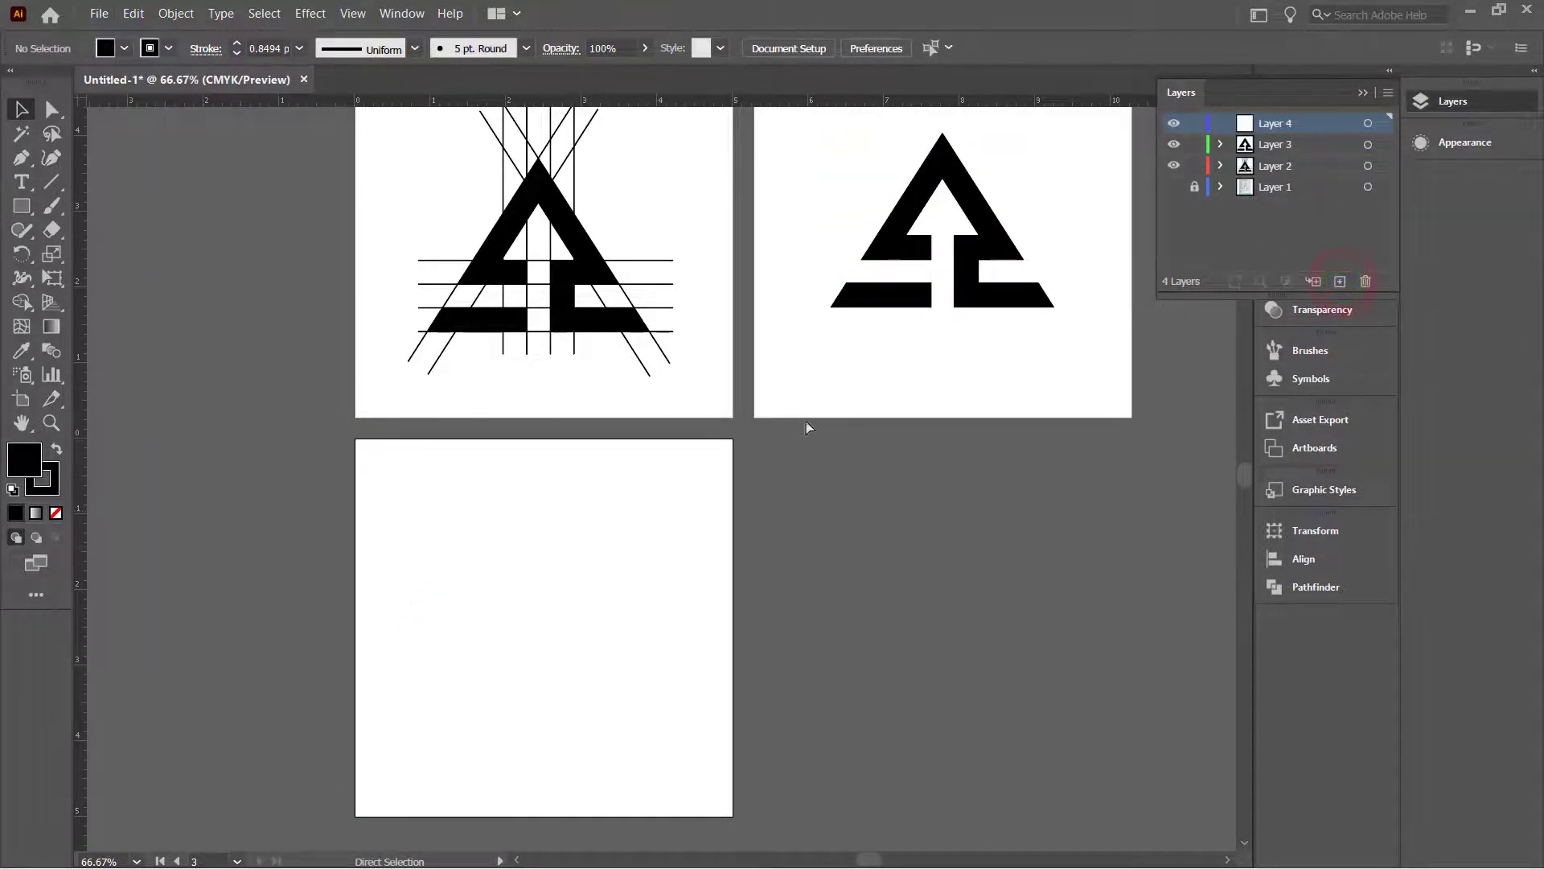
{"action": "key", "text": "ctrl+v"}
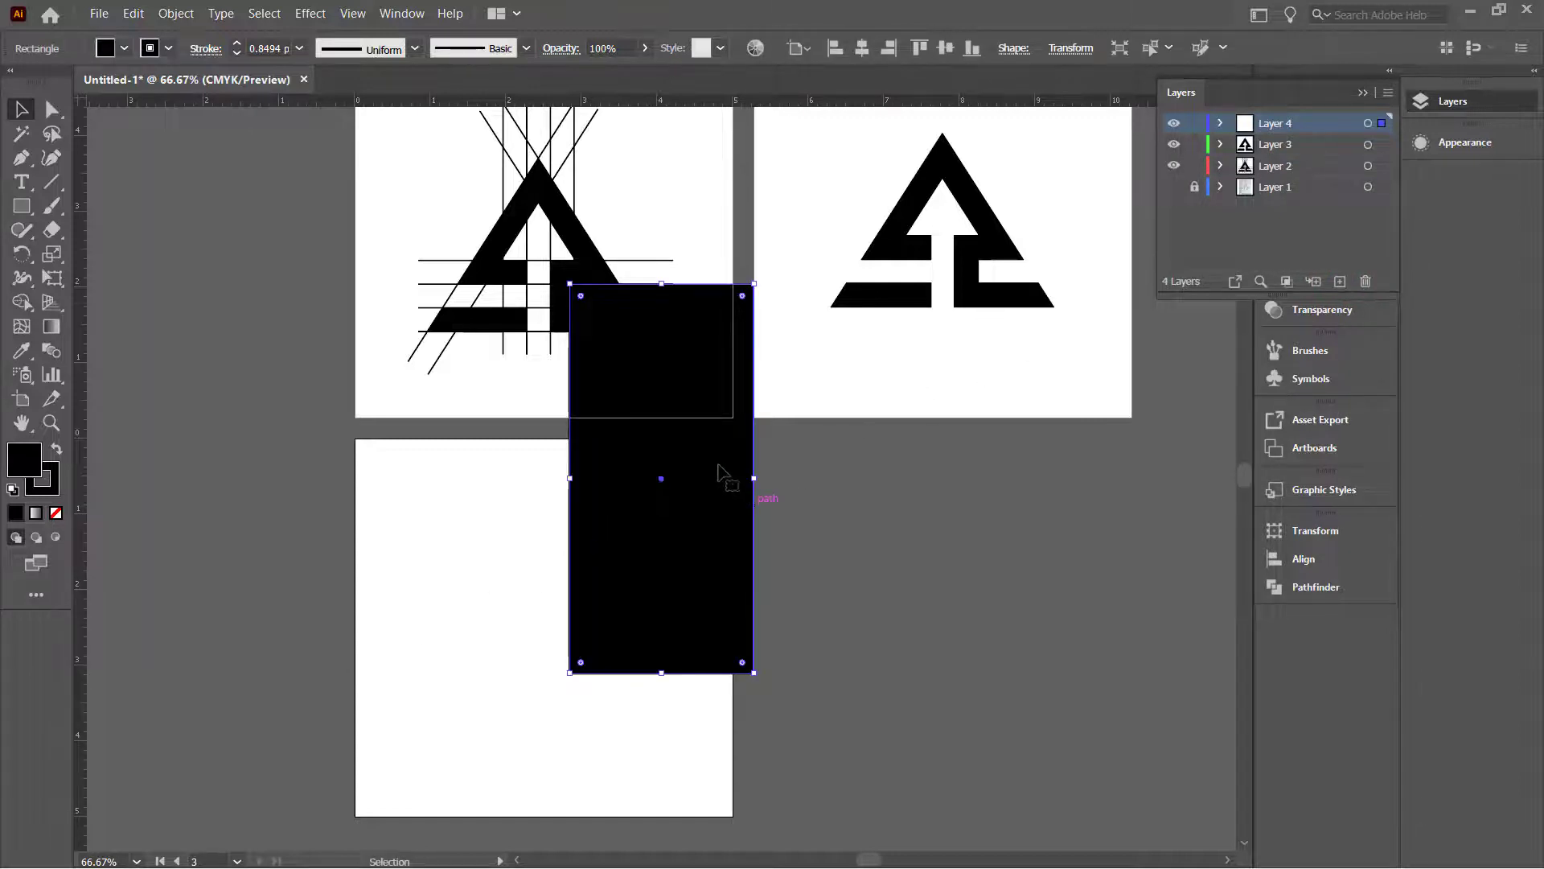
{"action": "left_click_drag", "start_coordinate": [718, 471], "coordinate": [447, 631]}
{"action": "left_click", "coordinate": [768, 573]}
{"action": "left_click", "coordinate": [808, 615]}
Step: Copy the clean logo with its lower-left bar and paste it onto Layer 4
{"action": "left_click", "coordinate": [975, 261]}
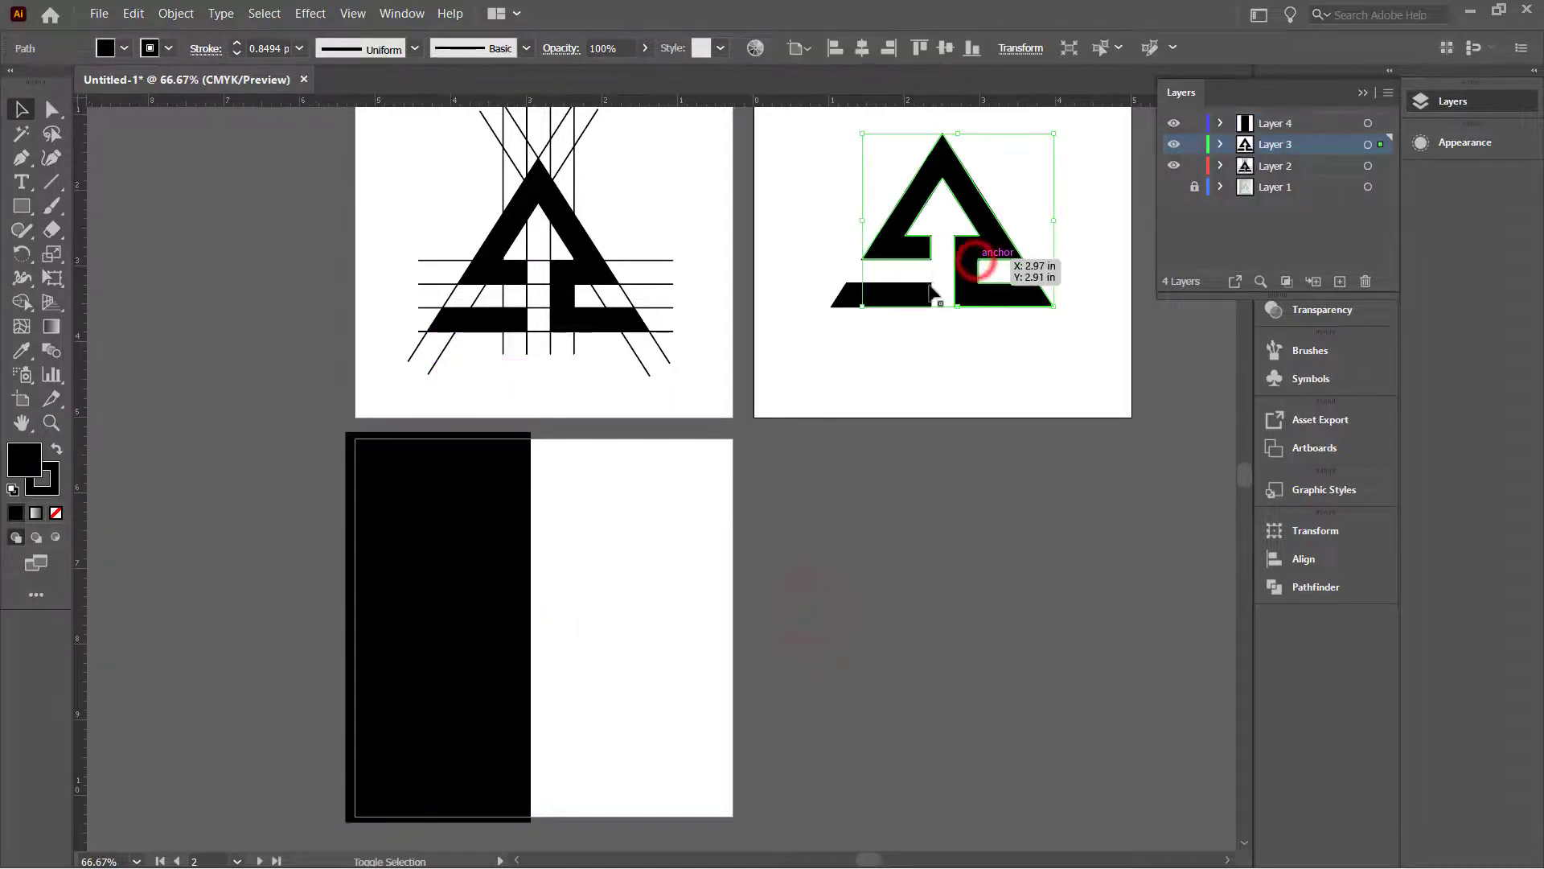
{"action": "left_click", "coordinate": [904, 293], "text": "shift"}
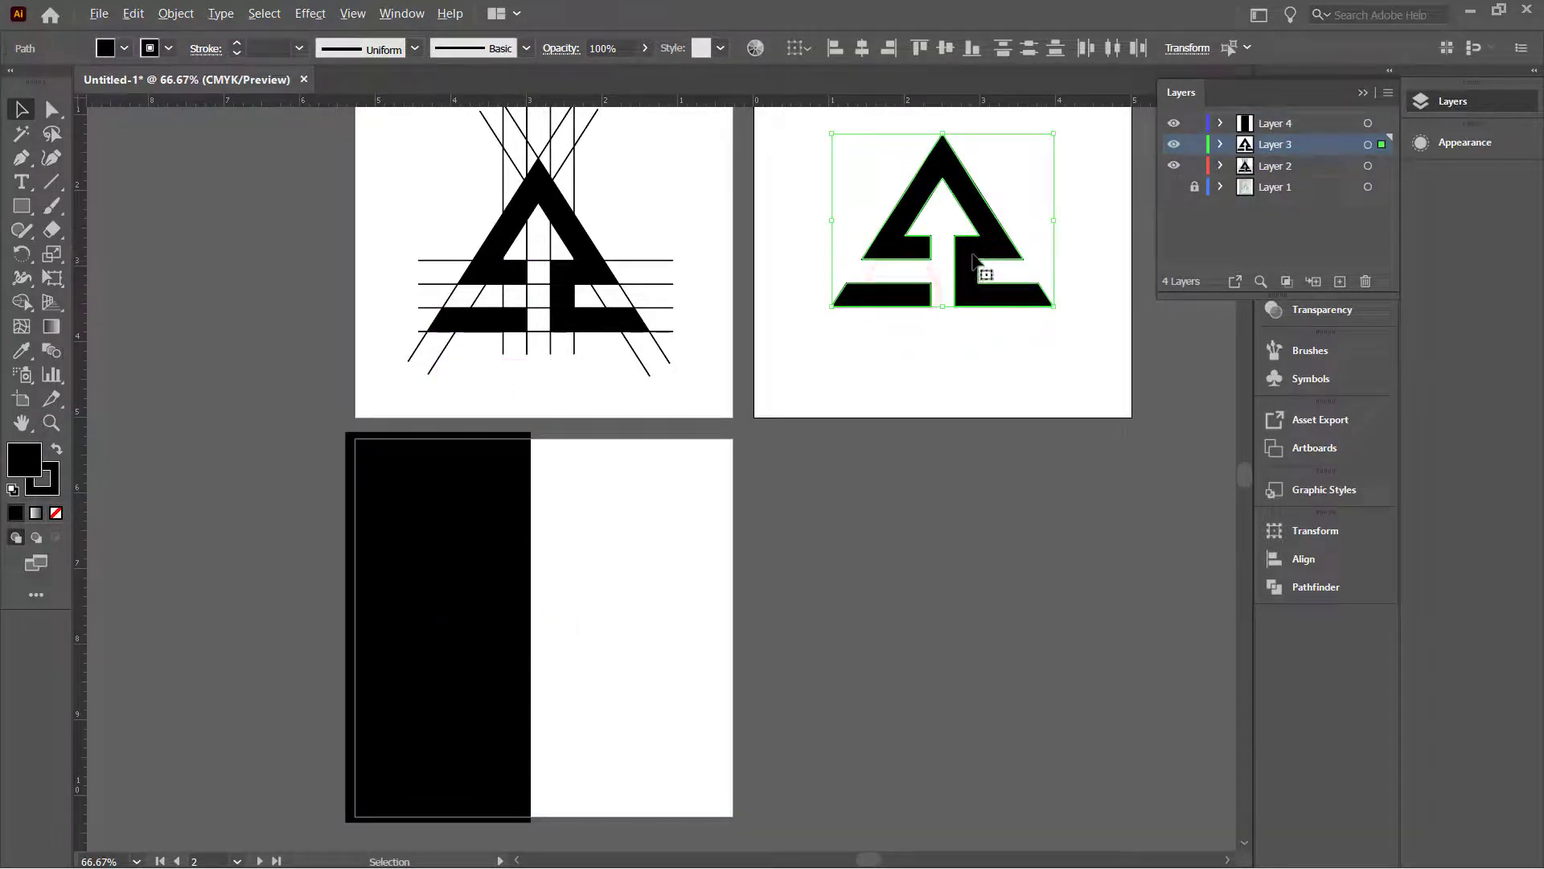
{"action": "left_click_drag", "start_coordinate": [965, 276], "coordinate": [658, 658]}
{"action": "key", "text": "Delete"}
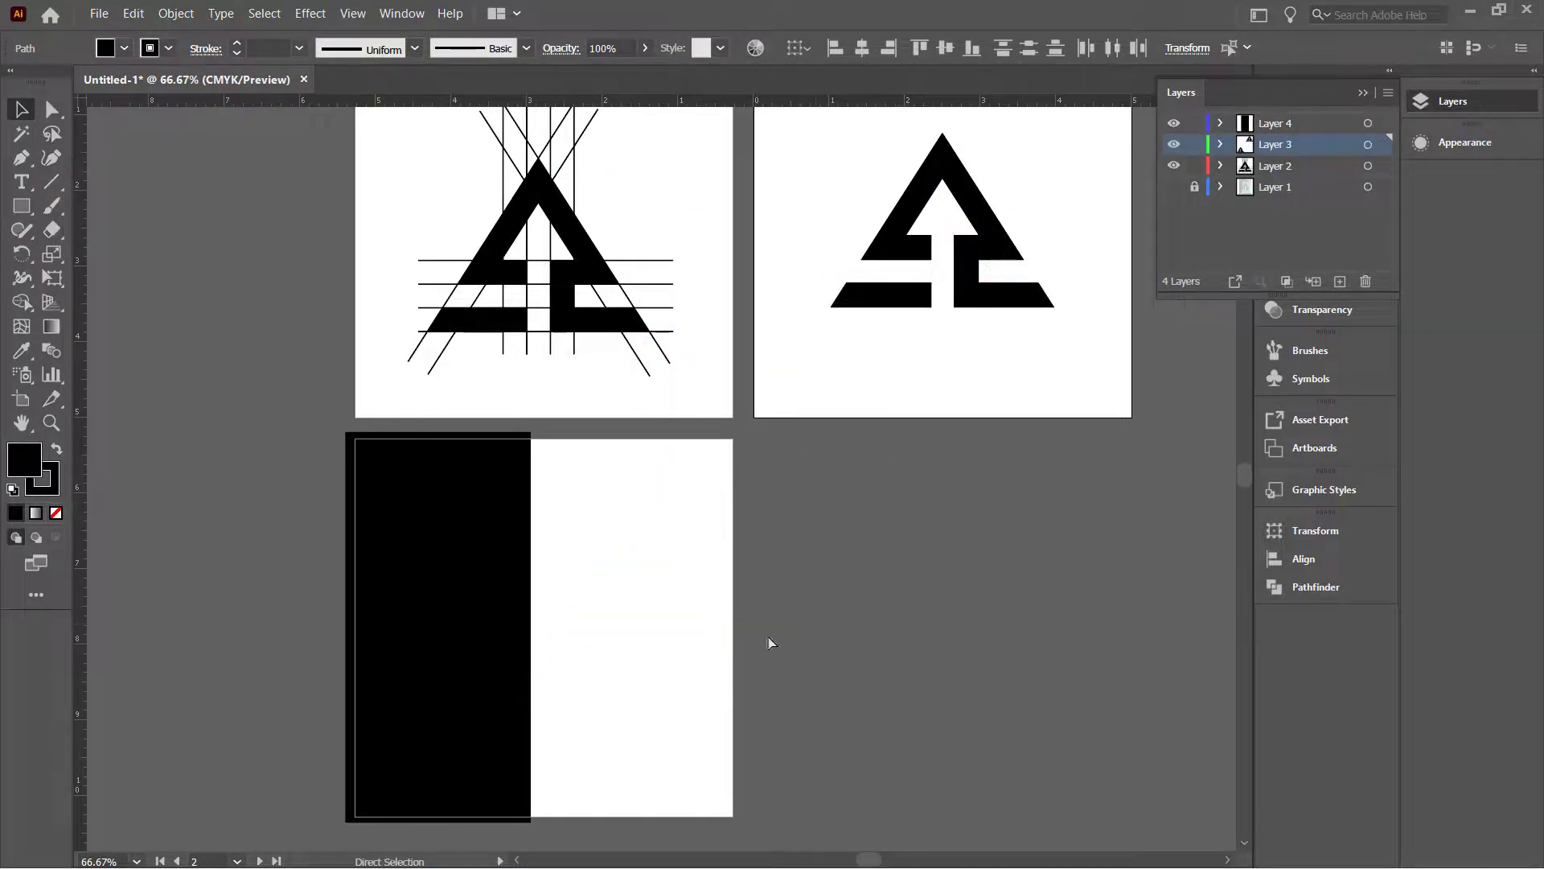
{"action": "left_click", "coordinate": [1307, 125]}
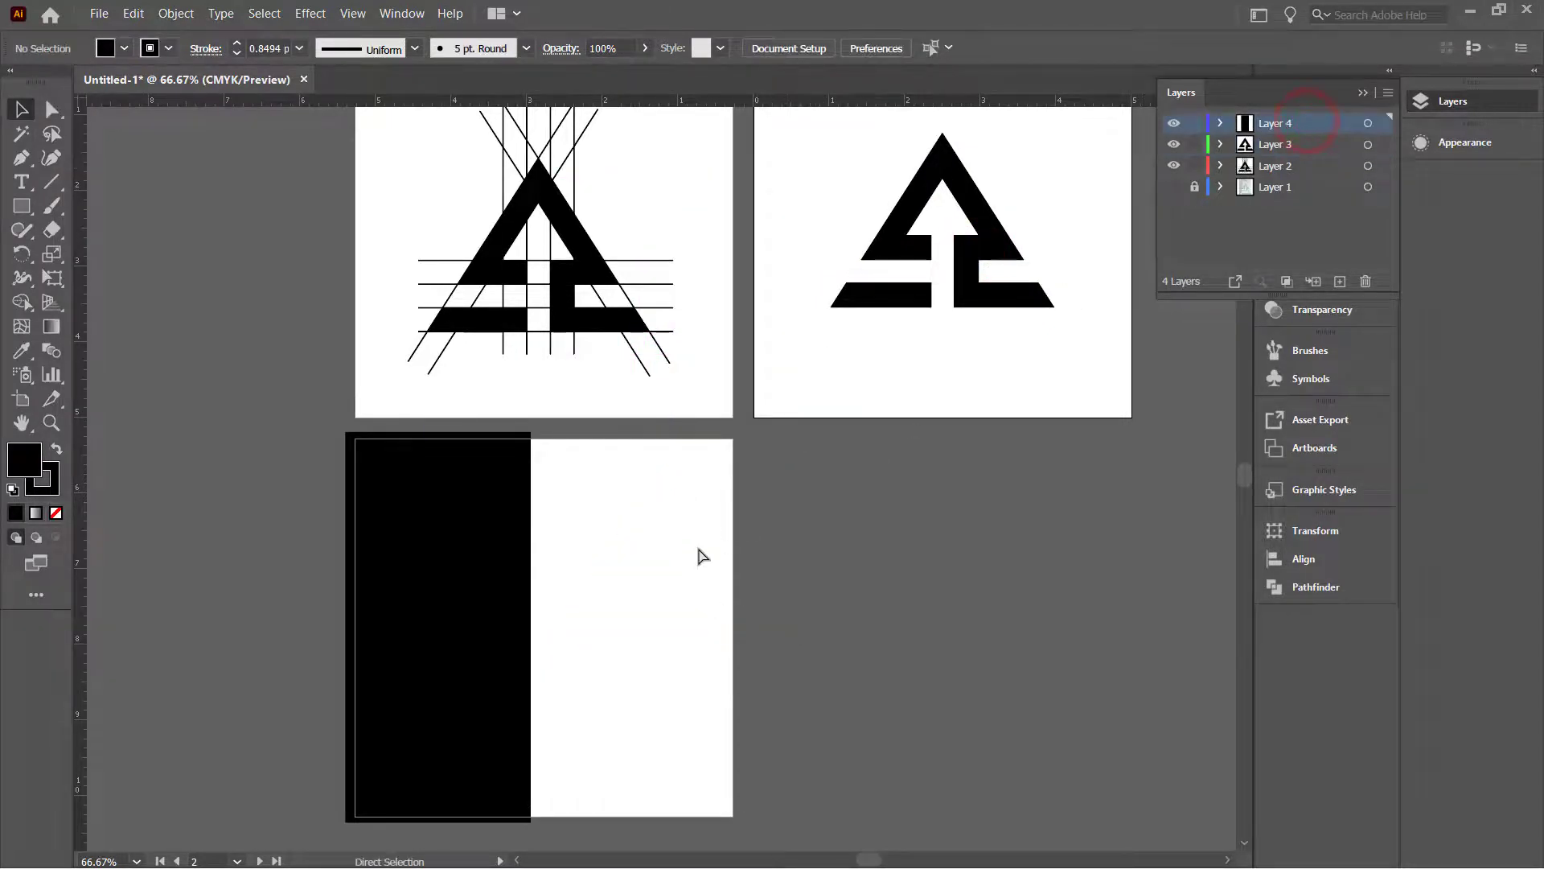
{"action": "key", "text": "ctrl+v"}
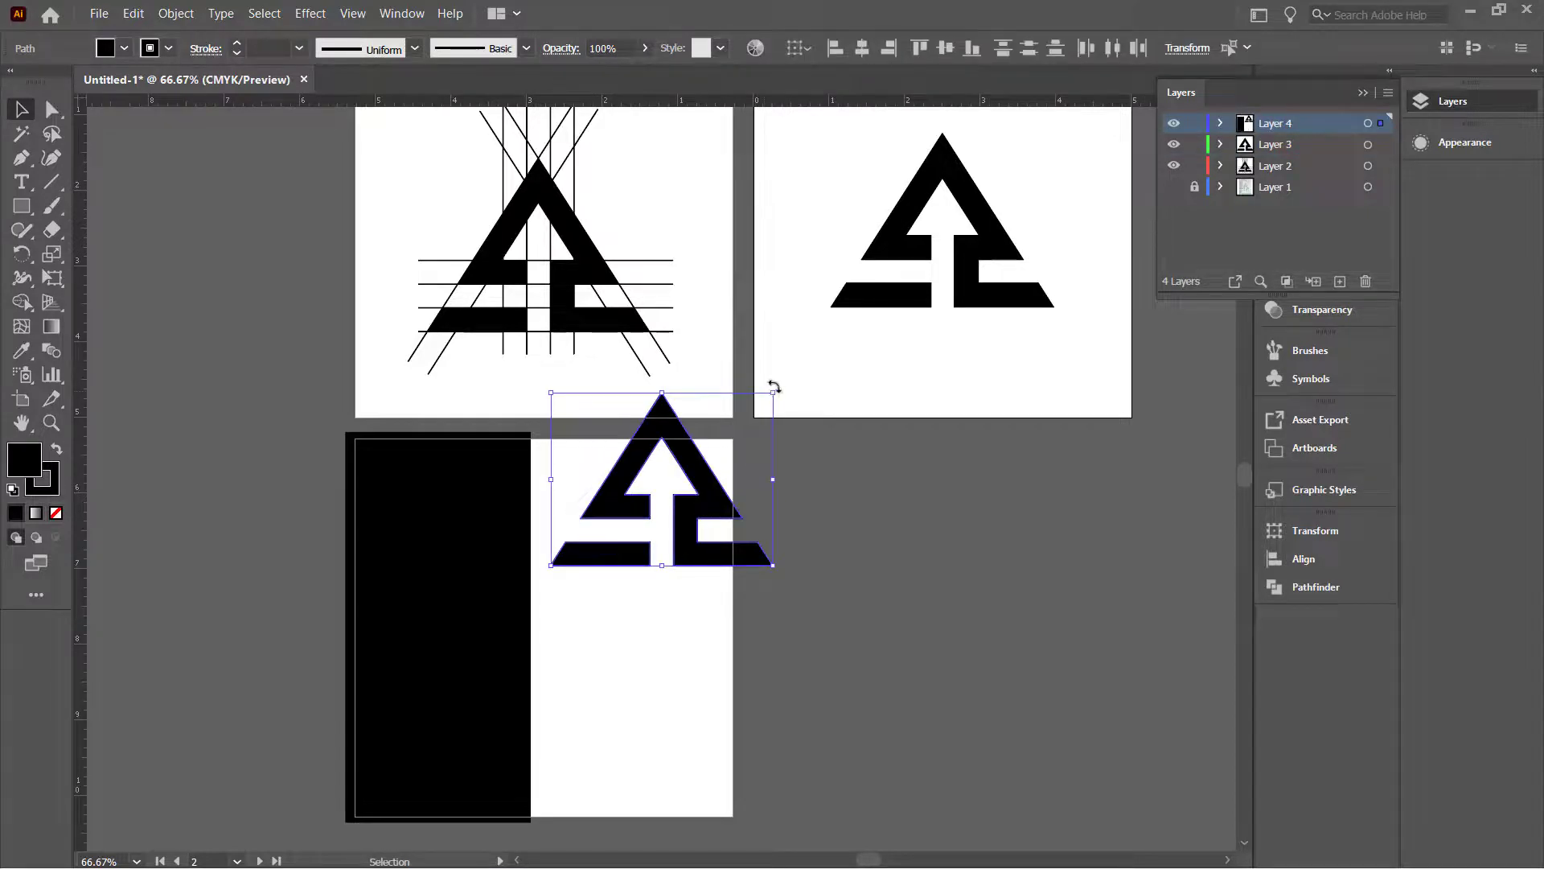
Step: Shrink the logo, place it on the white half, and duplicate it onto the black half
{"action": "left_click_drag", "start_coordinate": [775, 389], "coordinate": [654, 448]}
{"action": "left_click_drag", "start_coordinate": [624, 555], "coordinate": [641, 650]}
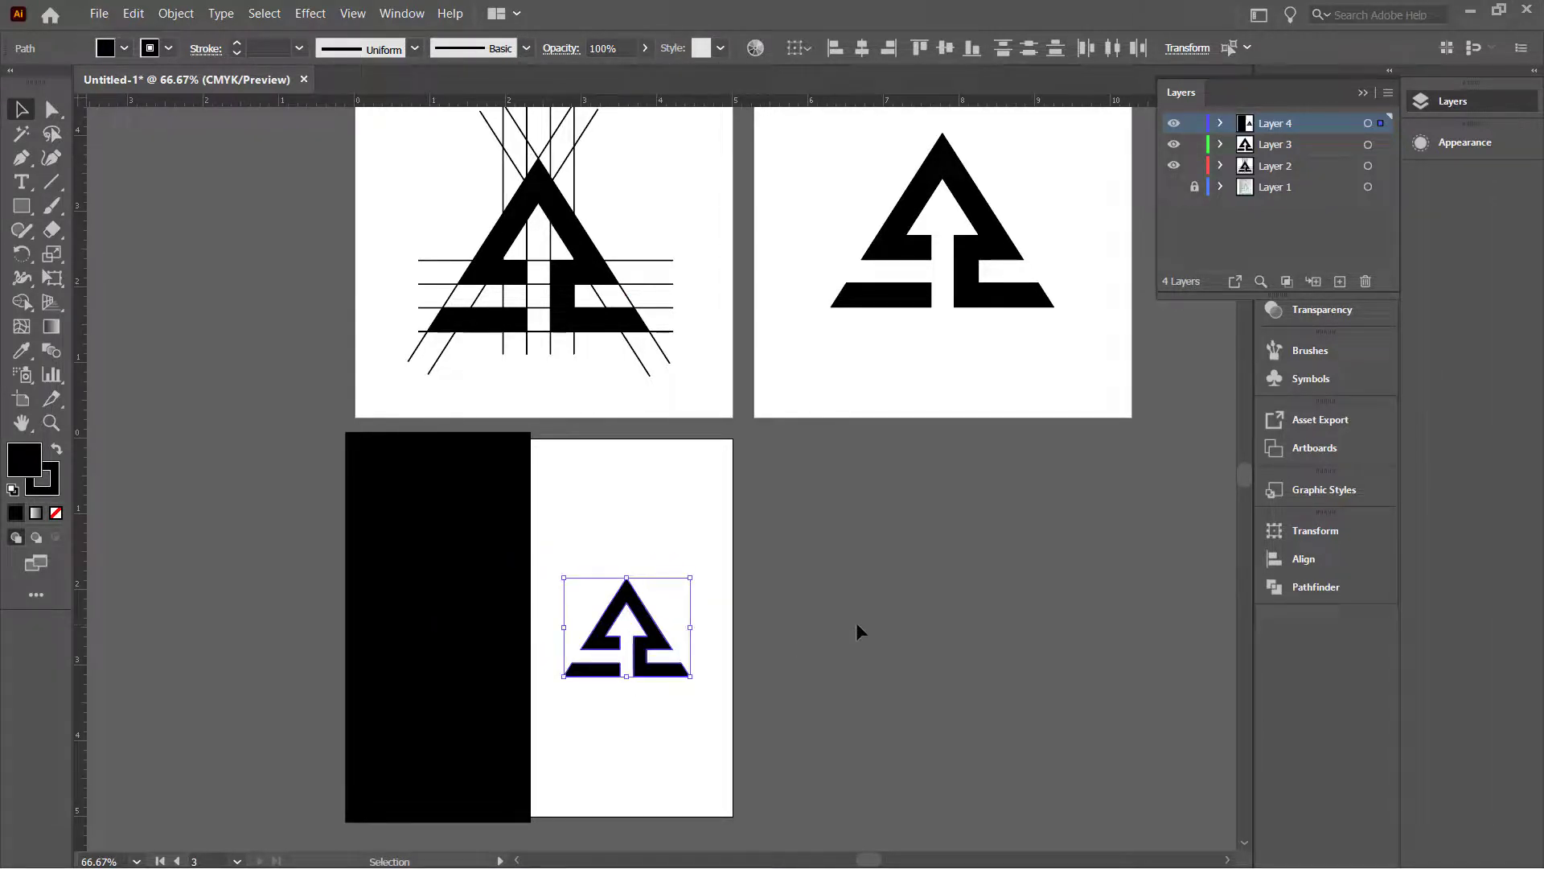
{"action": "key", "text": "Right"}
{"action": "key", "text": "Right"}
{"action": "key", "text": "Right"}
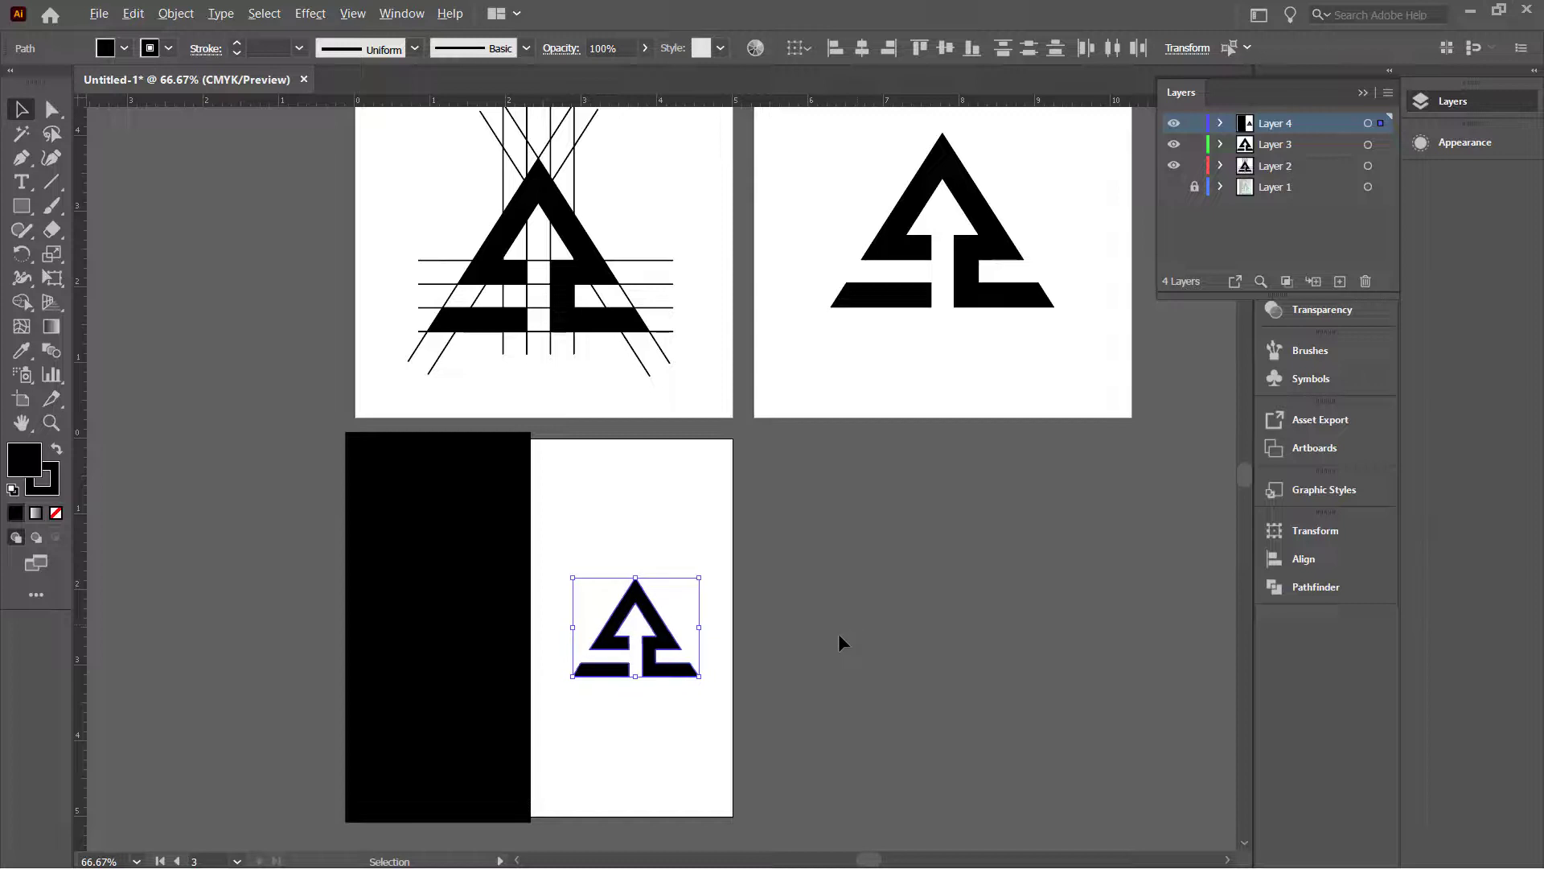
{"action": "left_click_drag", "start_coordinate": [647, 643], "coordinate": [448, 643]}
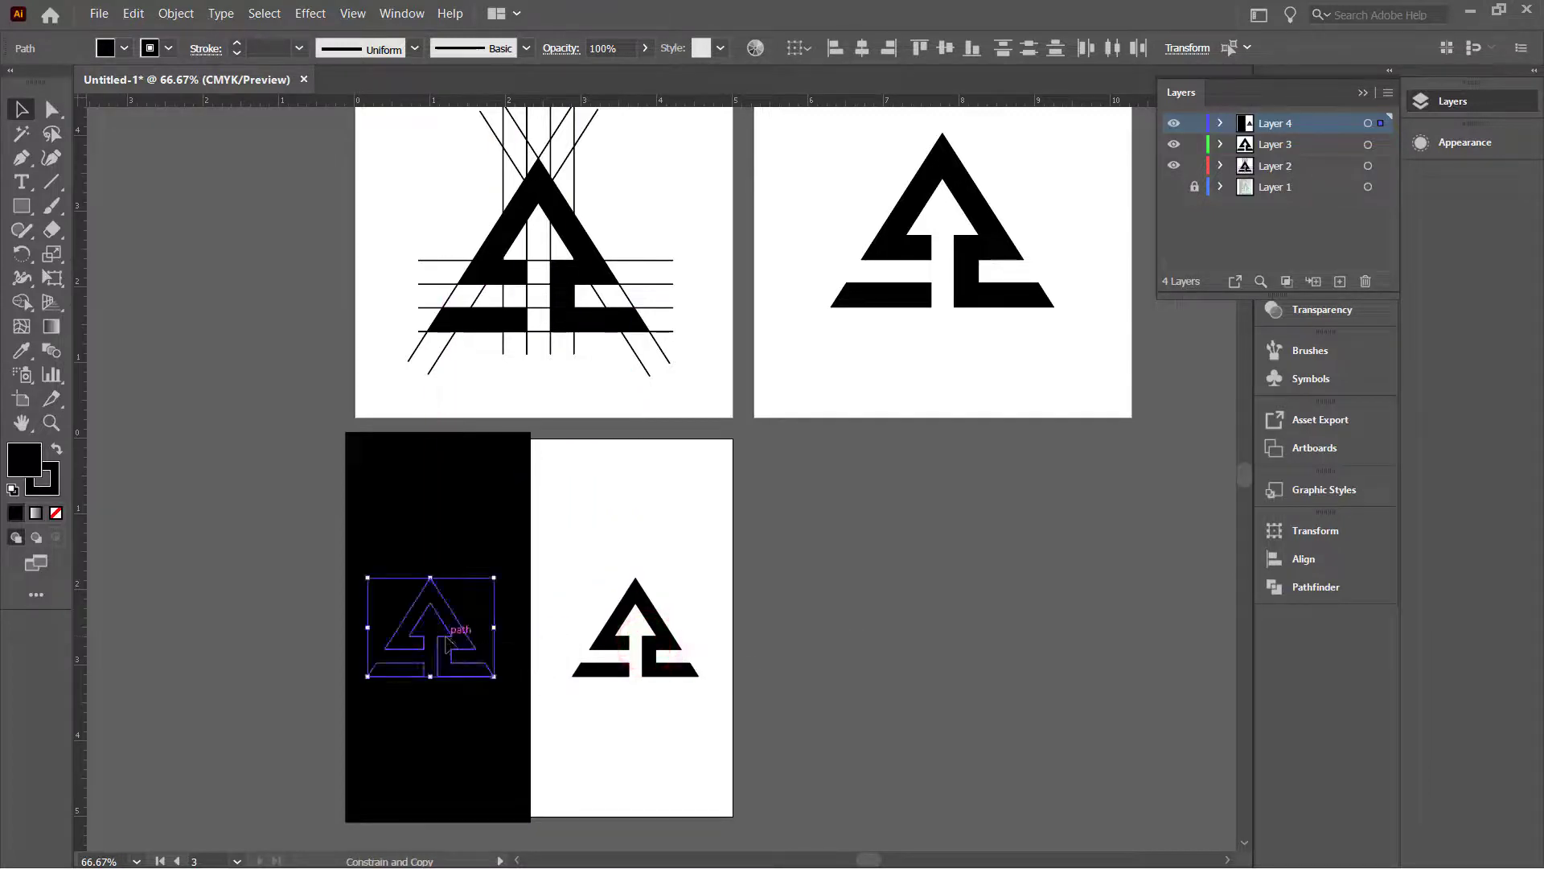
Step: Change the logo copy's fill to pure white FFFFFF in the Color Picker
{"action": "double_click", "coordinate": [14, 465]}
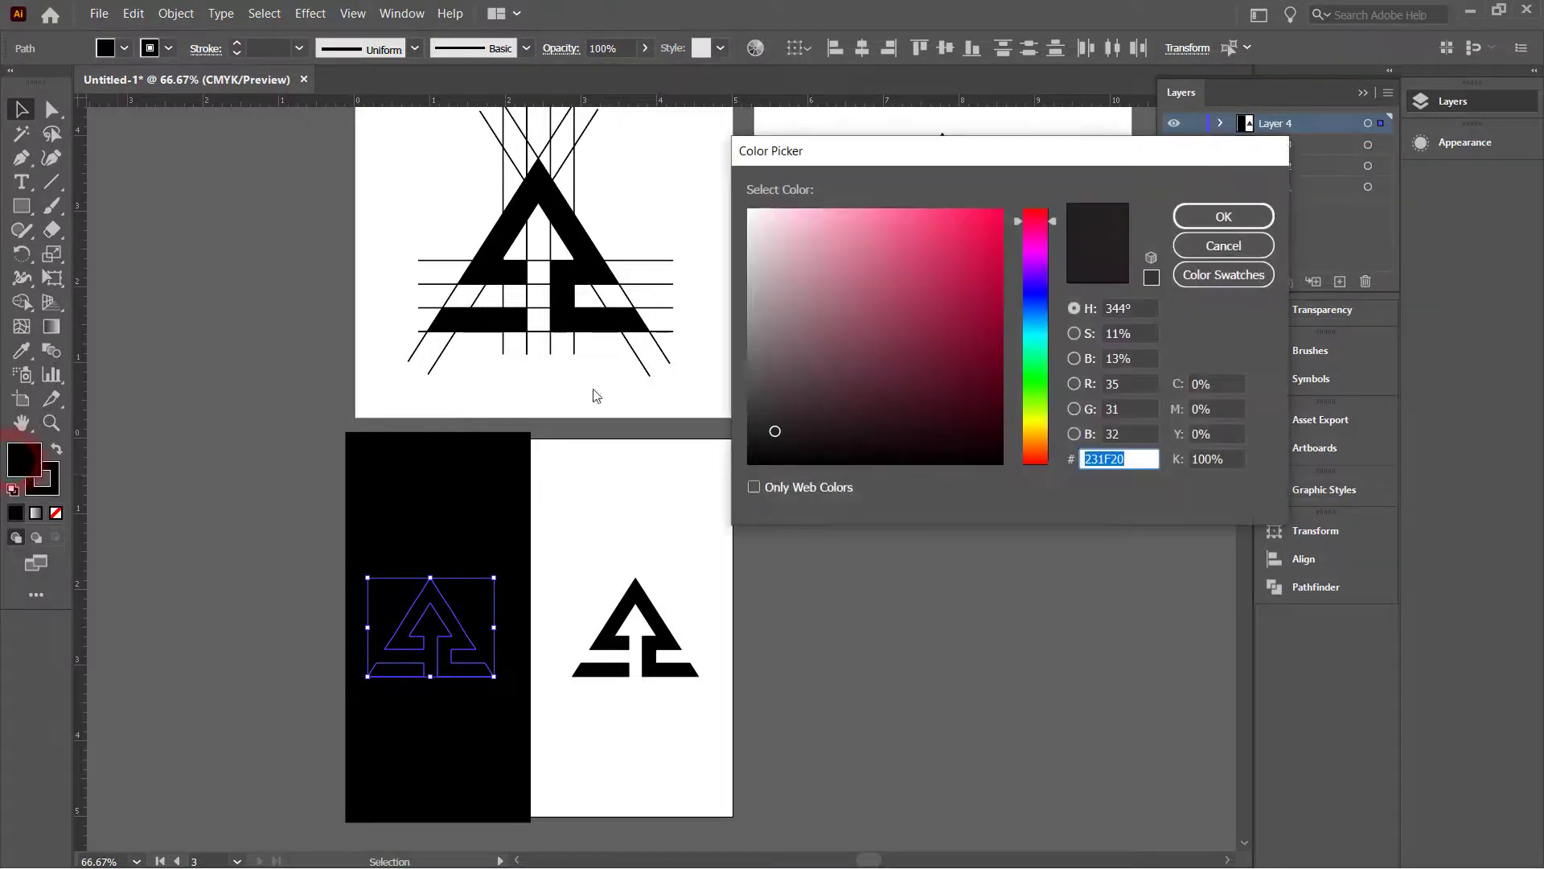
{"action": "left_click", "coordinate": [789, 303]}
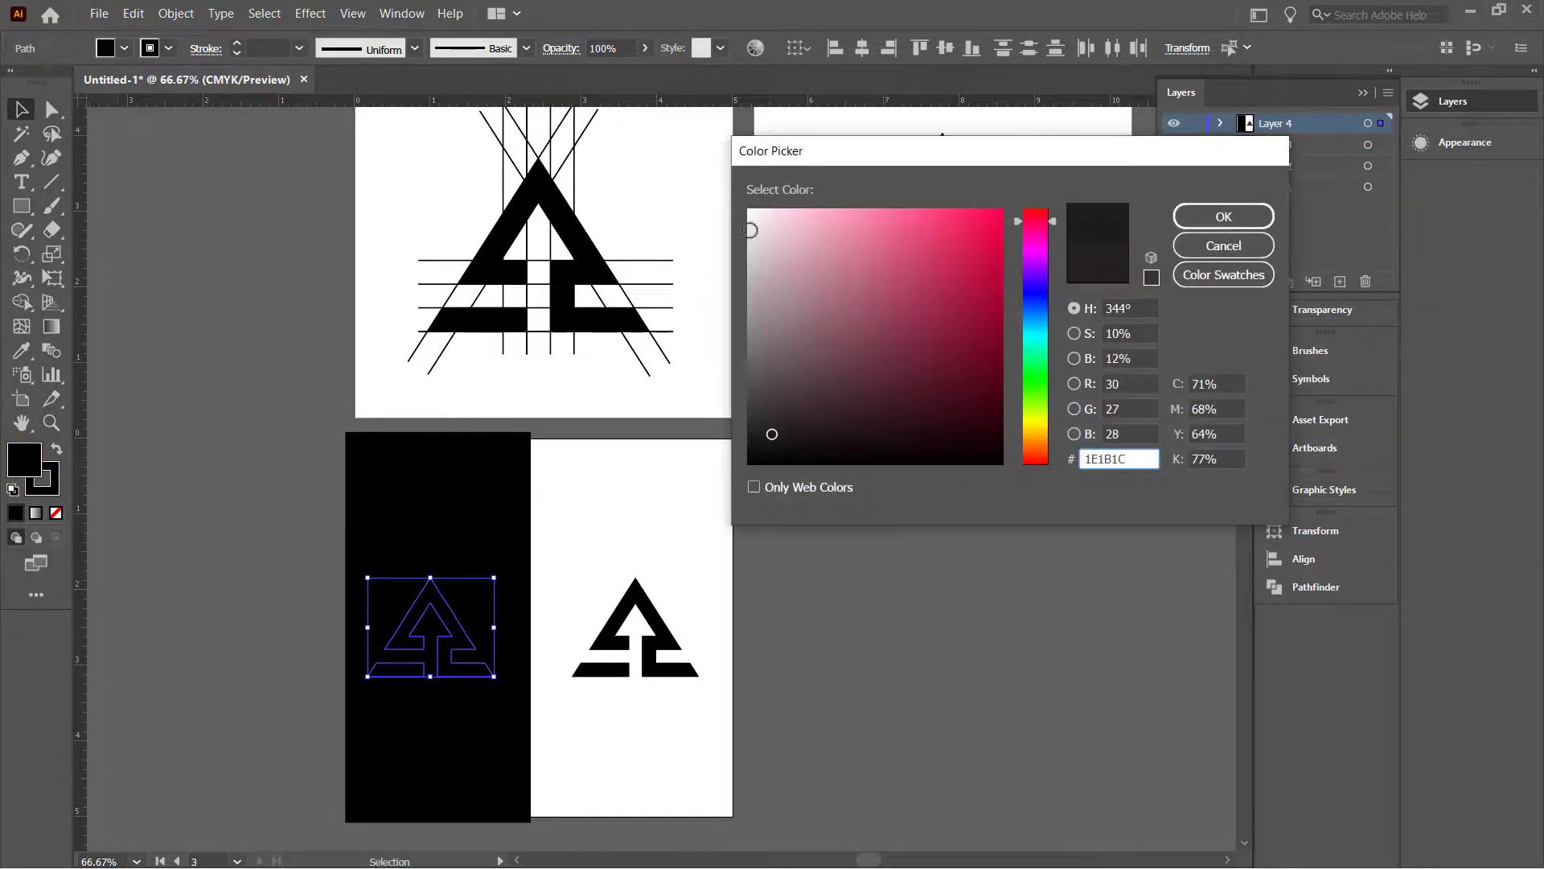
{"action": "left_click", "coordinate": [749, 217]}
{"action": "left_click_drag", "start_coordinate": [749, 218], "coordinate": [724, 229]}
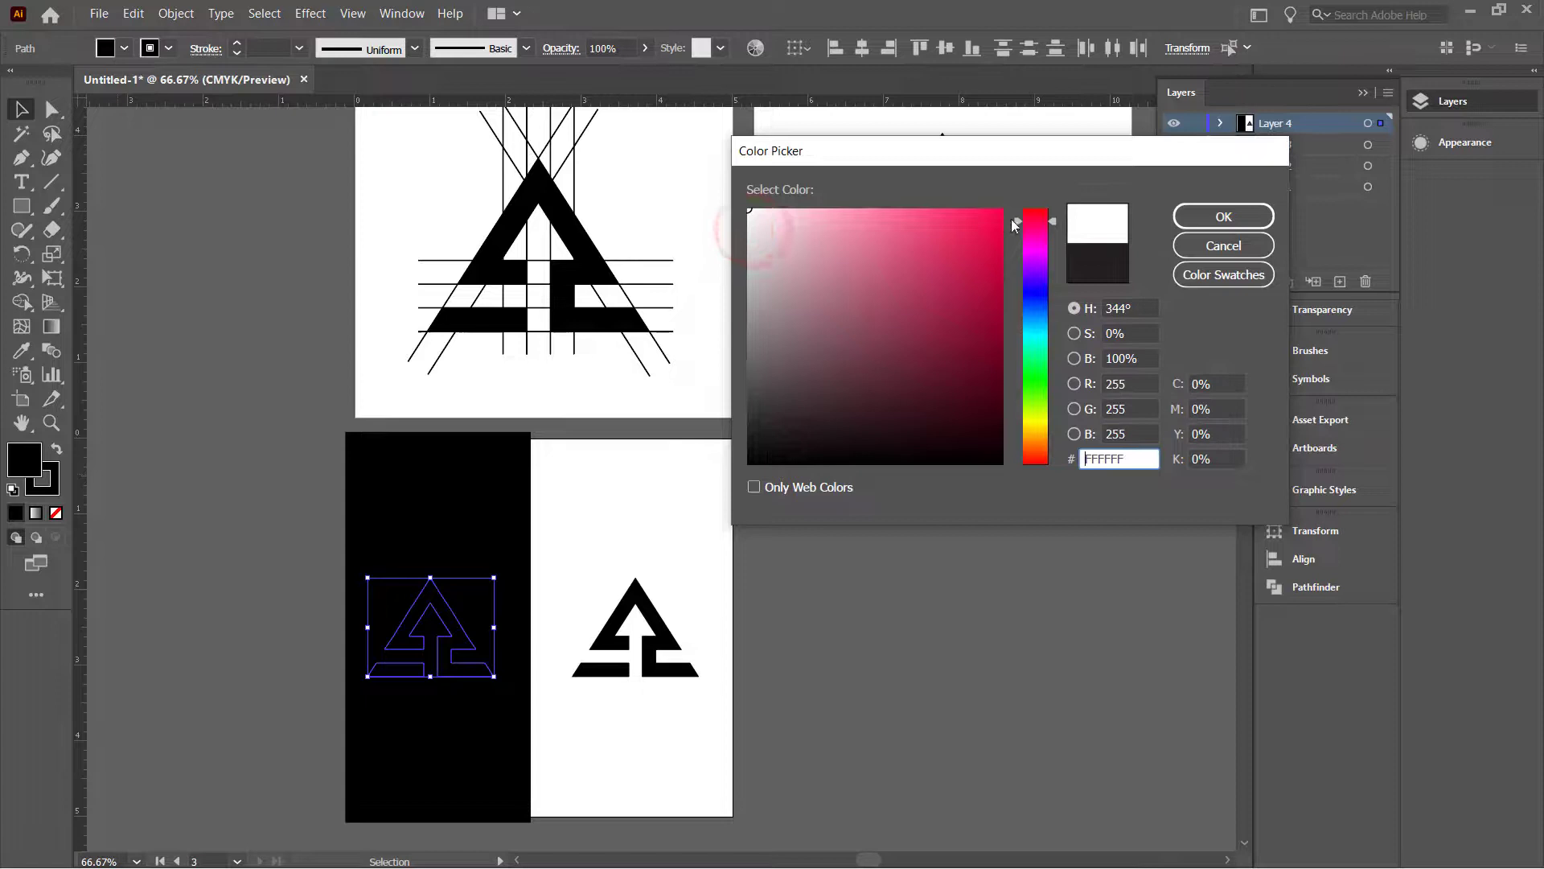
{"action": "left_click", "coordinate": [1205, 218]}
{"action": "left_click", "coordinate": [930, 651]}
Step: Select the whole white logo and nudge it to centre on the black half
{"action": "scroll", "coordinate": [650, 677], "scroll_direction": "up", "scroll_amount": 4}
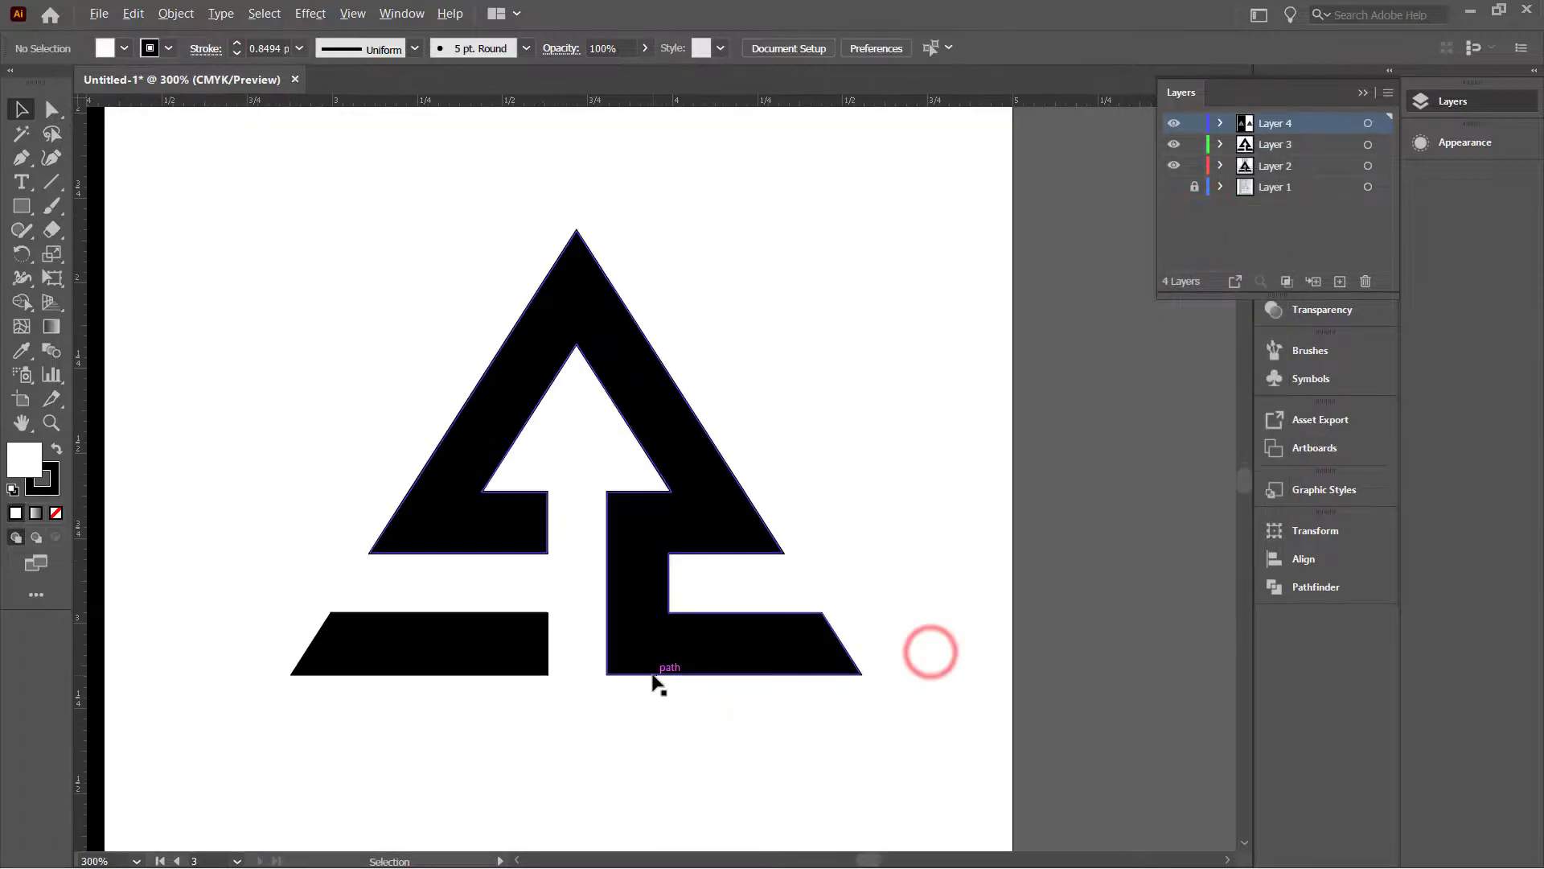
{"action": "scroll", "coordinate": [649, 678], "scroll_direction": "down", "scroll_amount": 4}
{"action": "scroll", "coordinate": [403, 676], "scroll_direction": "up", "scroll_amount": 2}
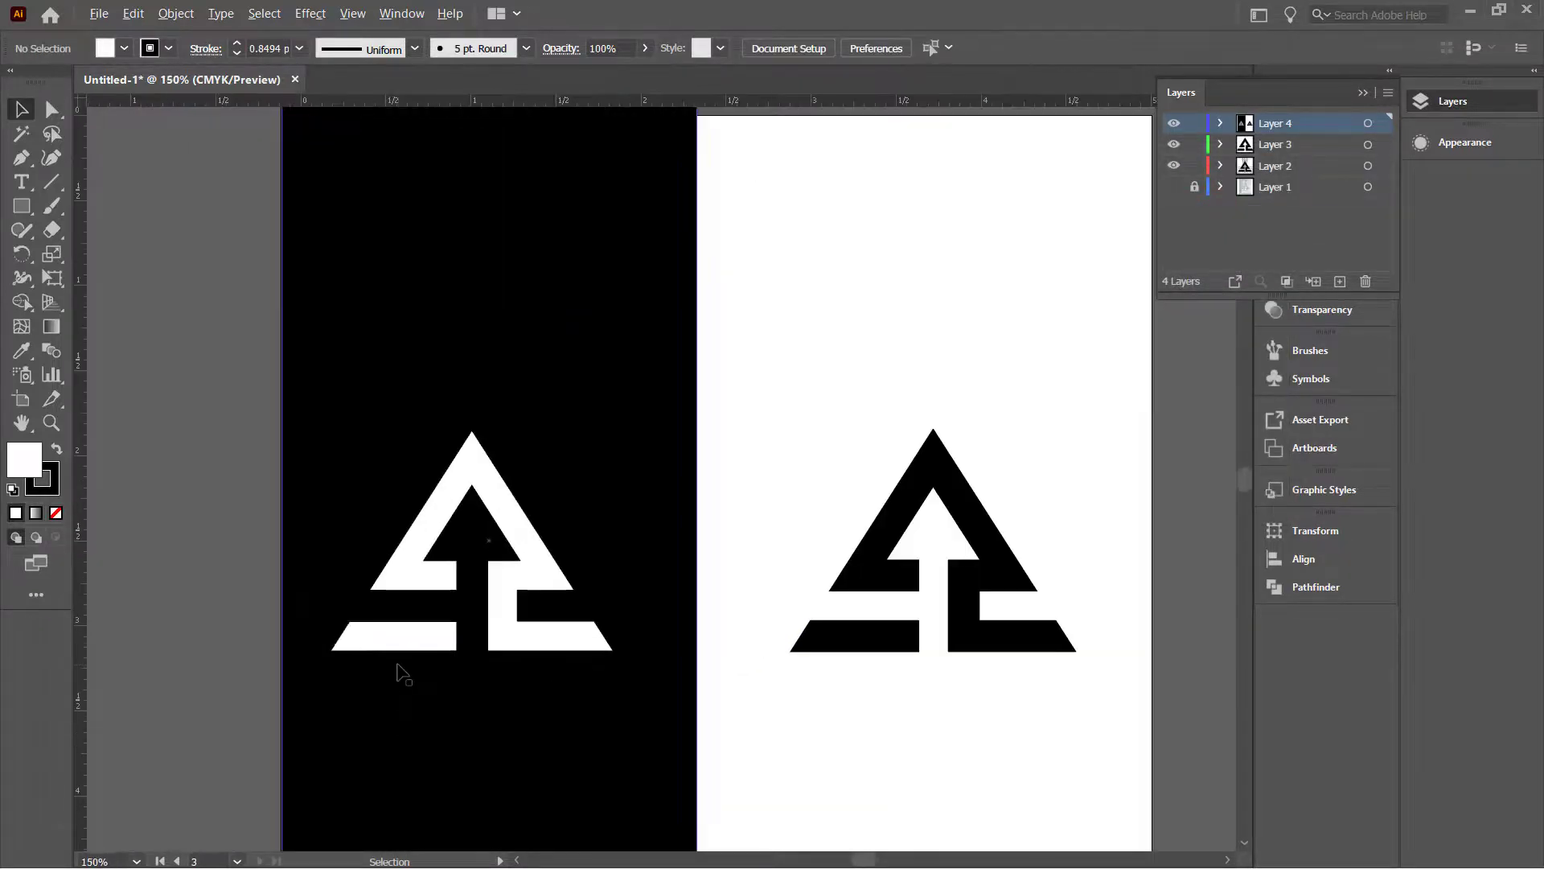
{"action": "left_click", "coordinate": [403, 673]}
{"action": "left_click", "coordinate": [507, 593], "text": "shift"}
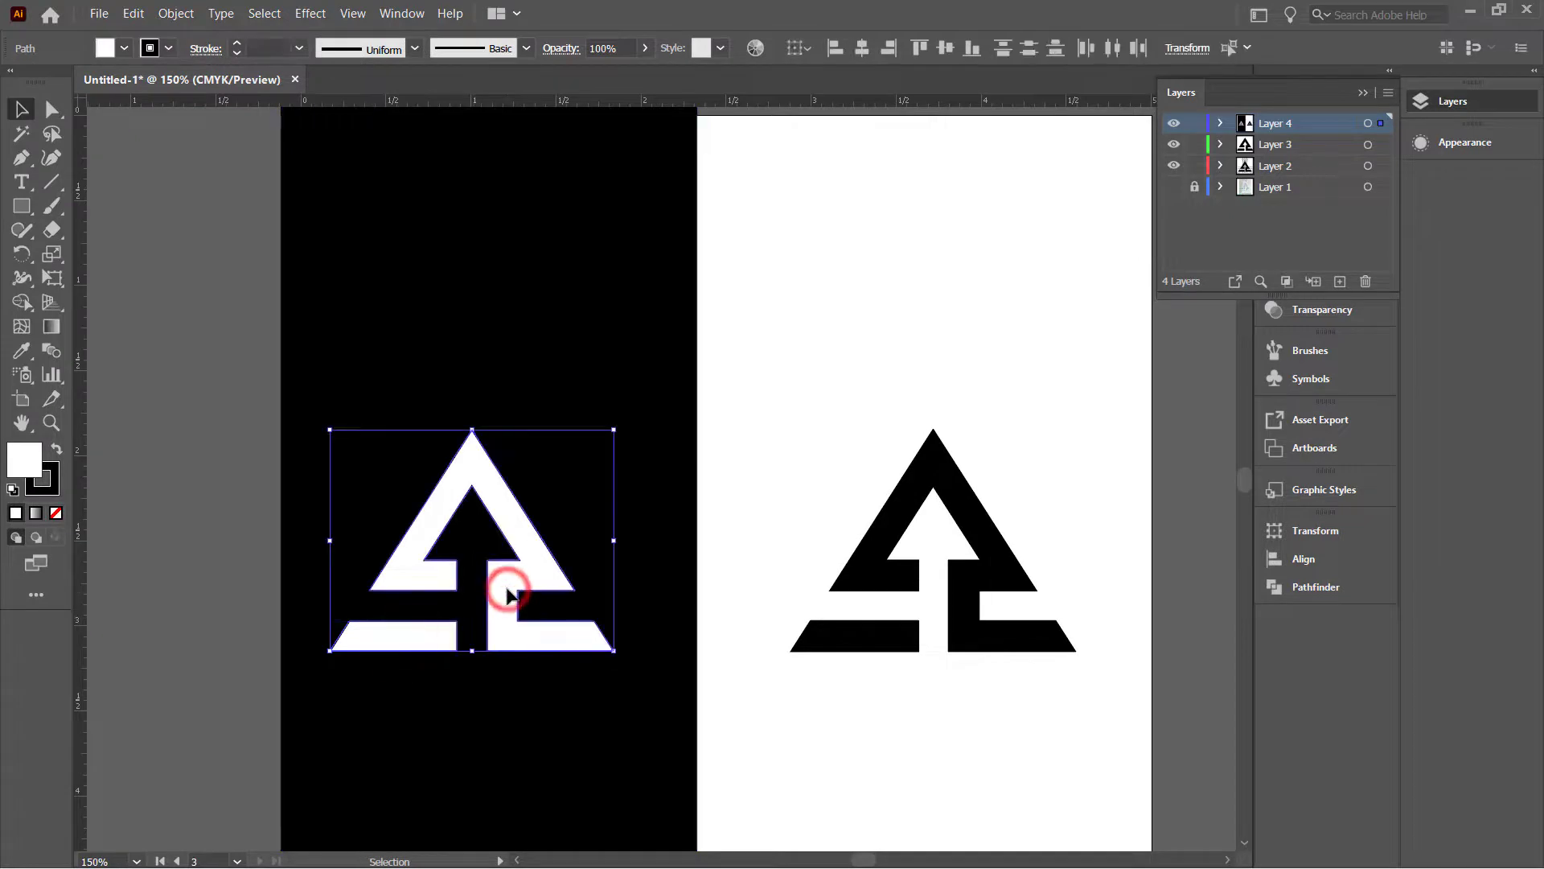
{"action": "key", "text": "Right"}
{"action": "key", "text": "Right"}
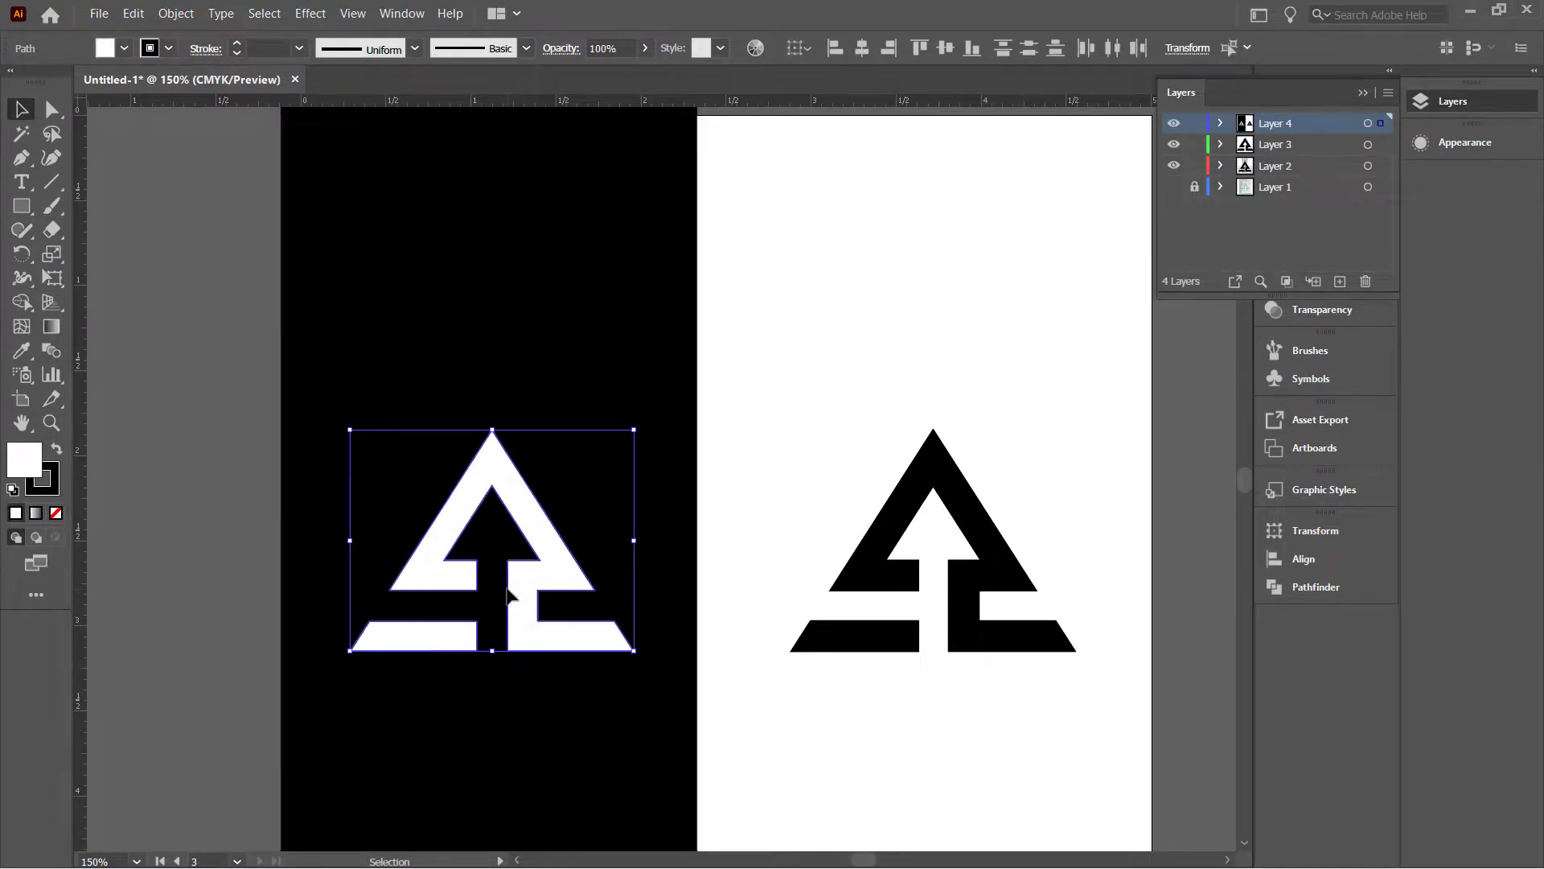
{"action": "key", "text": "Left"}
{"action": "scroll", "coordinate": [504, 583], "scroll_direction": "down", "scroll_amount": 5}
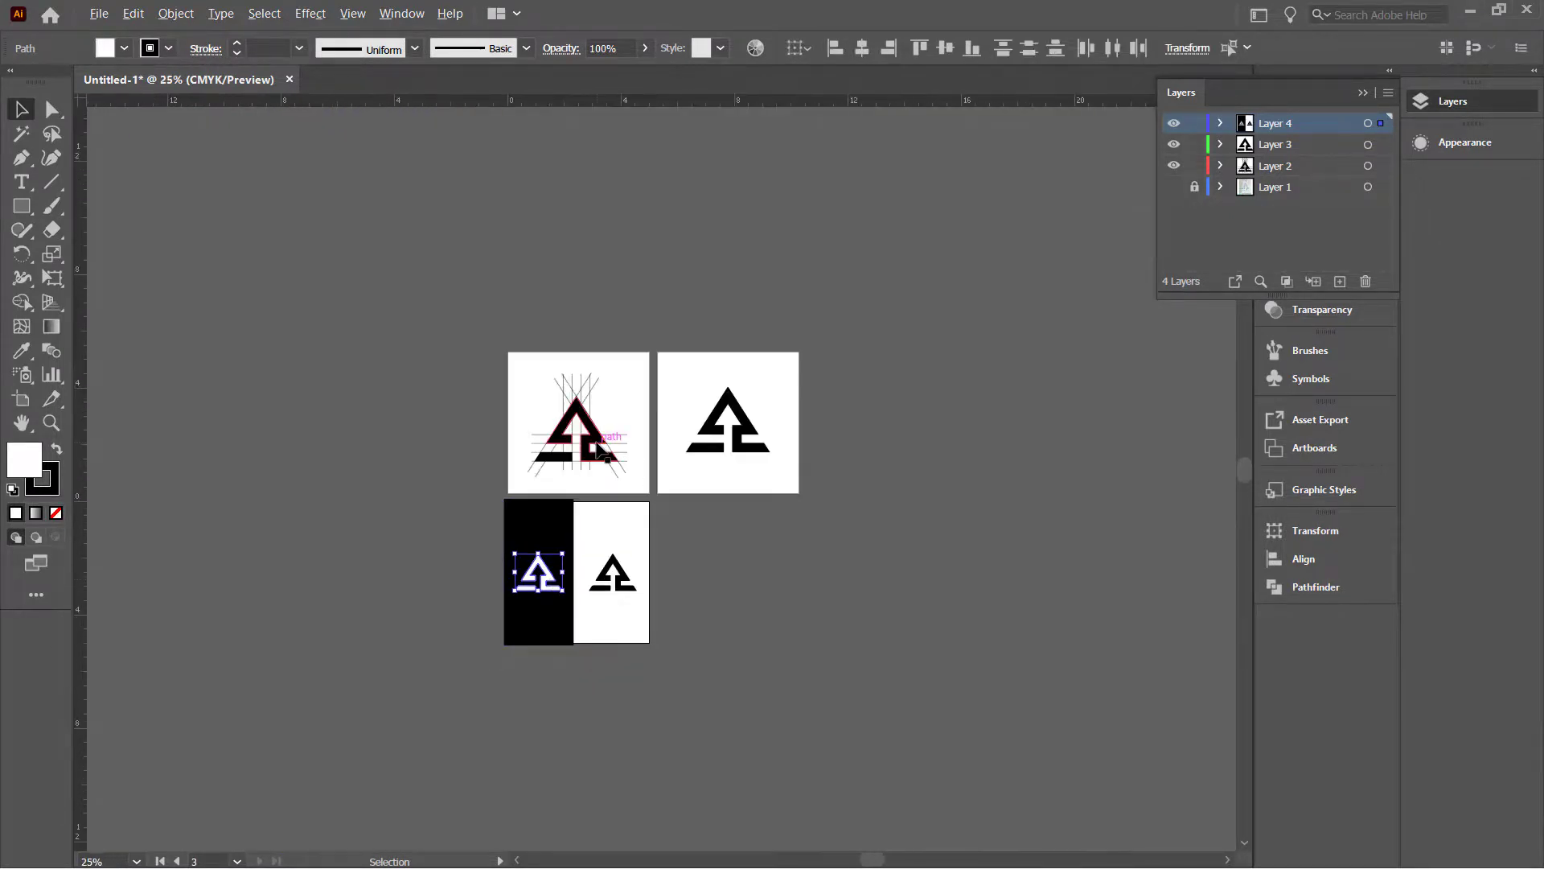
{"action": "scroll", "coordinate": [595, 447], "scroll_direction": "up", "scroll_amount": 3}
{"action": "scroll", "coordinate": [629, 524], "scroll_direction": "down", "scroll_amount": 5}
{"action": "scroll", "coordinate": [629, 524], "scroll_direction": "up", "scroll_amount": 2}
{"action": "scroll", "coordinate": [625, 524], "scroll_direction": "down", "scroll_amount": 1}
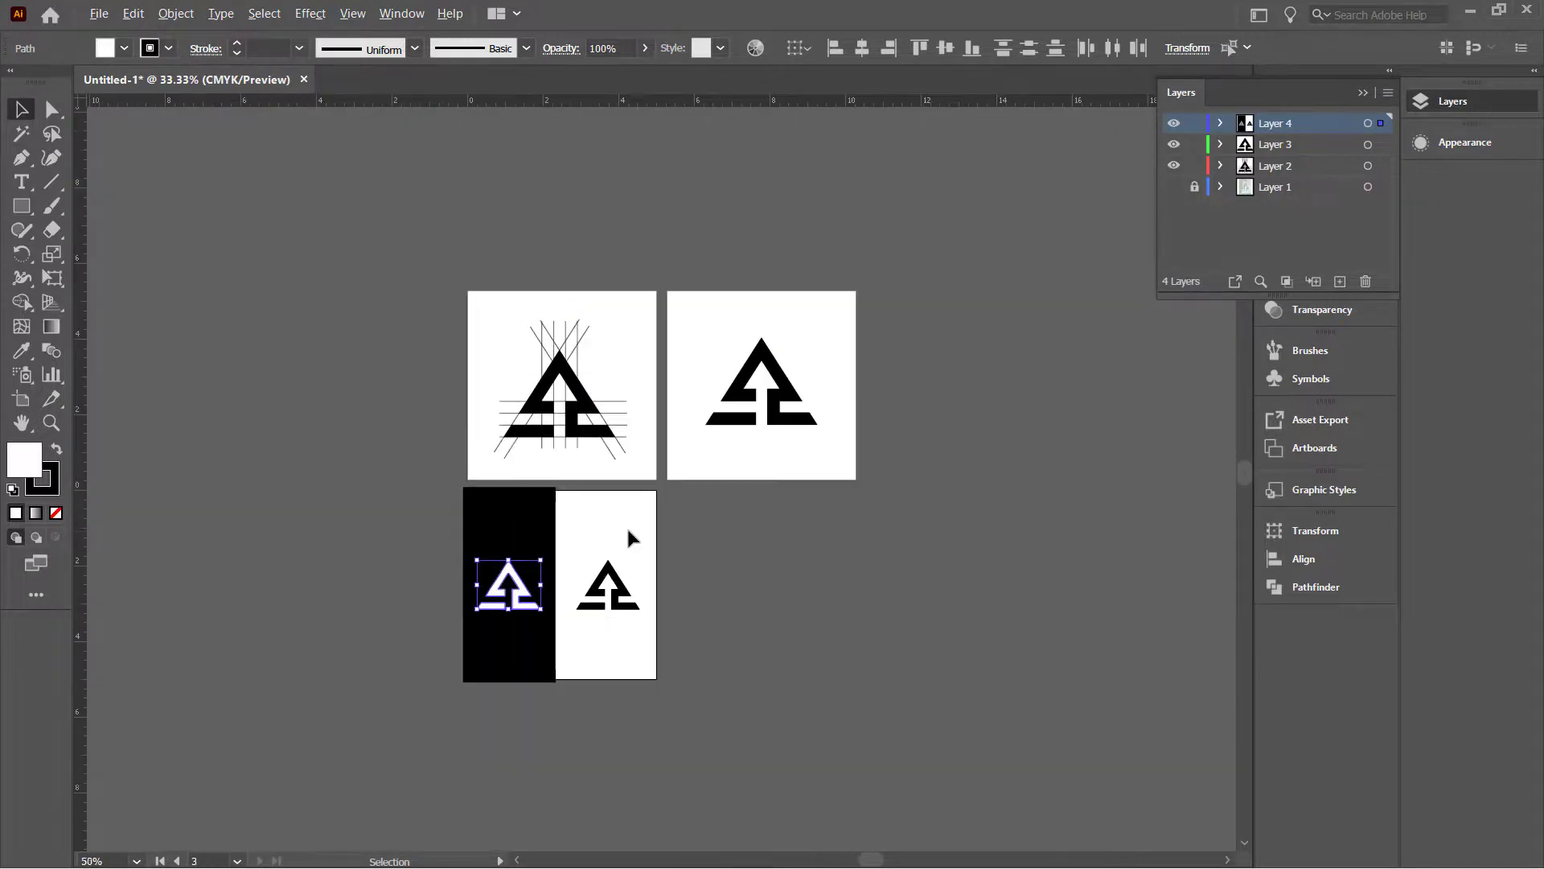
{"action": "scroll", "coordinate": [557, 587], "scroll_direction": "up", "scroll_amount": 1}
{"action": "scroll", "coordinate": [558, 587], "scroll_direction": "up", "scroll_amount": 3}
{"action": "scroll", "coordinate": [561, 587], "scroll_direction": "down", "scroll_amount": 2}
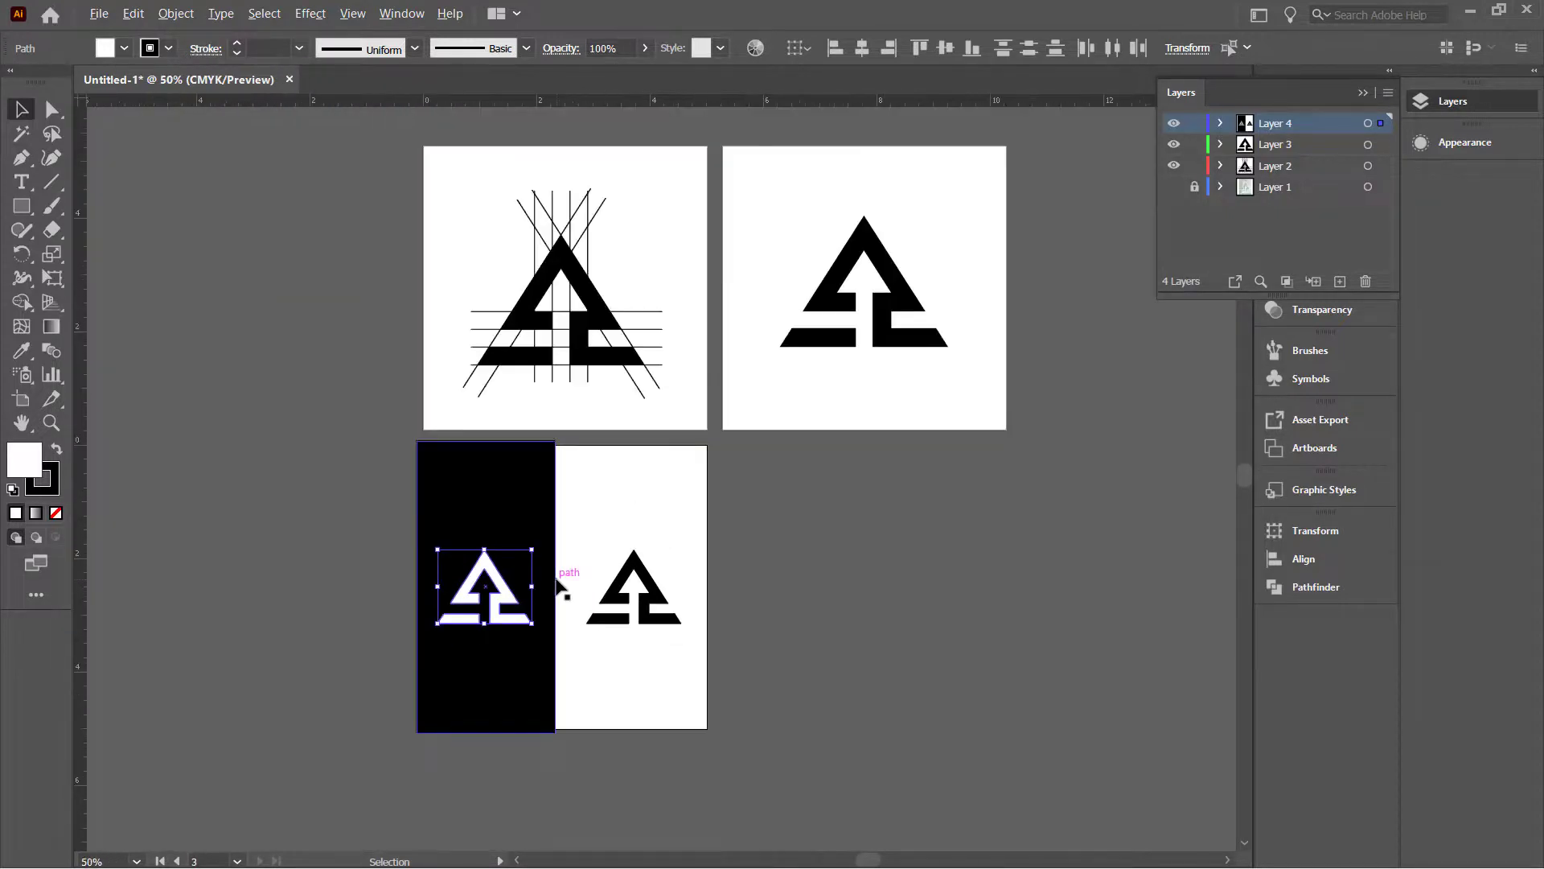
{"action": "scroll", "coordinate": [557, 648], "scroll_direction": "up", "scroll_amount": 1}
{"action": "scroll", "coordinate": [556, 648], "scroll_direction": "up", "scroll_amount": 2}
{"action": "scroll", "coordinate": [557, 648], "scroll_direction": "down", "scroll_amount": 2}
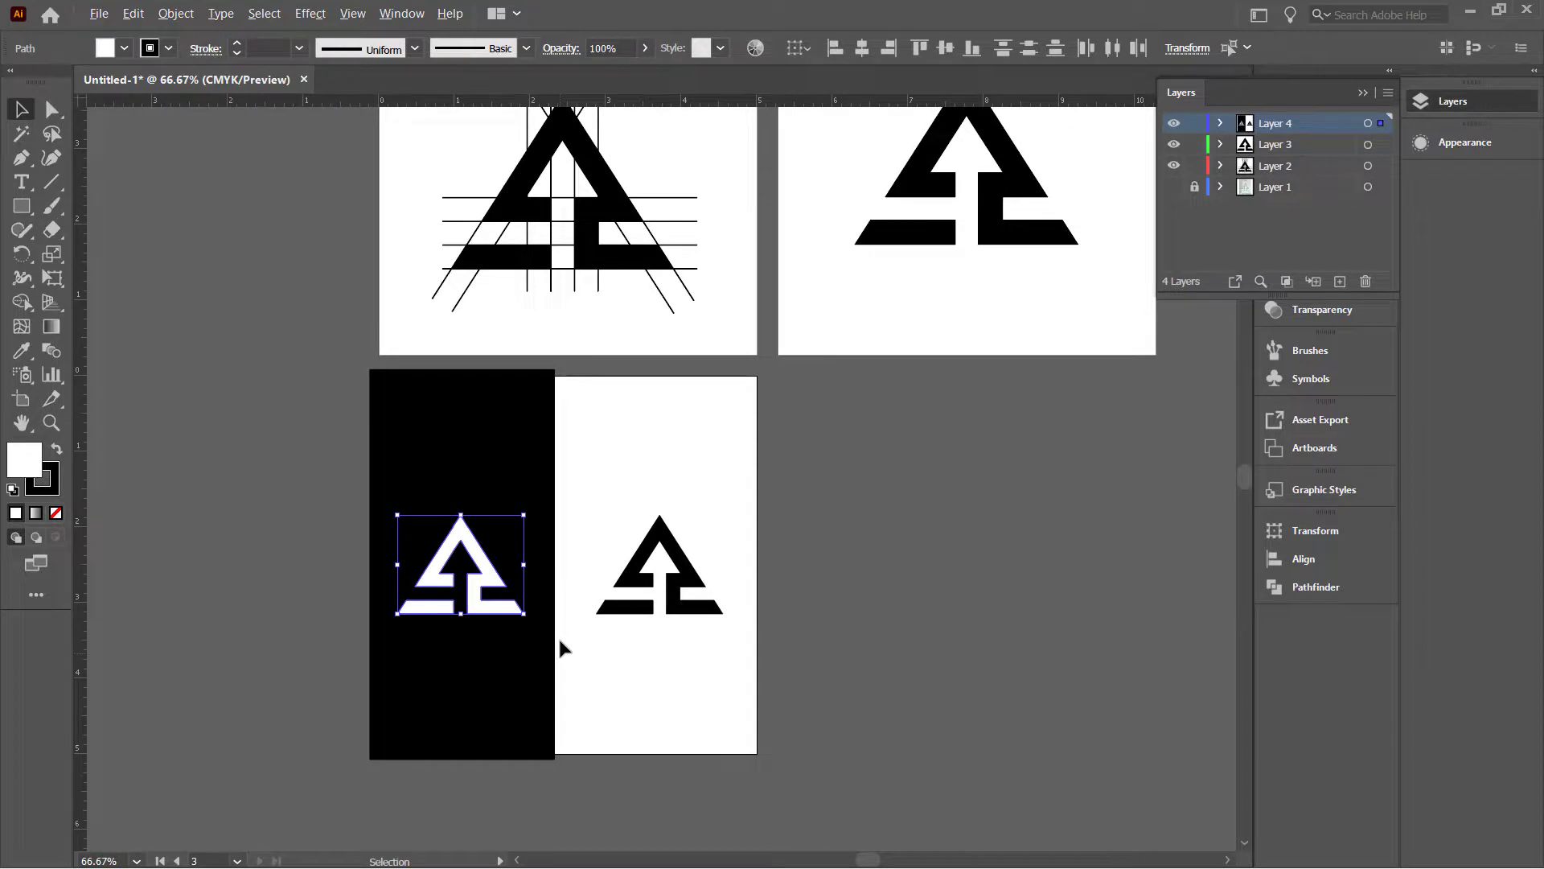
{"action": "scroll", "coordinate": [561, 644], "scroll_direction": "down", "scroll_amount": 1}
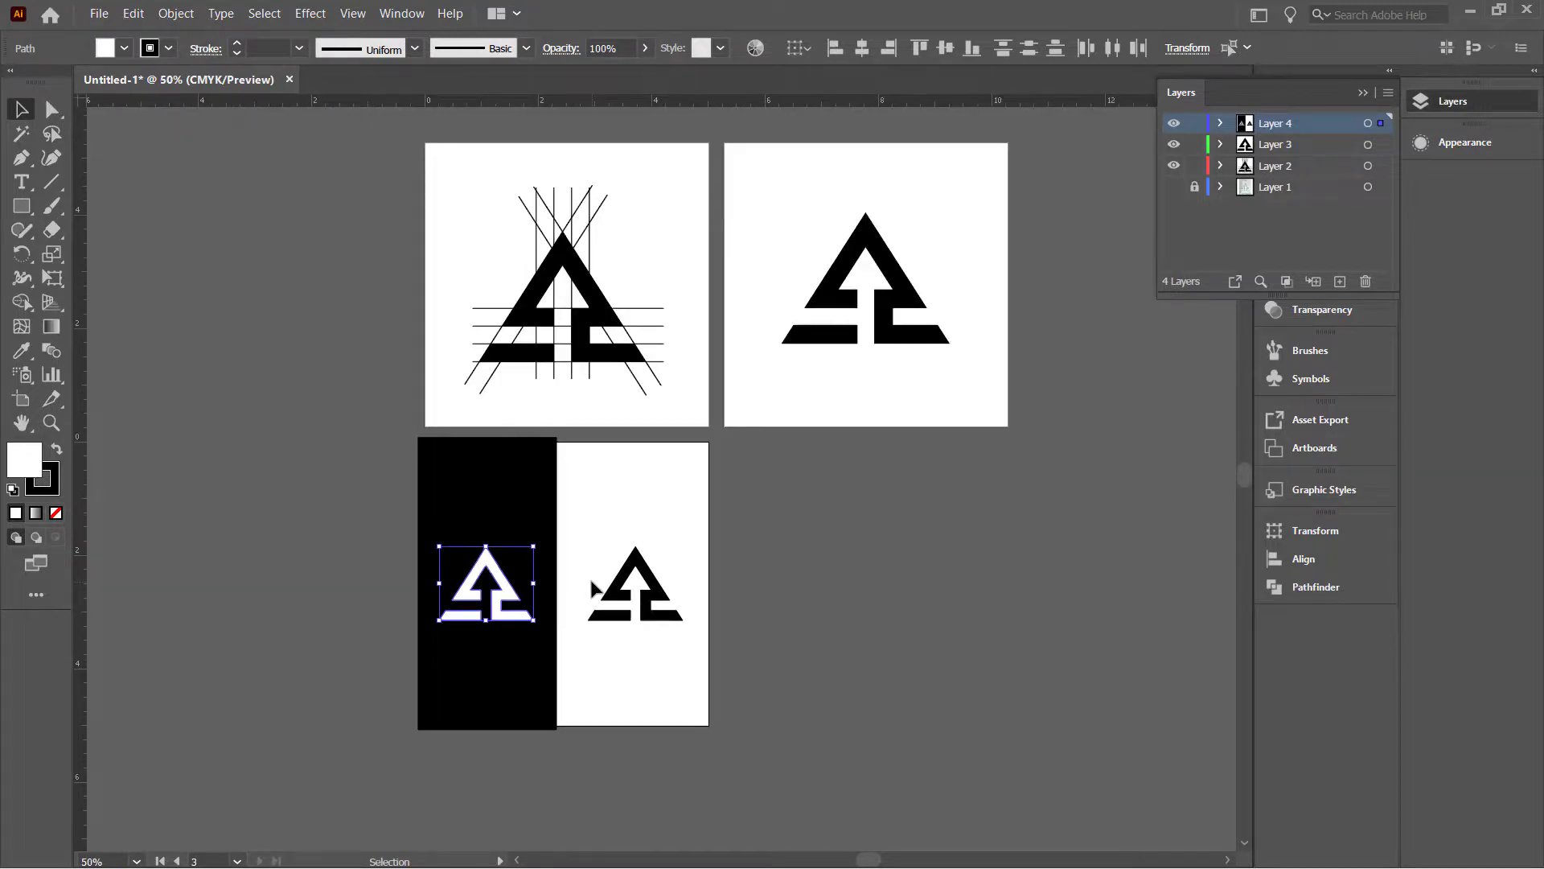